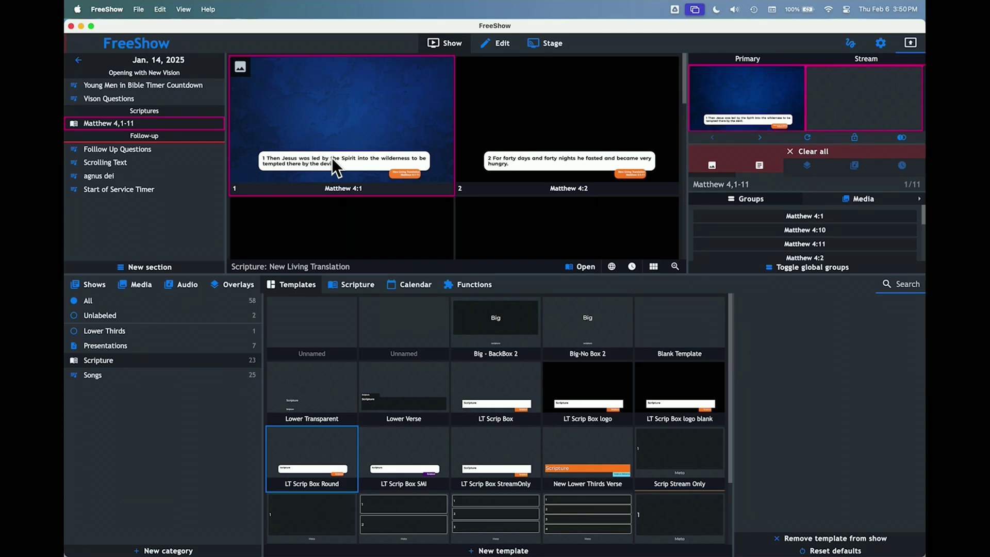
Switch the bottom panel from Templates to the Scripture browser showing the Genesis verses
{"action": "left_click", "coordinate": [354, 285]}
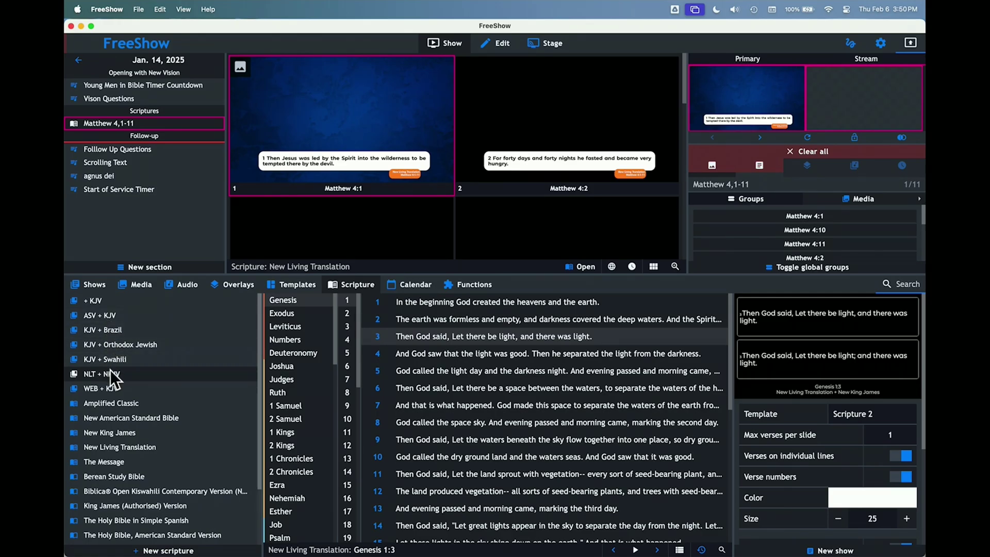
Select the Simple Spanish and ASV Bibles and combine them into a THBiSS + ASV collection
{"action": "scroll", "coordinate": [126, 447], "scroll_direction": "down", "scroll_amount": 3}
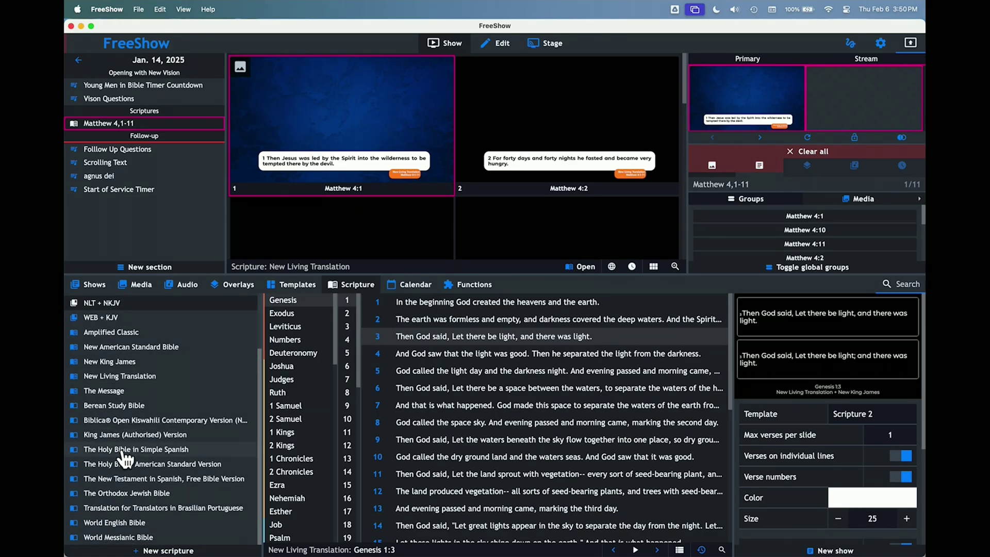
{"action": "left_click", "coordinate": [122, 450], "text": "super"}
{"action": "left_click", "coordinate": [124, 464], "text": "super"}
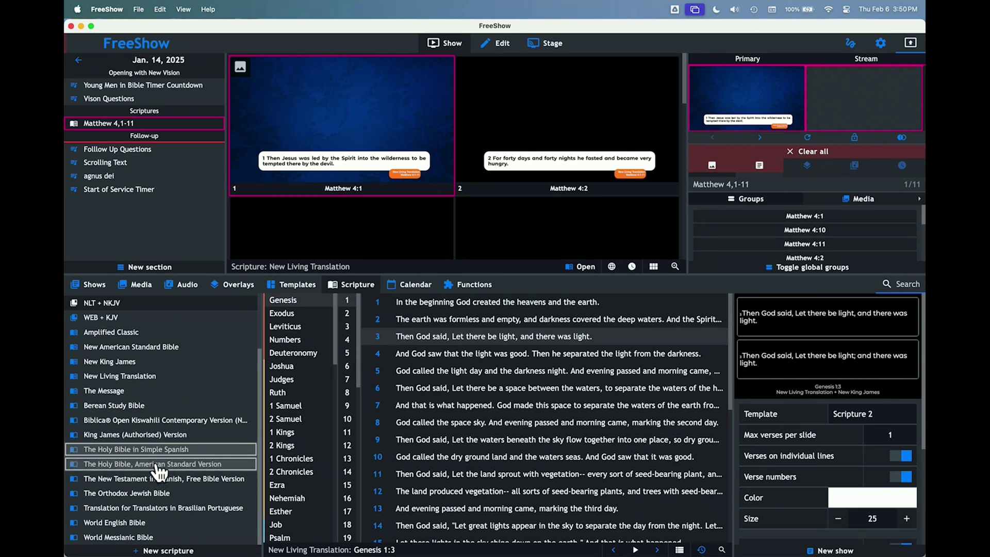
{"action": "right_click", "coordinate": [155, 451]}
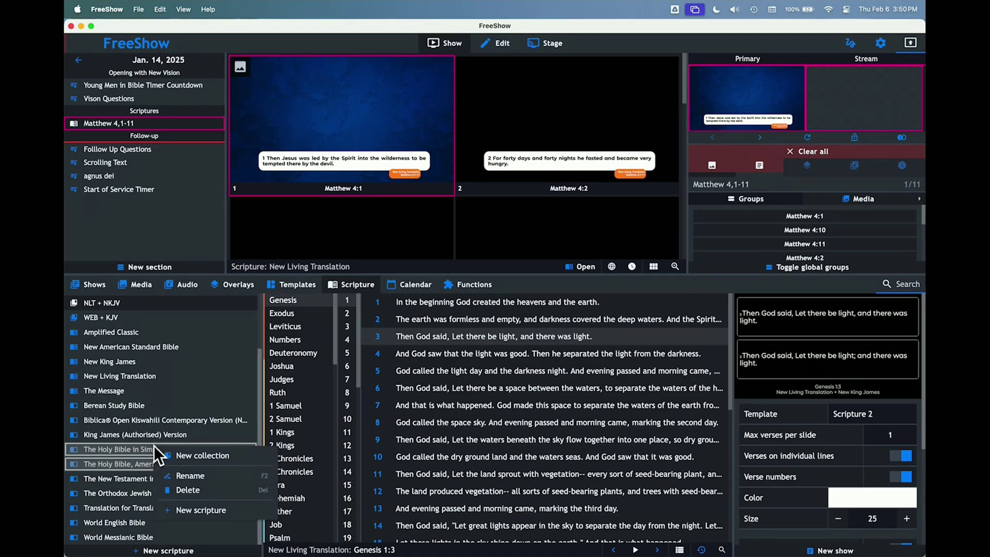
{"action": "left_click", "coordinate": [198, 456]}
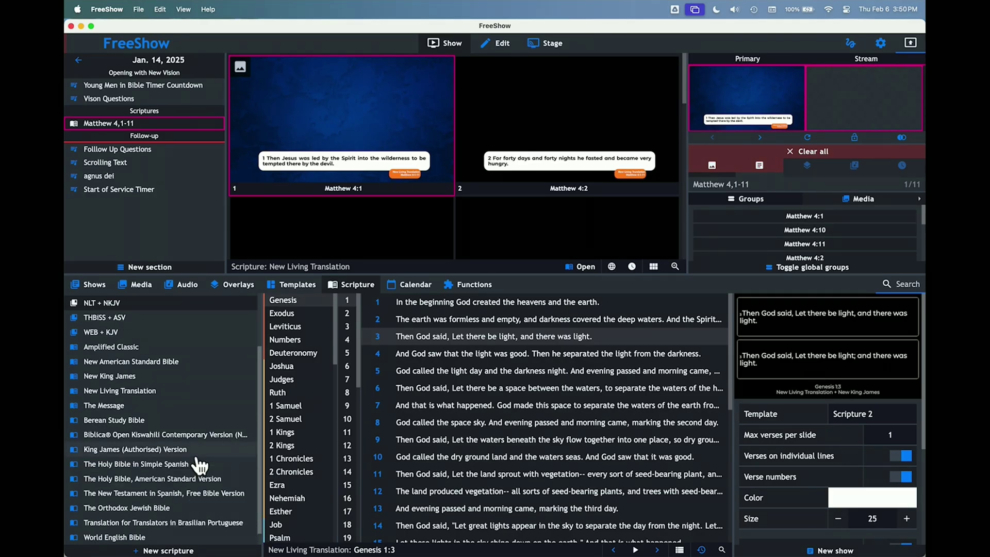
{"action": "scroll", "coordinate": [176, 411], "scroll_direction": "up", "scroll_amount": 3}
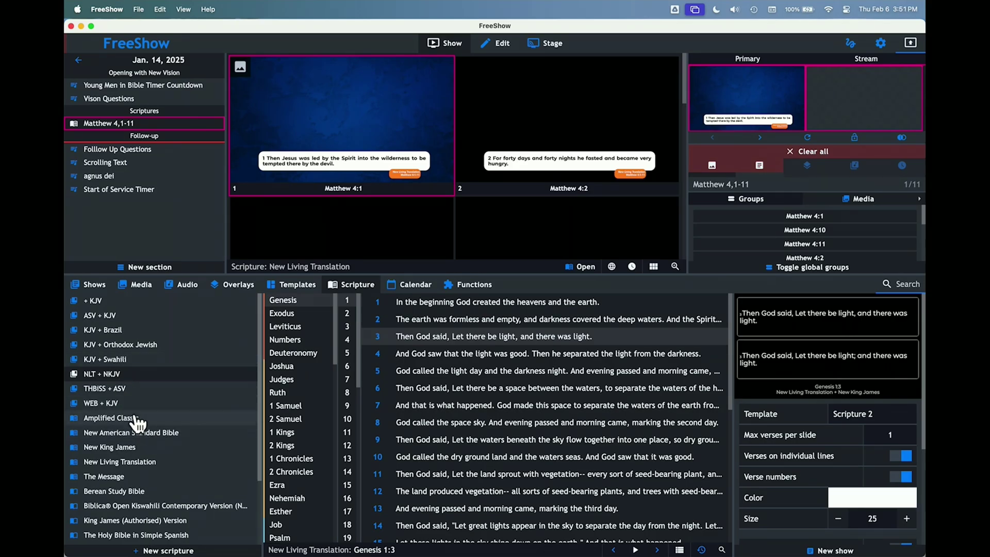
Put bilingual Génesis 1:6 from THBiSS + ASV on the output and enlarge the preview
{"action": "left_click", "coordinate": [104, 390]}
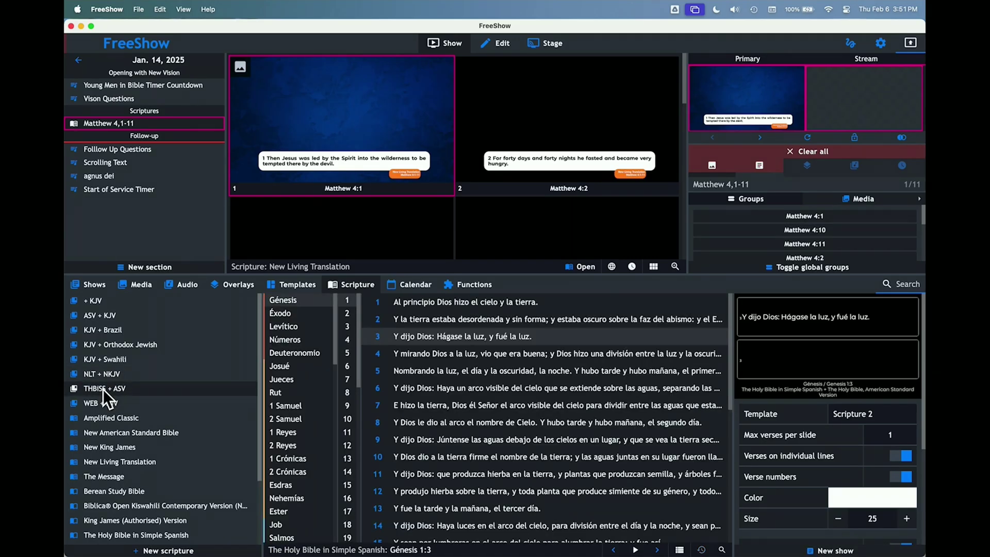
{"action": "left_click", "coordinate": [459, 372]}
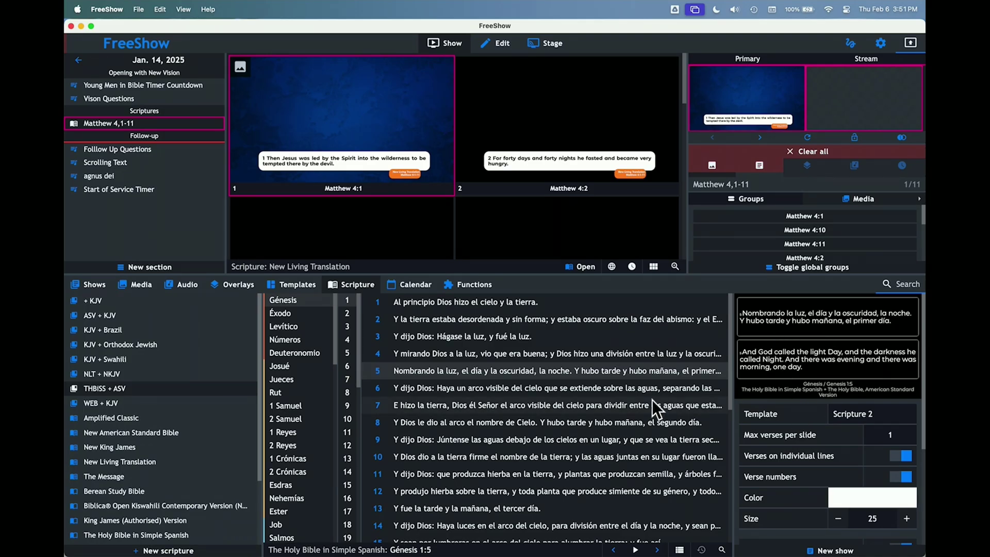
{"action": "double_click", "coordinate": [582, 388]}
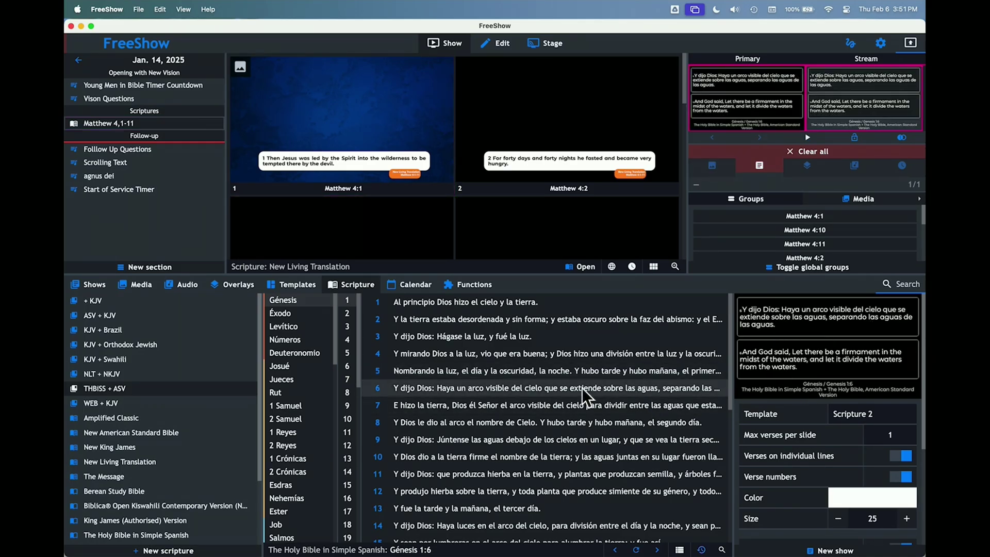
{"action": "left_click", "coordinate": [735, 113]}
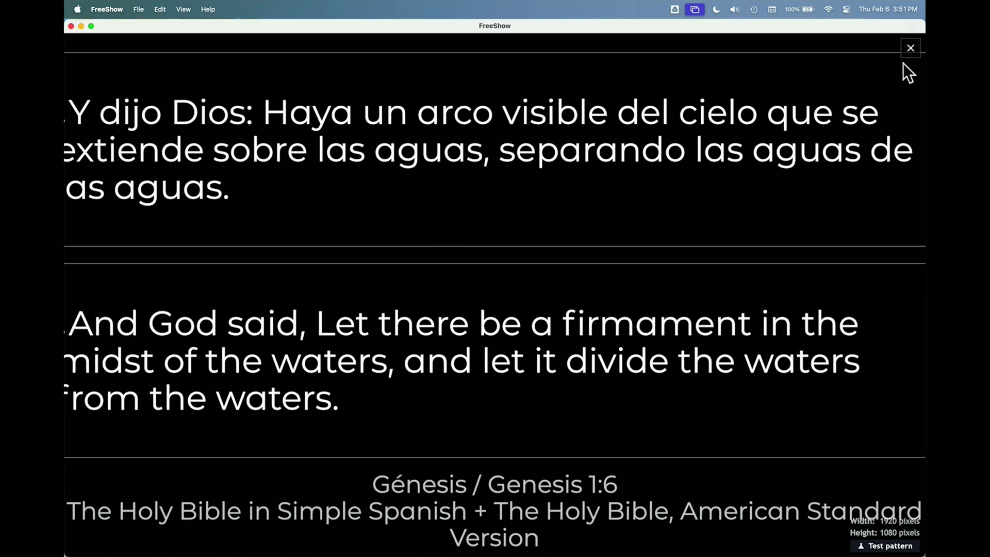
Send the Matthew 4:1 slide back to the output and check it full screen
{"action": "left_click", "coordinate": [910, 49]}
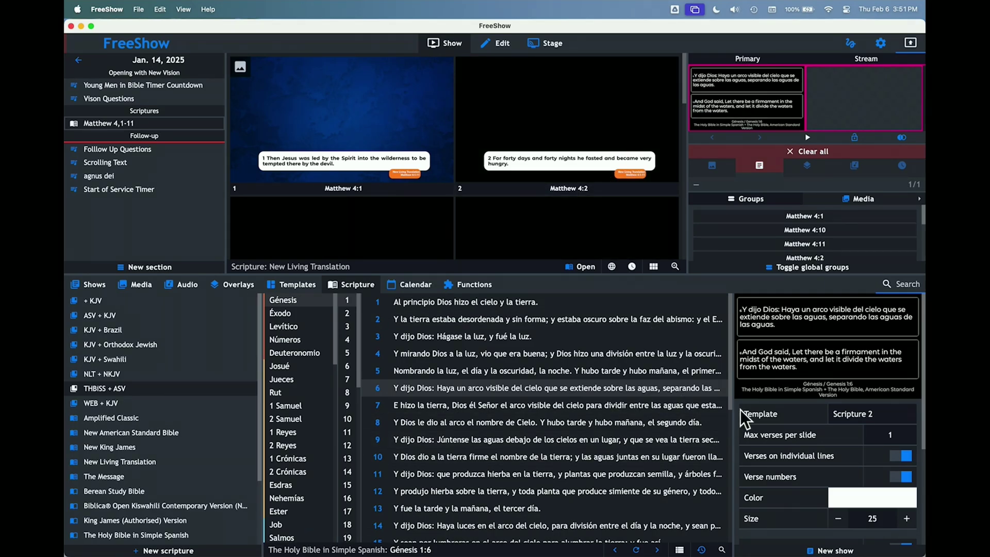
{"action": "left_click", "coordinate": [435, 170]}
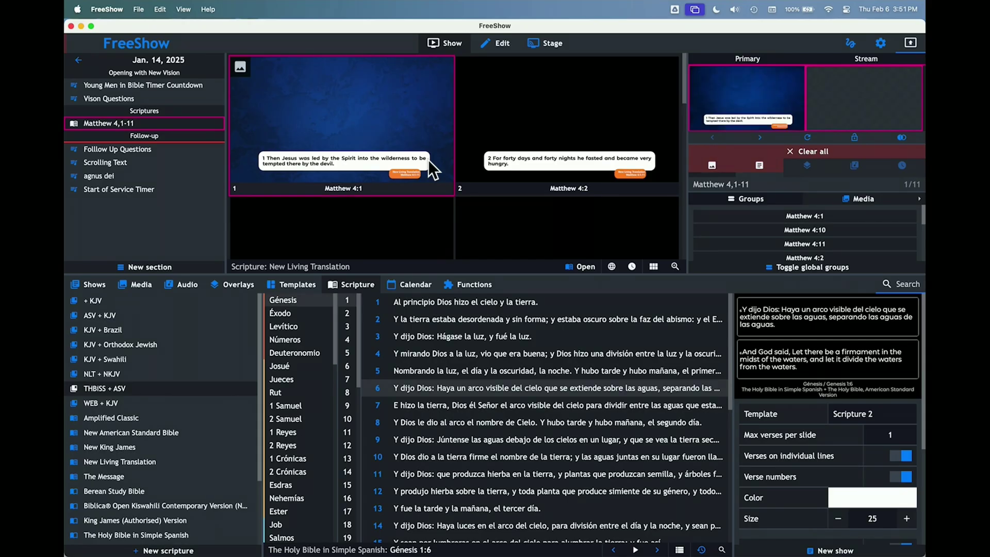
{"action": "double_click", "coordinate": [741, 118]}
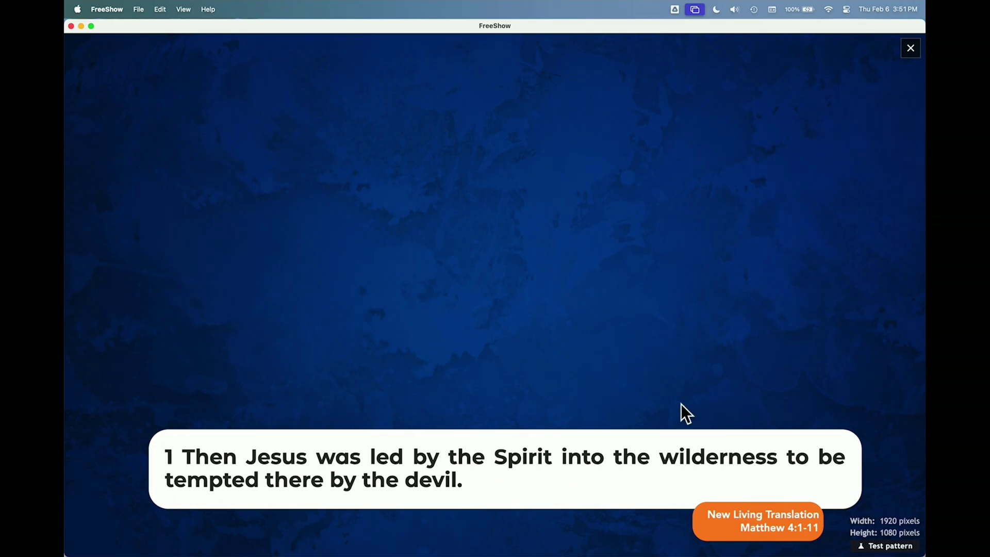
{"action": "left_click", "coordinate": [909, 49]}
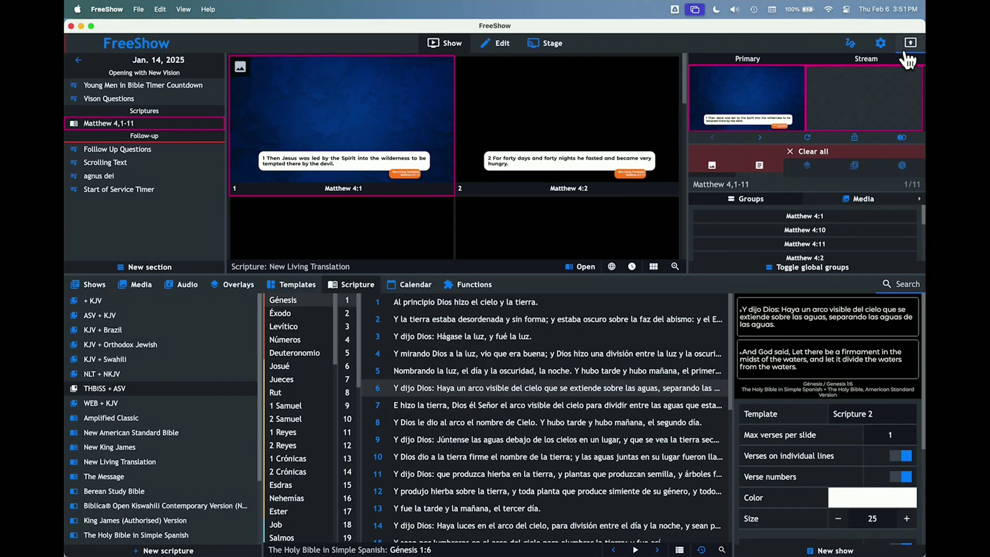
Duplicate the Scripture 2 template in the Templates library
{"action": "left_click", "coordinate": [290, 285]}
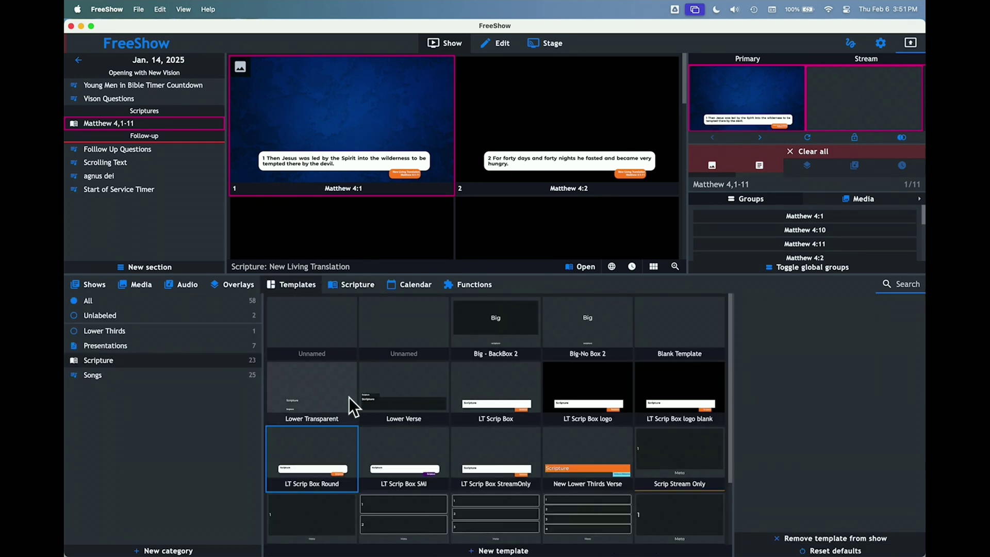
{"action": "scroll", "coordinate": [347, 404], "scroll_direction": "down", "scroll_amount": 3}
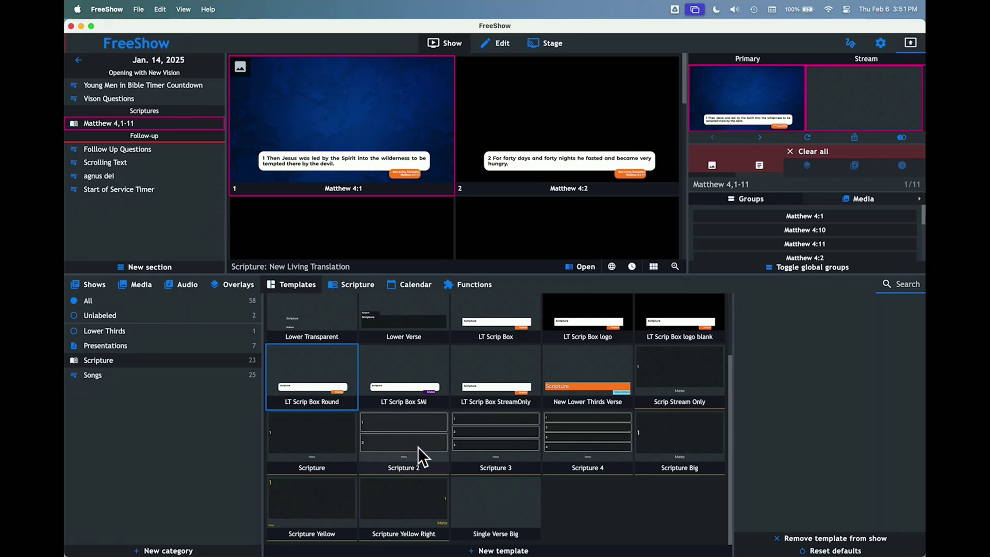
{"action": "right_click", "coordinate": [401, 444]}
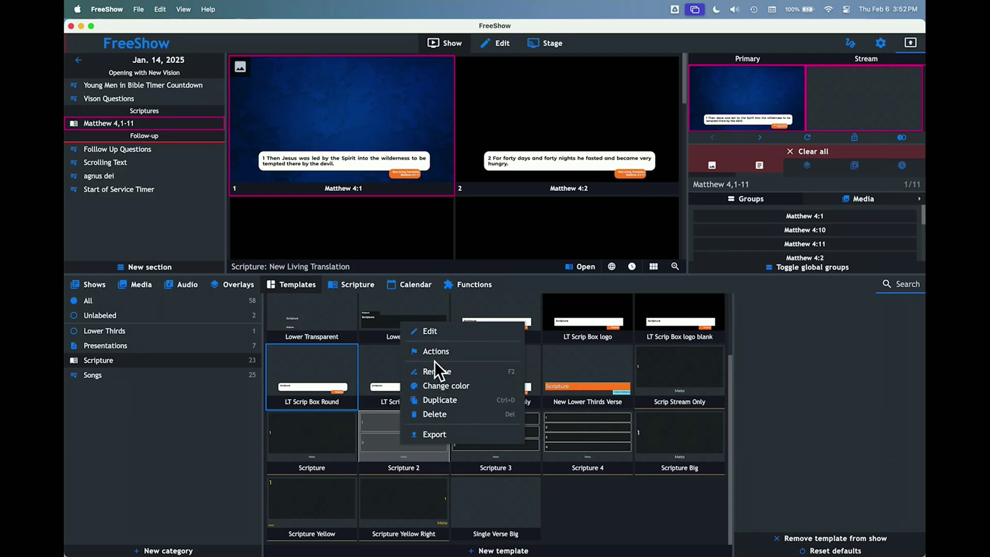
{"action": "left_click", "coordinate": [436, 401]}
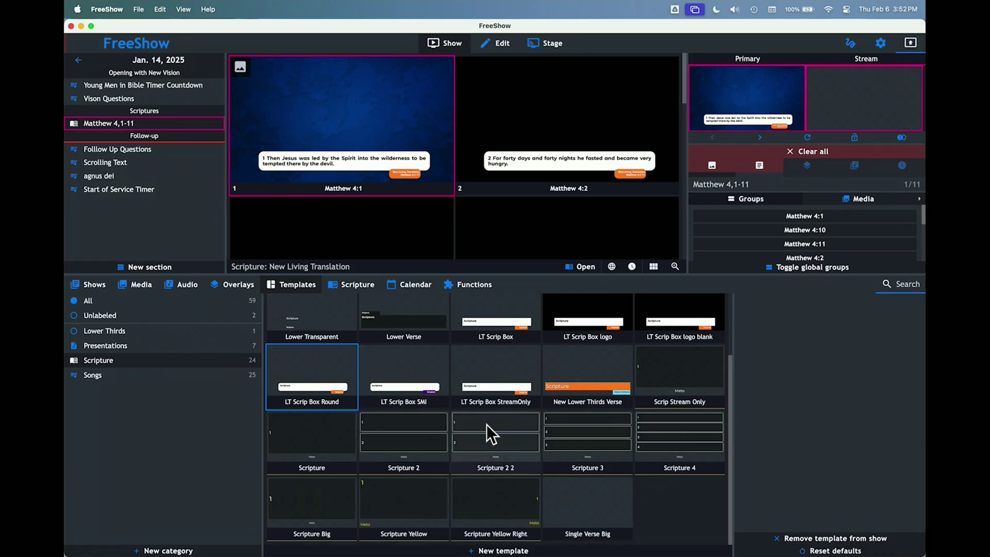
Rename the 'Scripture 2 2' copy to 'Scripture 2 LT'
{"action": "right_click", "coordinate": [496, 434]}
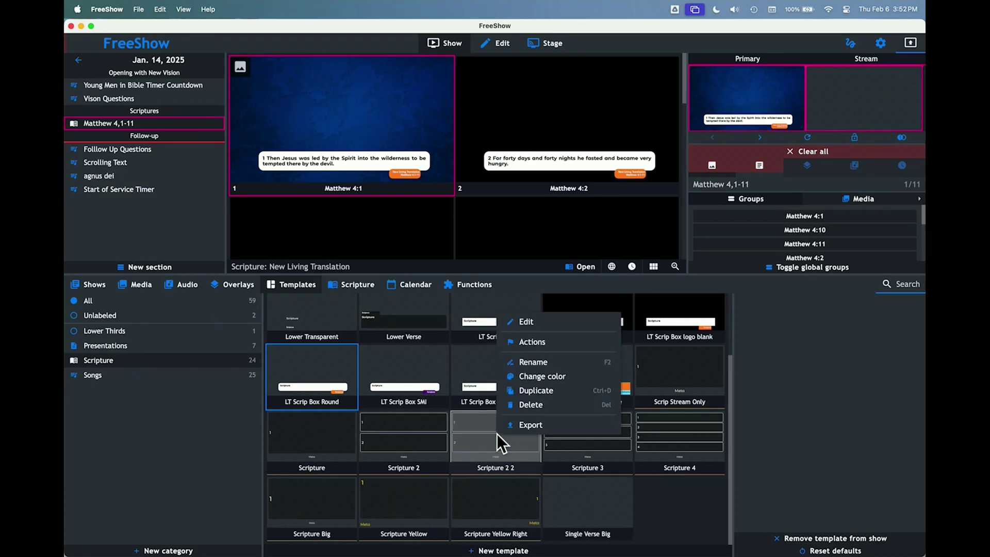
{"action": "left_click", "coordinate": [537, 361]}
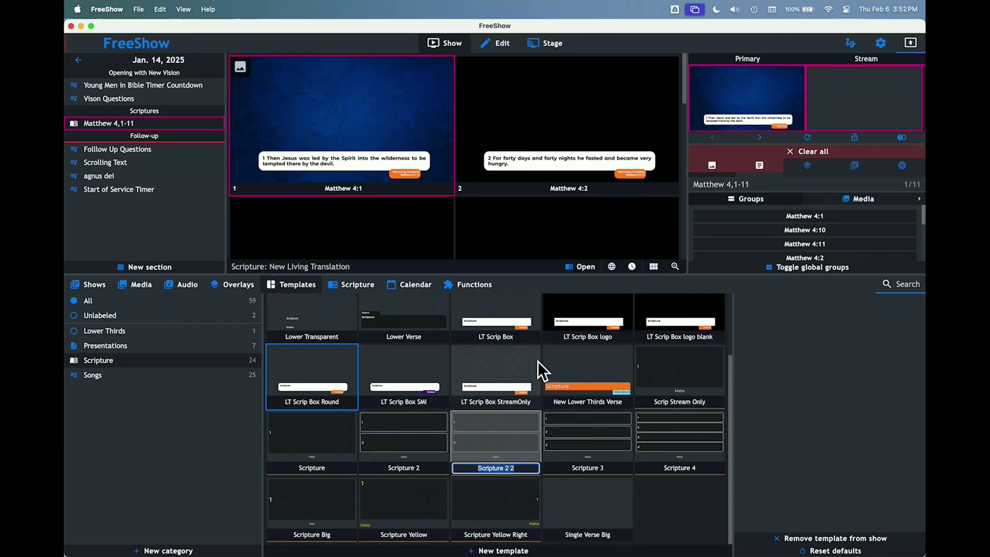
{"action": "left_click", "coordinate": [518, 469]}
{"action": "key", "text": "BackSpace"}
{"action": "key", "text": "BackSpace"}
{"action": "type", "text": "LT"}
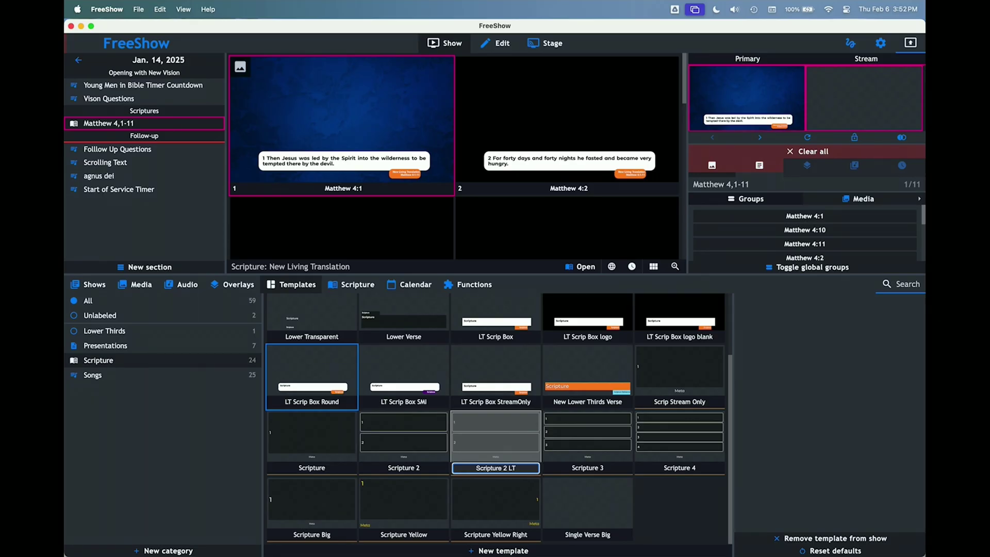
{"action": "key", "text": "Return"}
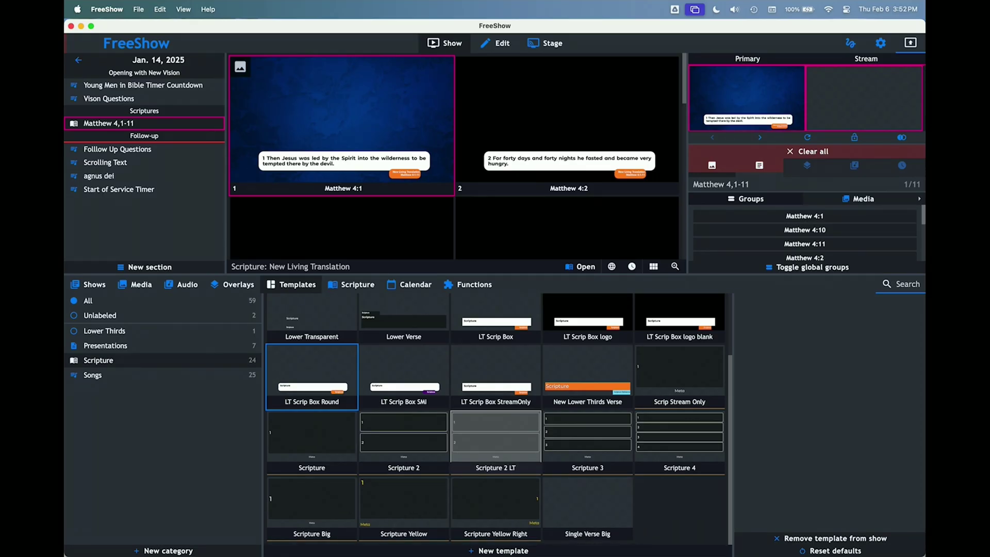
Open Scripture 2 LT in the editor and make its Meta box shorter and lower
{"action": "right_click", "coordinate": [498, 442]}
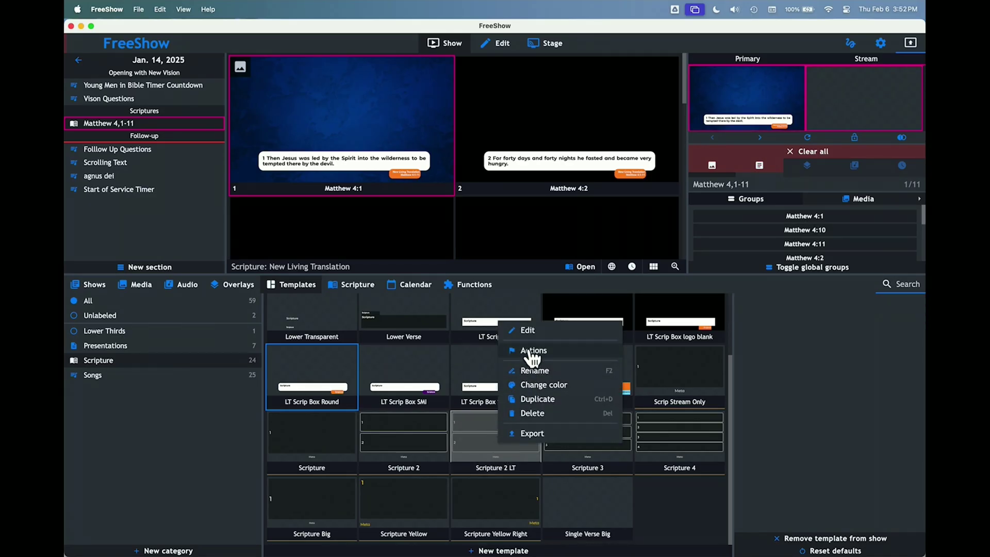
{"action": "left_click", "coordinate": [532, 333]}
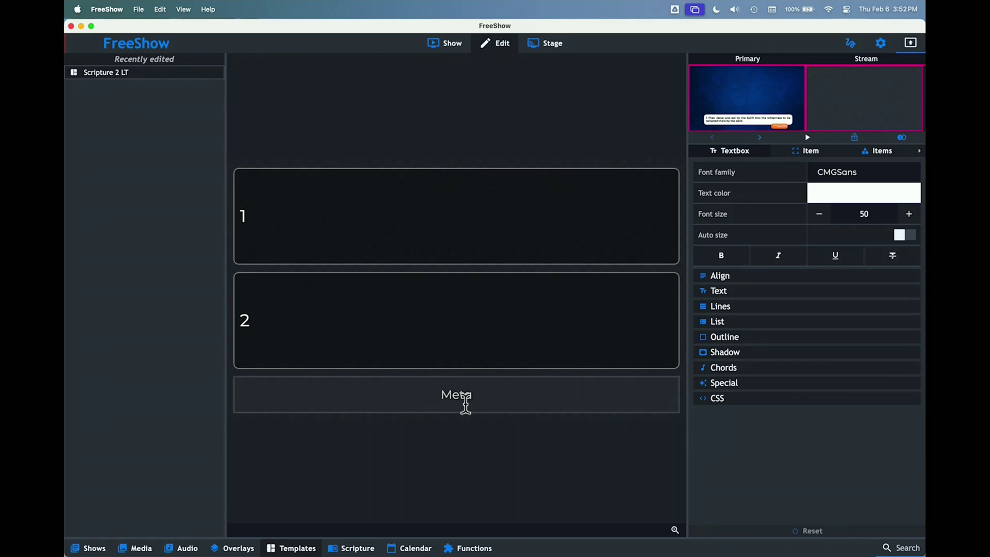
{"action": "left_click", "coordinate": [479, 413]}
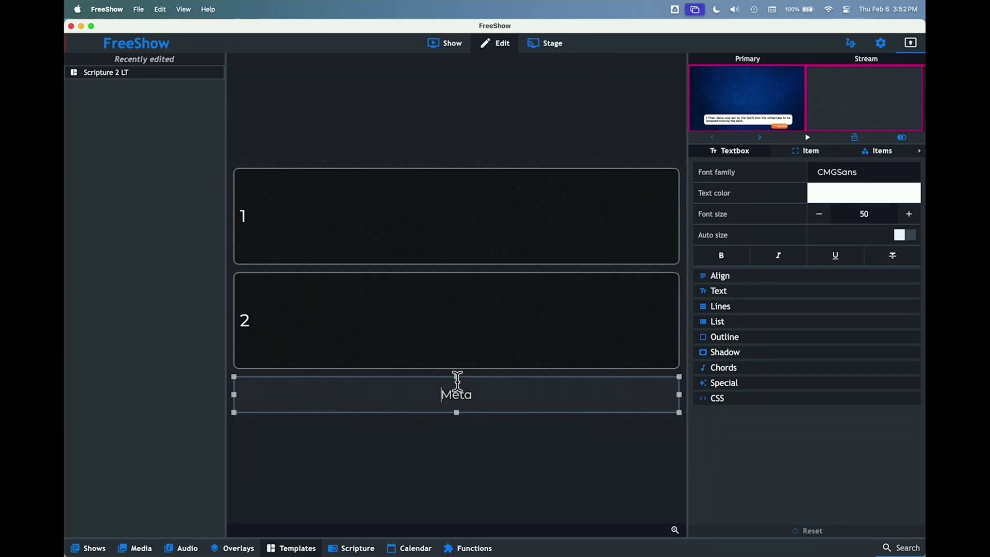
{"action": "left_click", "coordinate": [457, 376]}
{"action": "left_click_drag", "start_coordinate": [456, 376], "coordinate": [456, 396]}
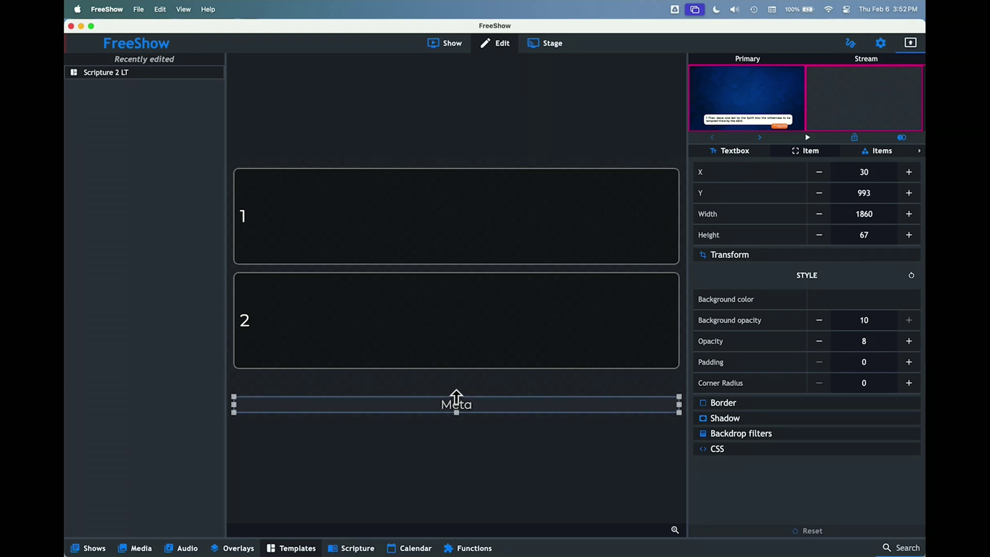
Turn on auto size (Shrink to fit) for the Meta text
{"action": "left_click", "coordinate": [469, 406]}
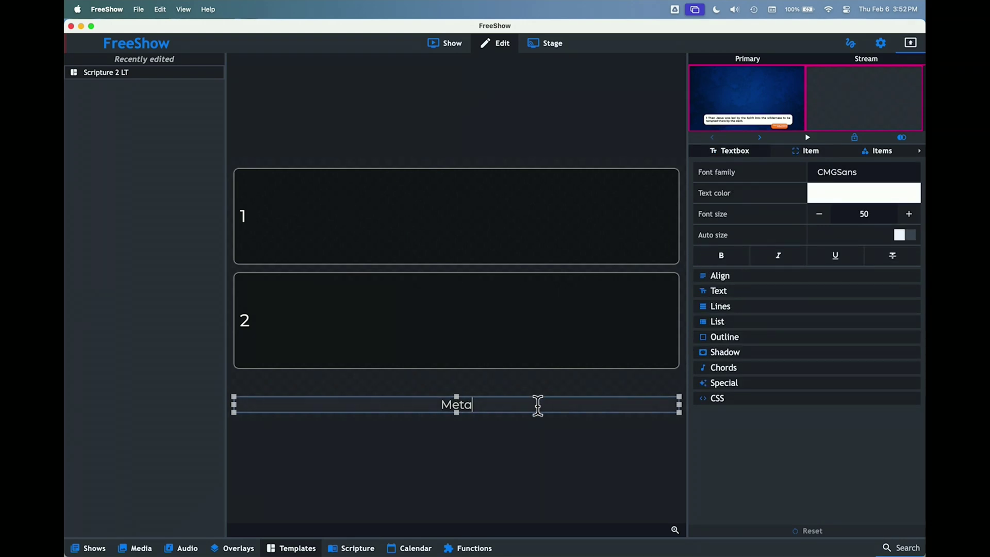
{"action": "left_click", "coordinate": [901, 237]}
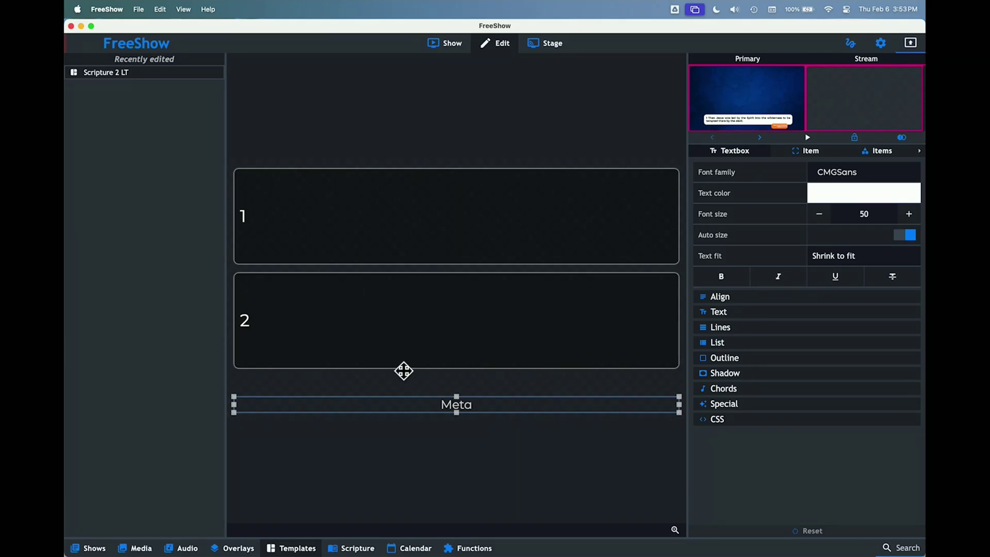
{"action": "left_click", "coordinate": [481, 399]}
Make the Meta text dark navy on a white background
{"action": "left_click", "coordinate": [824, 197]}
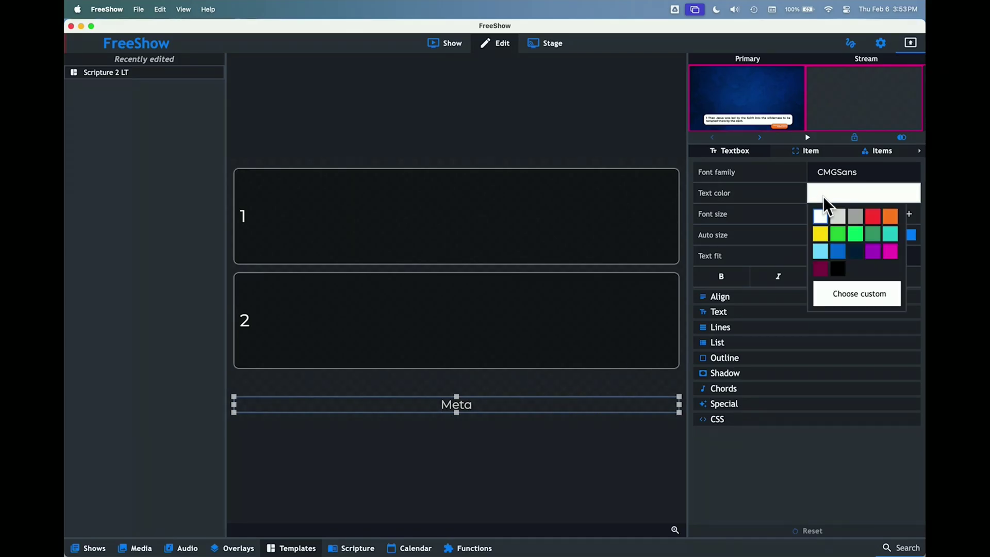
{"action": "left_click", "coordinate": [852, 246]}
{"action": "left_click", "coordinate": [808, 152]}
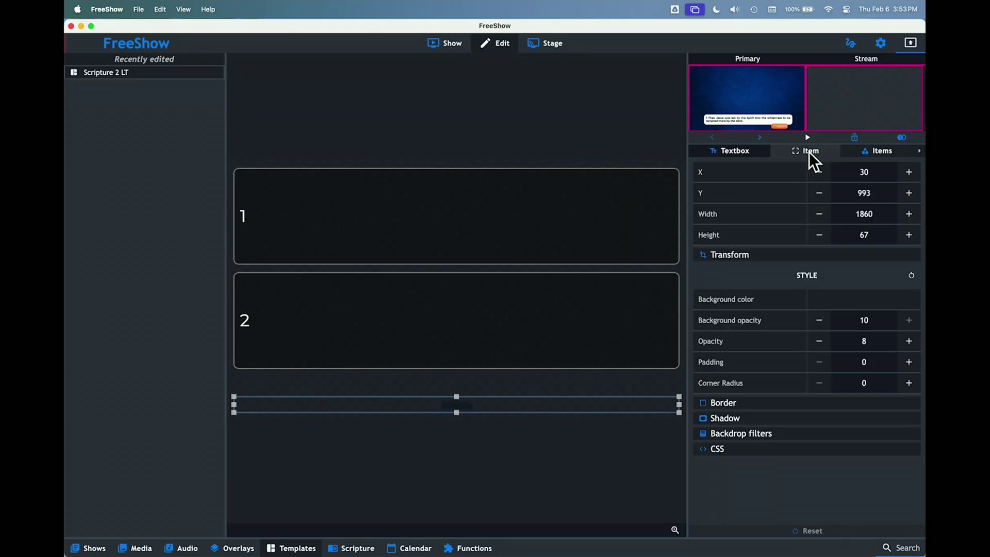
{"action": "left_click", "coordinate": [829, 301]}
{"action": "left_click", "coordinate": [838, 324]}
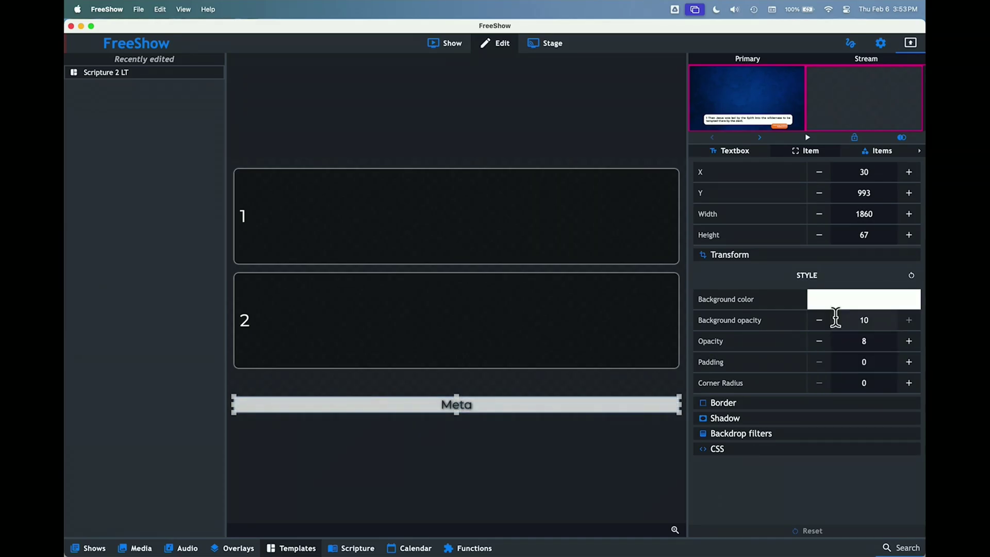
Set the Meta bar's shadow Offset X, Offset Y and Blur to 0
{"action": "left_click", "coordinate": [727, 417]}
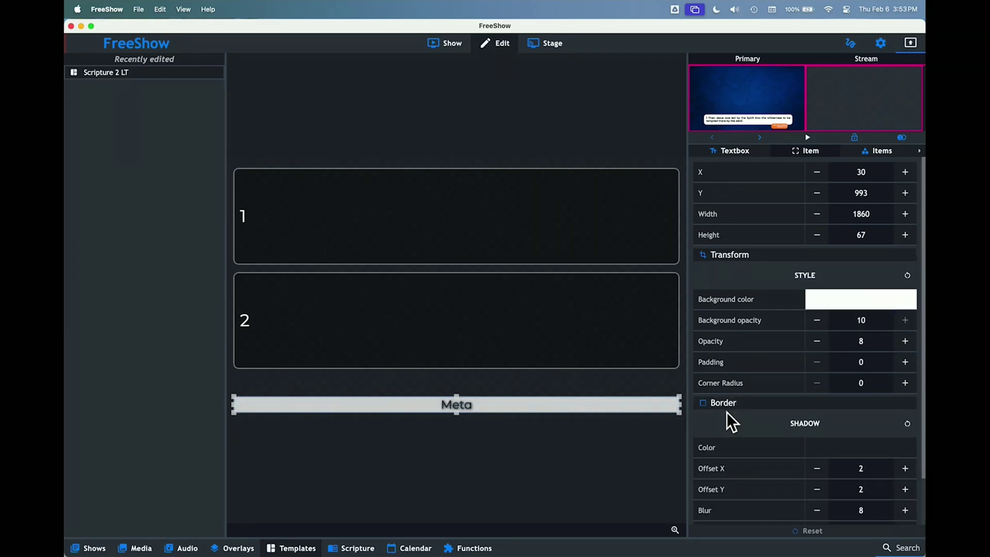
{"action": "left_click", "coordinate": [821, 469]}
{"action": "left_click", "coordinate": [822, 469]}
{"action": "left_click", "coordinate": [818, 491]}
{"action": "left_click", "coordinate": [820, 491]}
{"action": "left_click", "coordinate": [819, 511]}
{"action": "left_click", "coordinate": [819, 511]}
{"action": "left_click", "coordinate": [819, 511]}
{"action": "left_click", "coordinate": [819, 512]}
{"action": "left_click", "coordinate": [819, 512]}
{"action": "left_click", "coordinate": [819, 512]}
{"action": "left_click", "coordinate": [819, 511]}
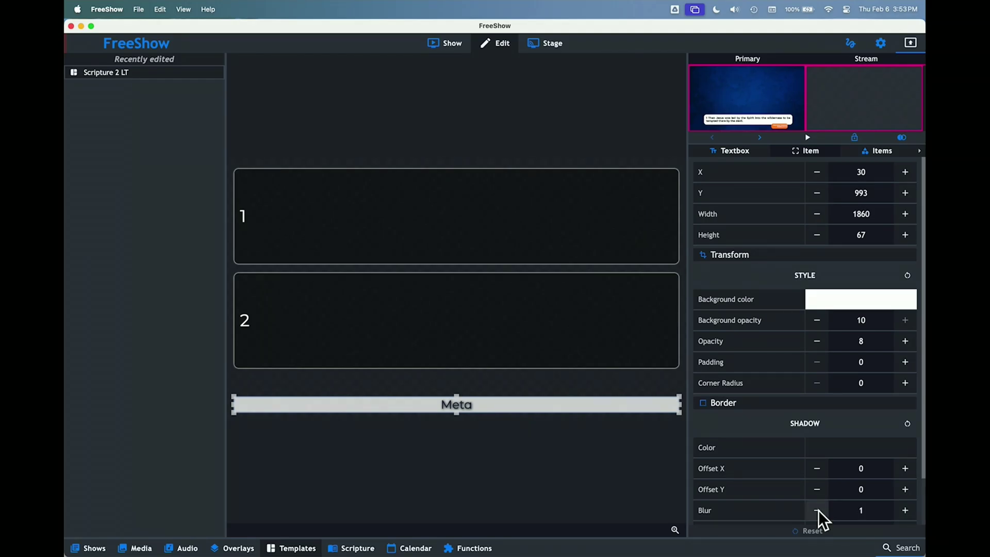
{"action": "left_click", "coordinate": [653, 463]}
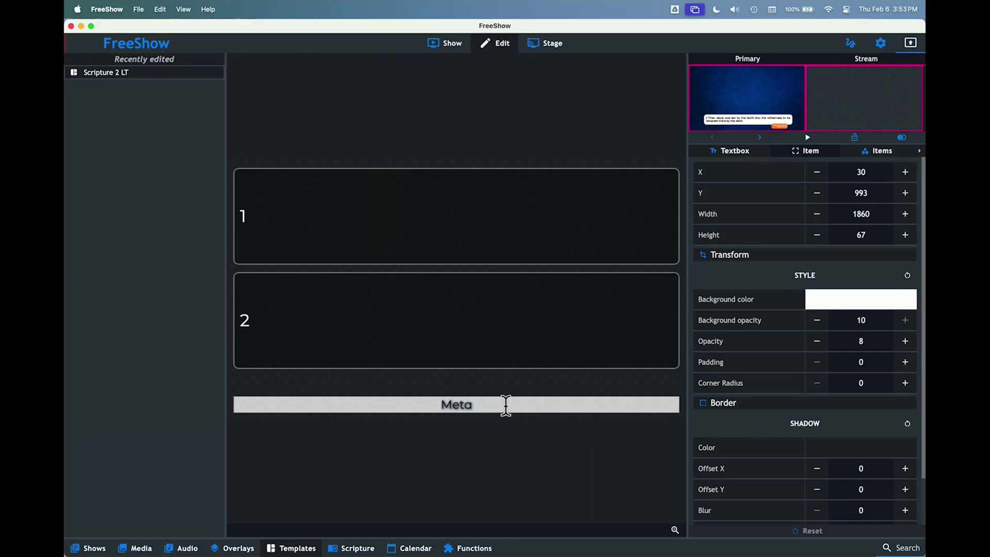
{"action": "left_click", "coordinate": [482, 358]}
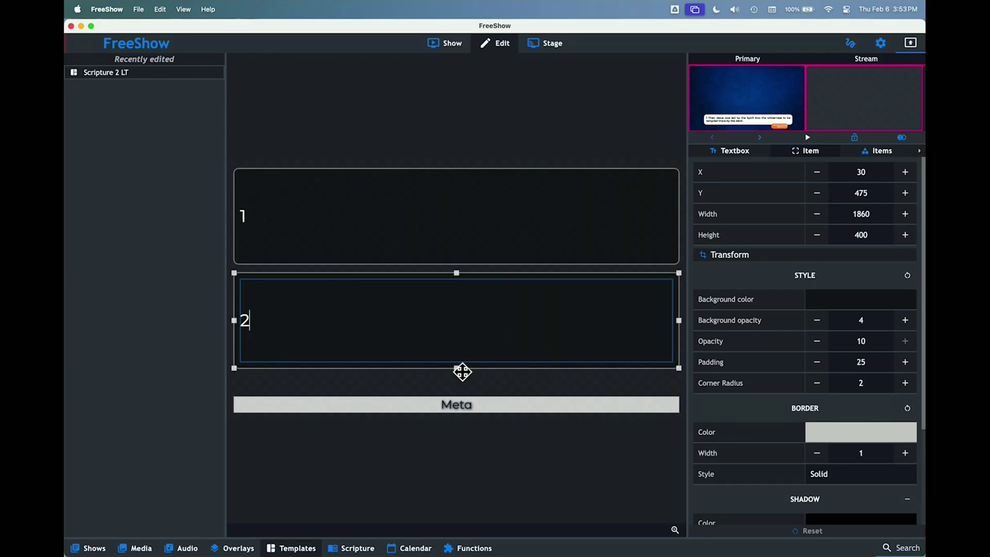
Reshape textbox 2 into a strip at Y 891, height 102, with padding 15
{"action": "left_click_drag", "start_coordinate": [456, 370], "coordinate": [457, 396]}
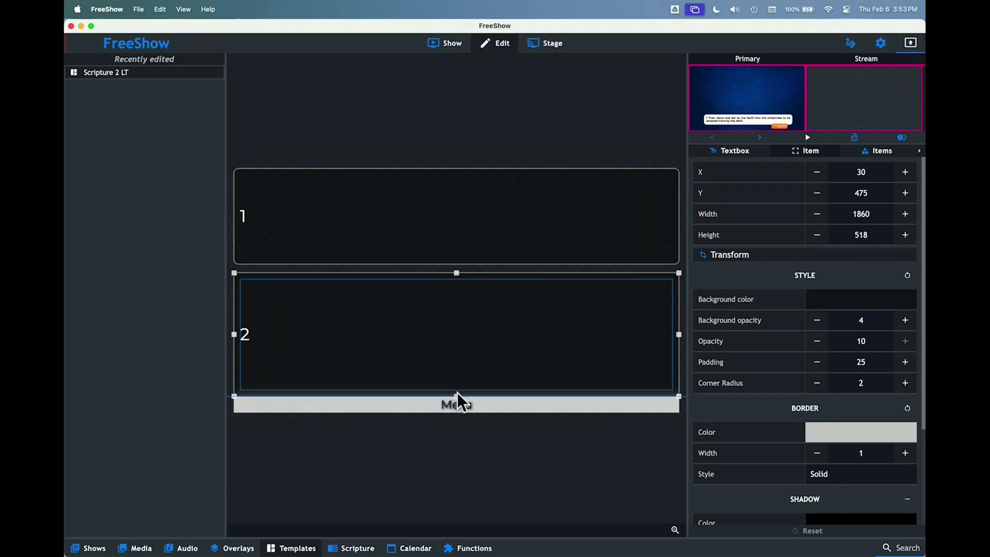
{"action": "left_click_drag", "start_coordinate": [456, 276], "coordinate": [451, 373]}
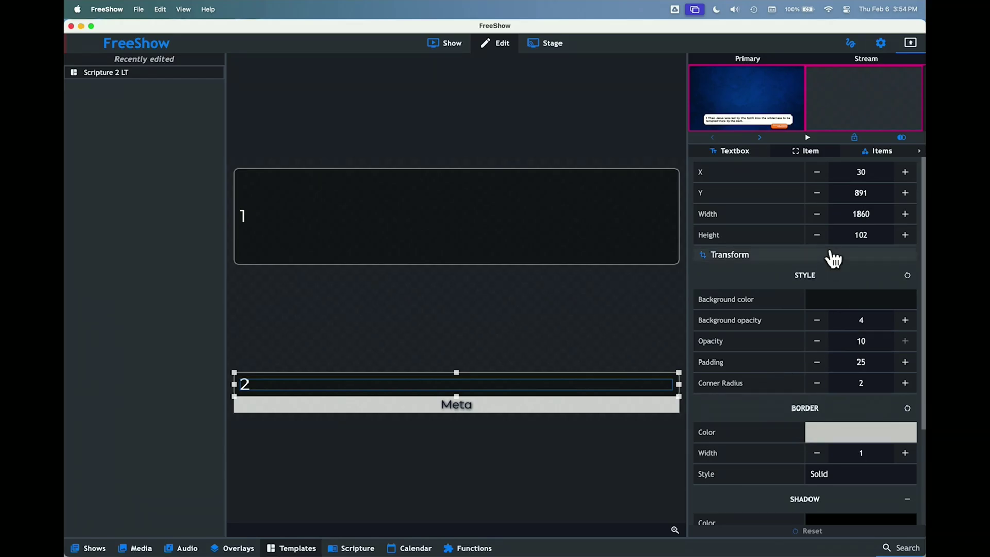
{"action": "left_click", "coordinate": [861, 362]}
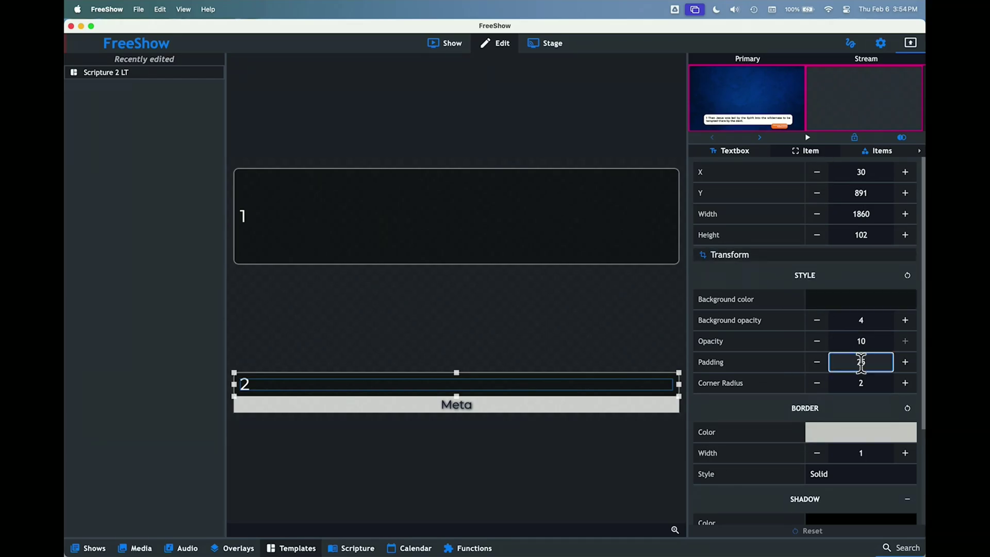
{"action": "key", "text": "BackSpace"}
{"action": "key", "text": "BackSpace"}
{"action": "type", "text": "15"}
{"action": "key", "text": "Return"}
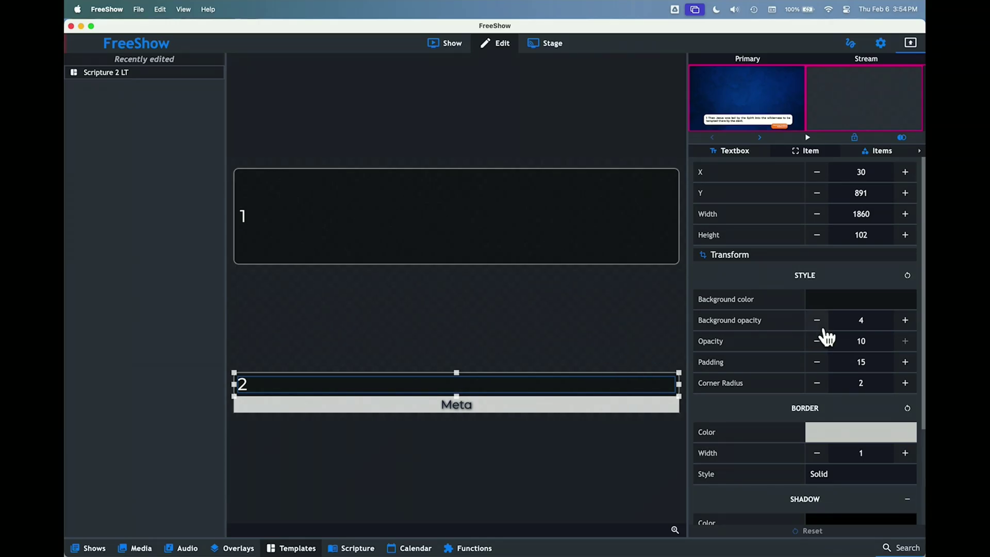
Set textbox 2's background opacity to 10, corner radius 0 and border width 0
{"action": "double_click", "coordinate": [856, 322]}
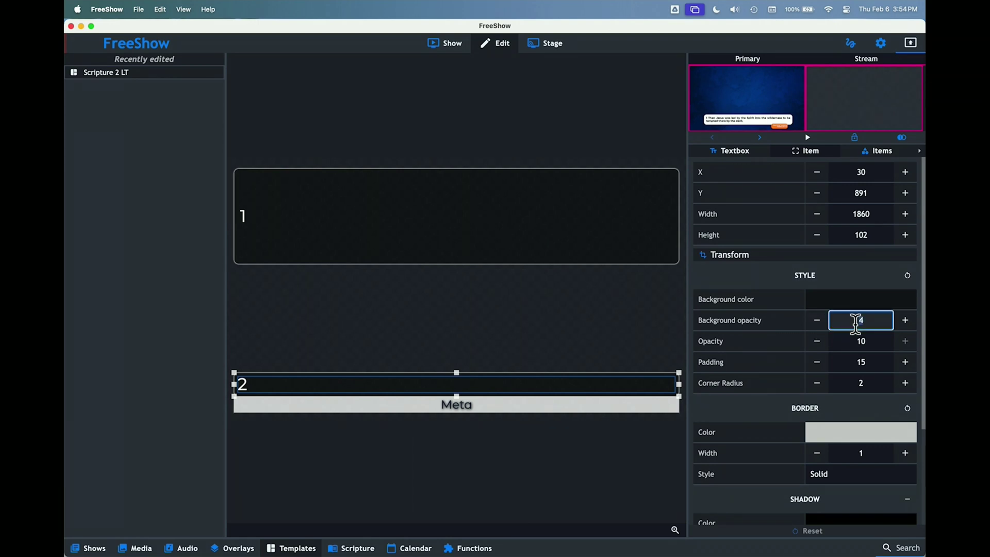
{"action": "left_click", "coordinate": [908, 322]}
{"action": "left_click", "coordinate": [908, 322]}
{"action": "left_click", "coordinate": [907, 321]}
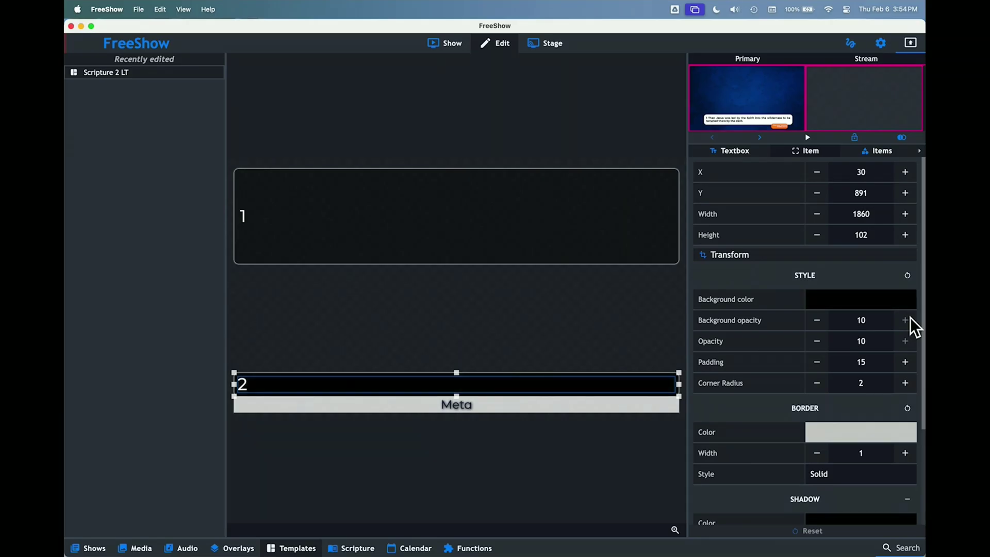
{"action": "left_click", "coordinate": [853, 381]}
{"action": "type", "text": "2"}
{"action": "left_click", "coordinate": [821, 384]}
{"action": "left_click", "coordinate": [819, 454]}
{"action": "scroll", "coordinate": [795, 436], "scroll_direction": "down", "scroll_amount": 2}
{"action": "scroll", "coordinate": [796, 435], "scroll_direction": "down", "scroll_amount": 3}
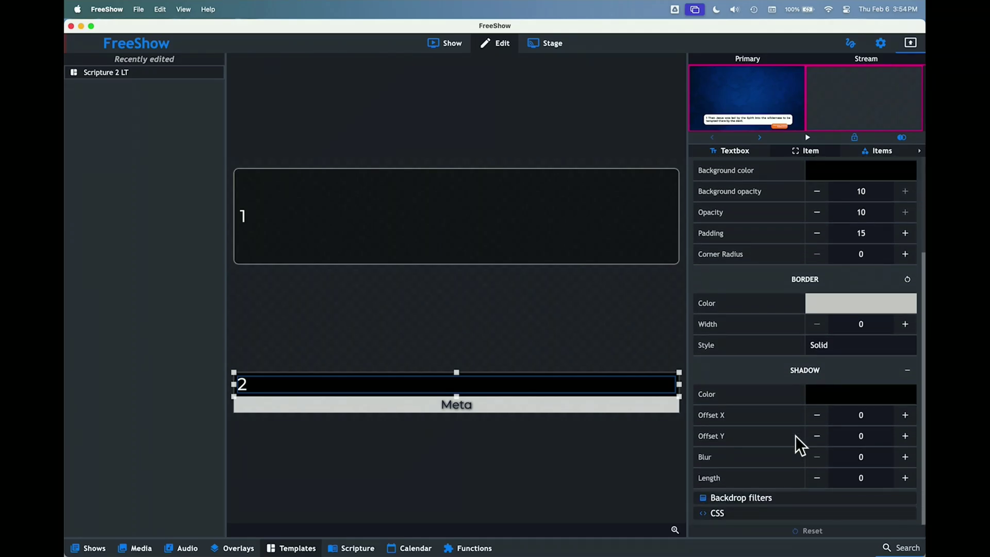
{"action": "scroll", "coordinate": [795, 435], "scroll_direction": "up", "scroll_amount": 5}
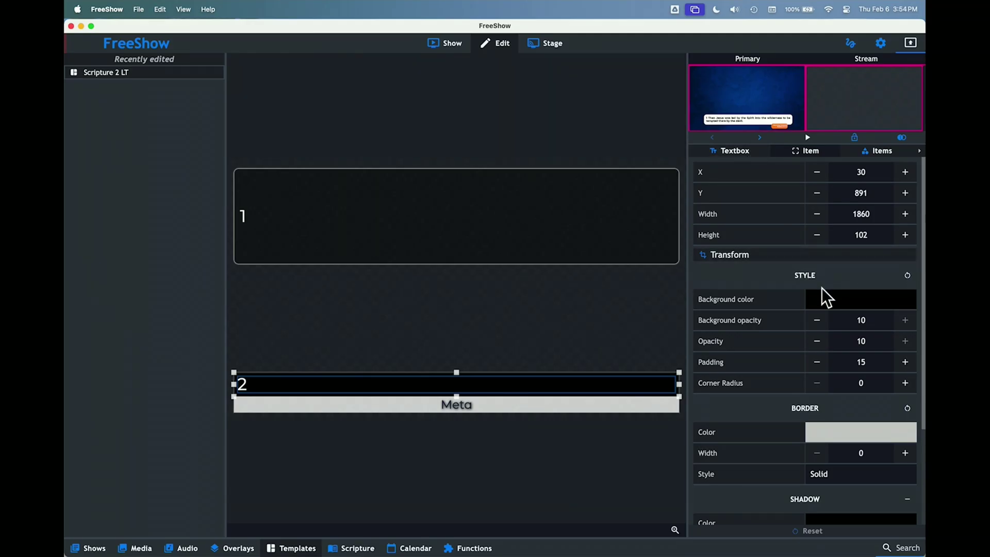
Give textbox 2 a blue background and turn on Shrink to fit auto size
{"action": "left_click", "coordinate": [823, 301]}
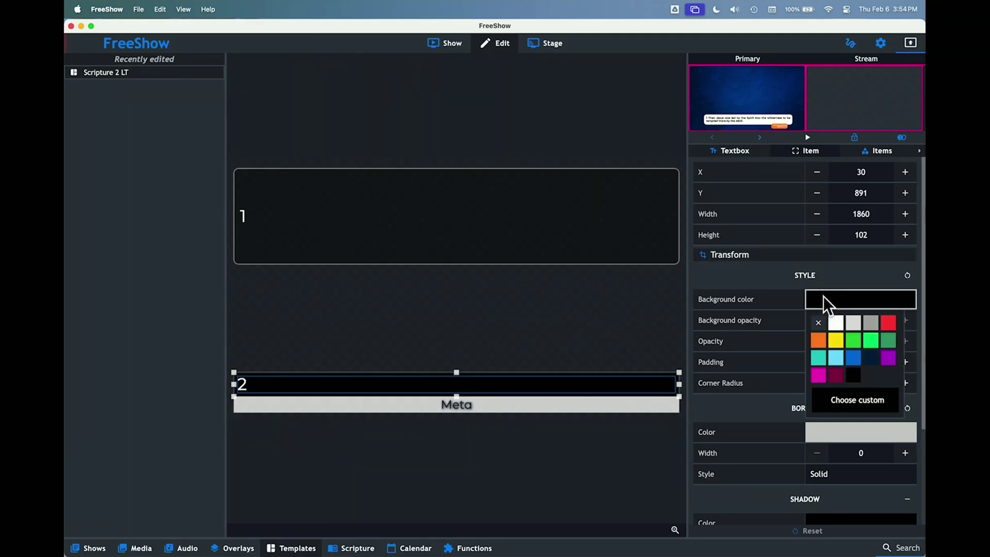
{"action": "left_click", "coordinate": [854, 358]}
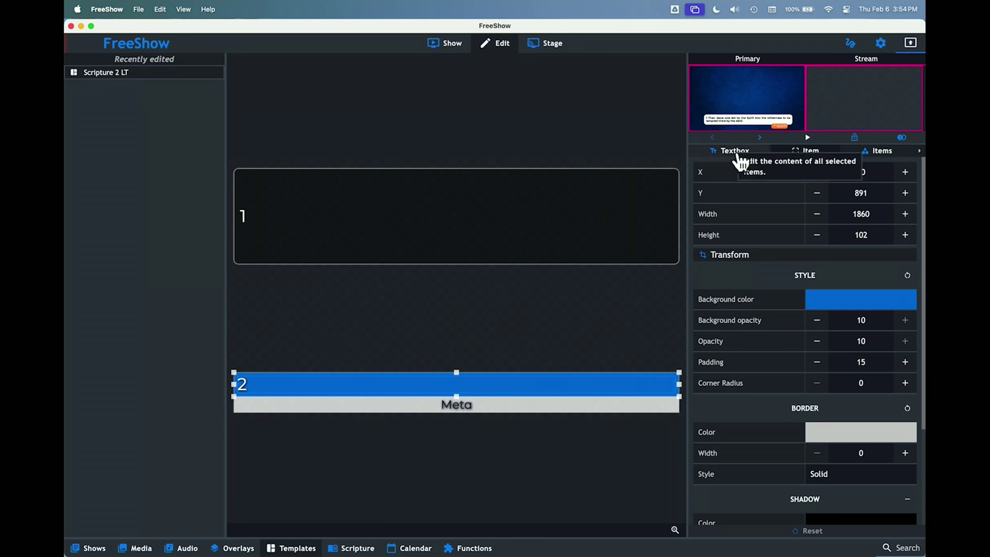
{"action": "left_click", "coordinate": [738, 152]}
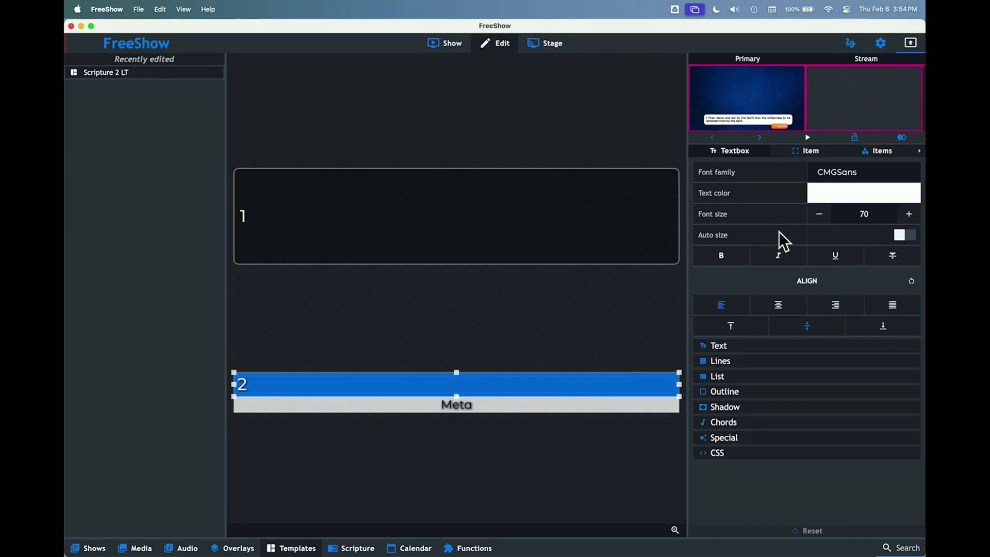
{"action": "left_click", "coordinate": [905, 239]}
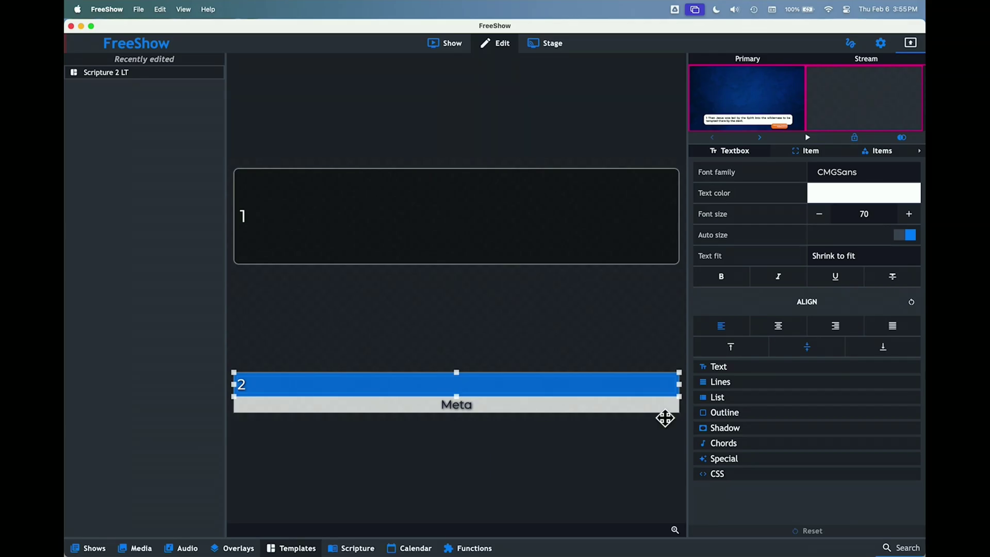
Bring the Meta text shadow's horizontal offset to 0
{"action": "left_click", "coordinate": [728, 429]}
{"action": "scroll", "coordinate": [749, 456], "scroll_direction": "down", "scroll_amount": 2}
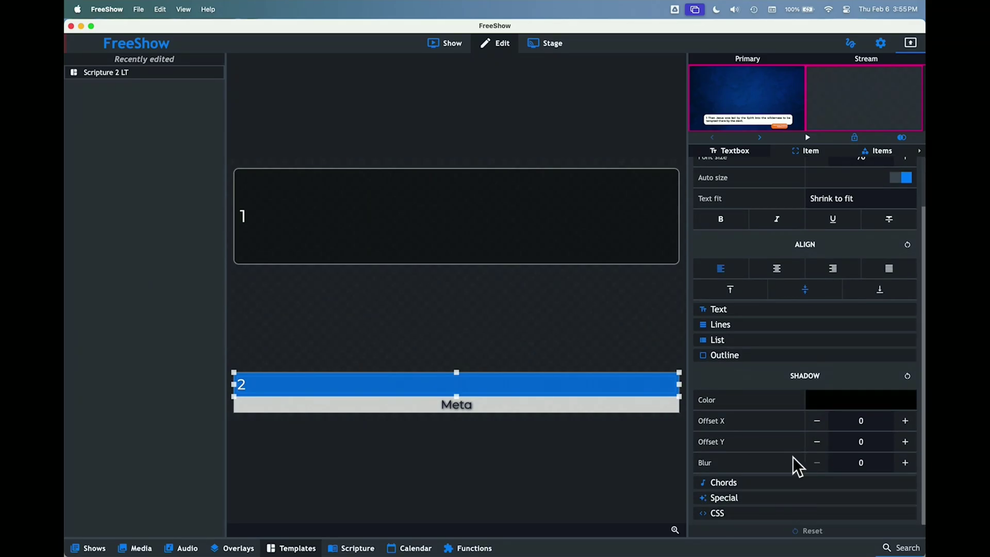
{"action": "left_click", "coordinate": [465, 408]}
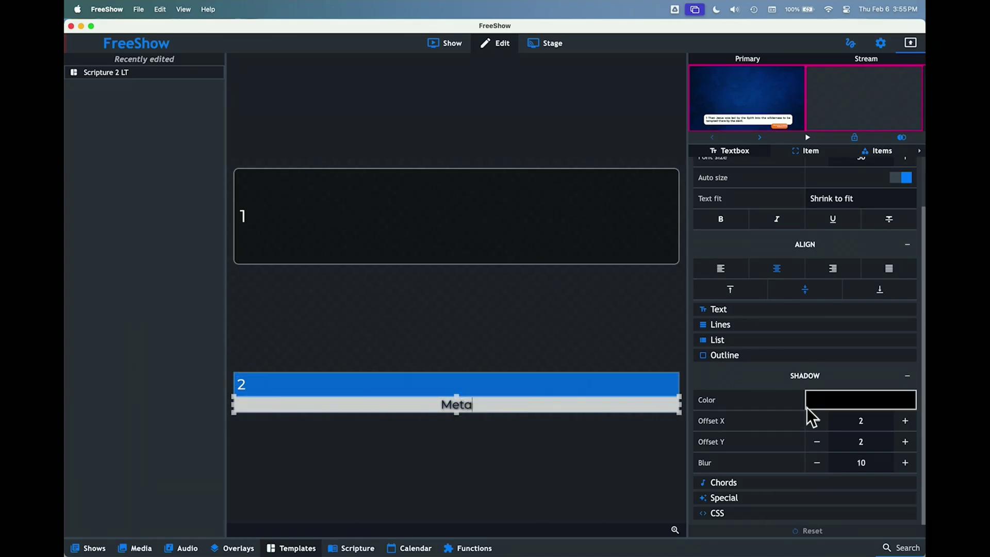
{"action": "left_click", "coordinate": [817, 424]}
{"action": "left_click", "coordinate": [818, 425]}
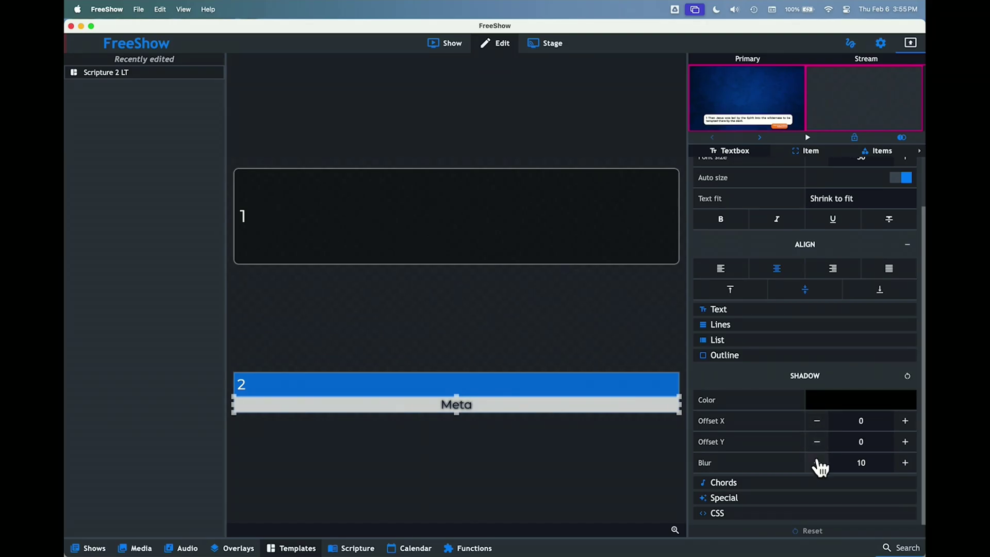
Set the Meta text shadow blur to 0
{"action": "left_click", "coordinate": [860, 457]}
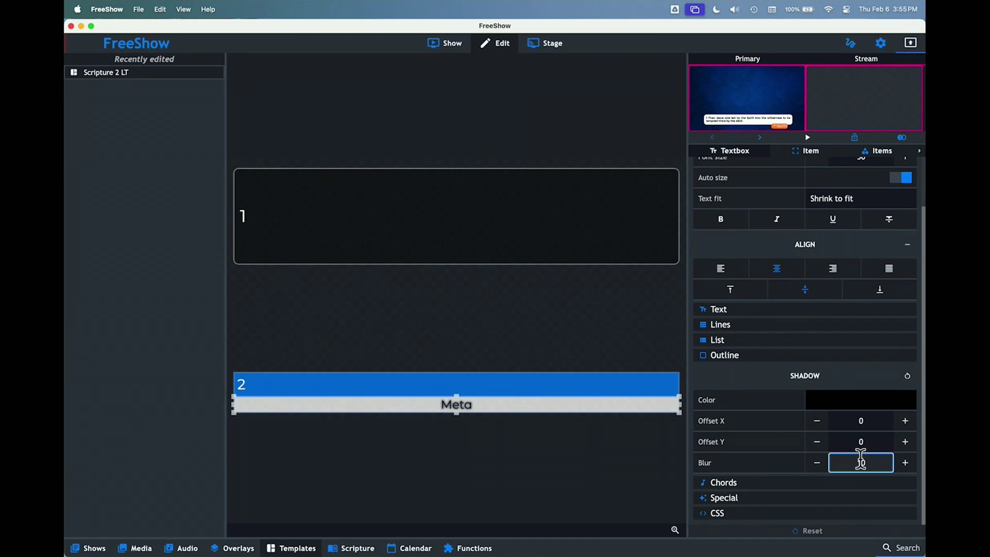
{"action": "key", "text": "BackSpace"}
{"action": "key", "text": "BackSpace"}
{"action": "type", "text": "0"}
{"action": "key", "text": "Return"}
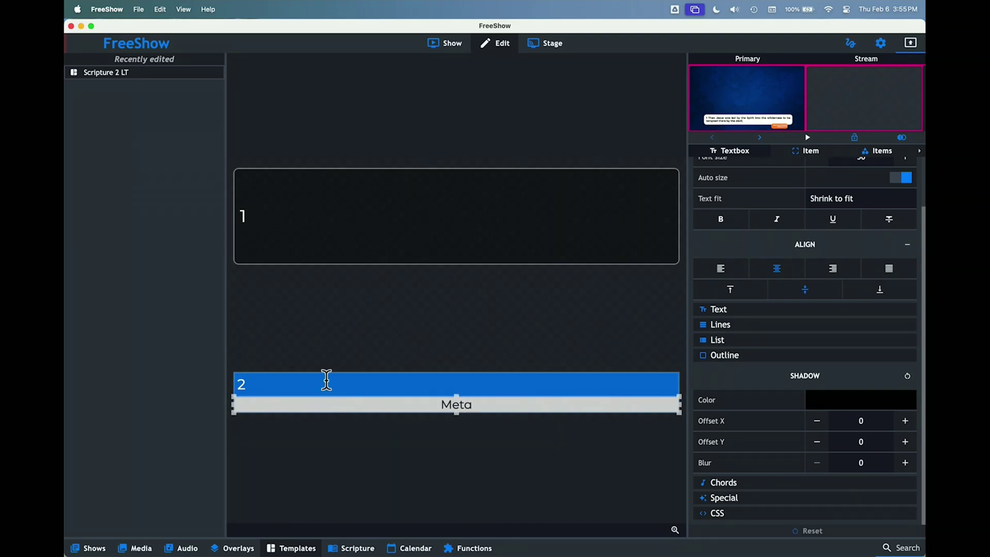
{"action": "left_click", "coordinate": [326, 381]}
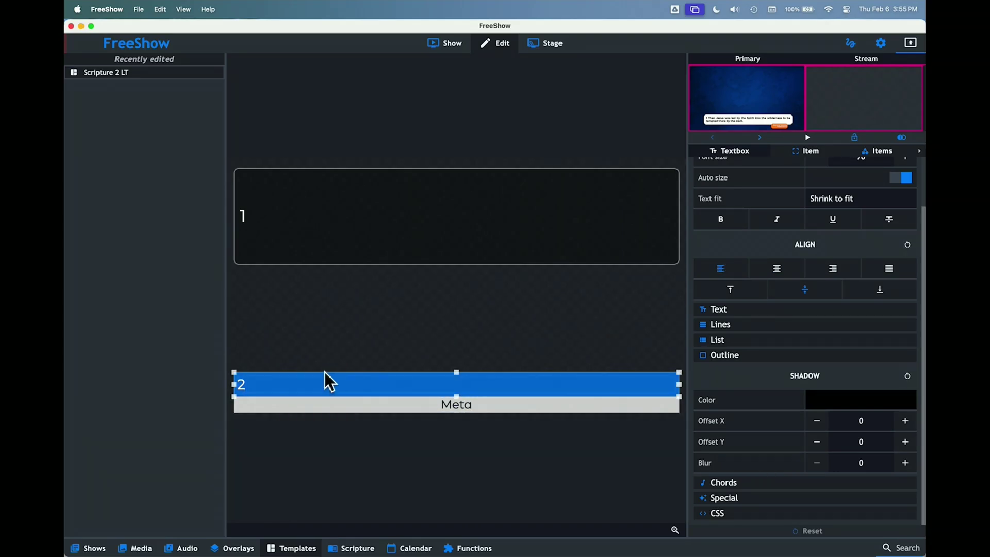
Move textbox 1 down to sit directly above the blue bar and shrink it to a thin strip
{"action": "left_click", "coordinate": [409, 230]}
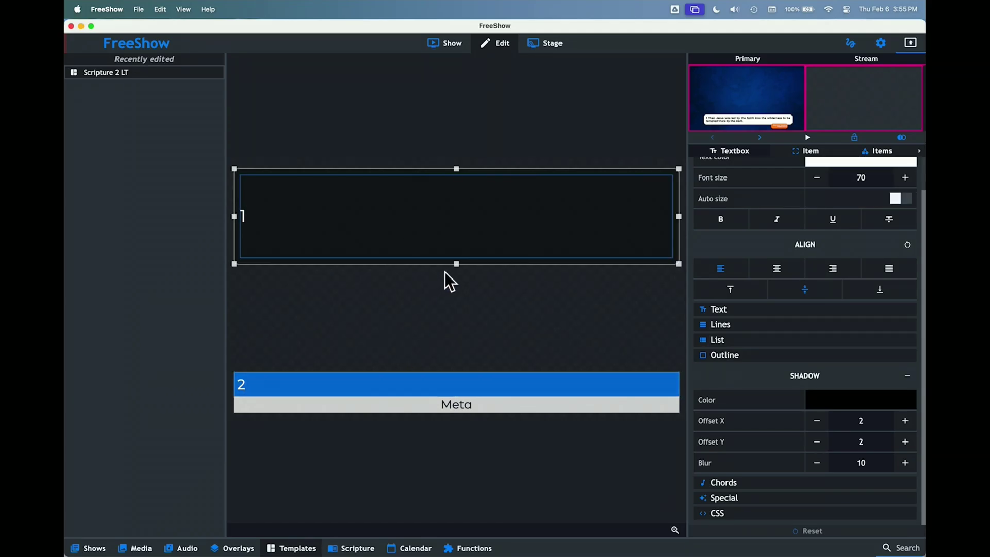
{"action": "left_click_drag", "start_coordinate": [480, 265], "coordinate": [477, 370]}
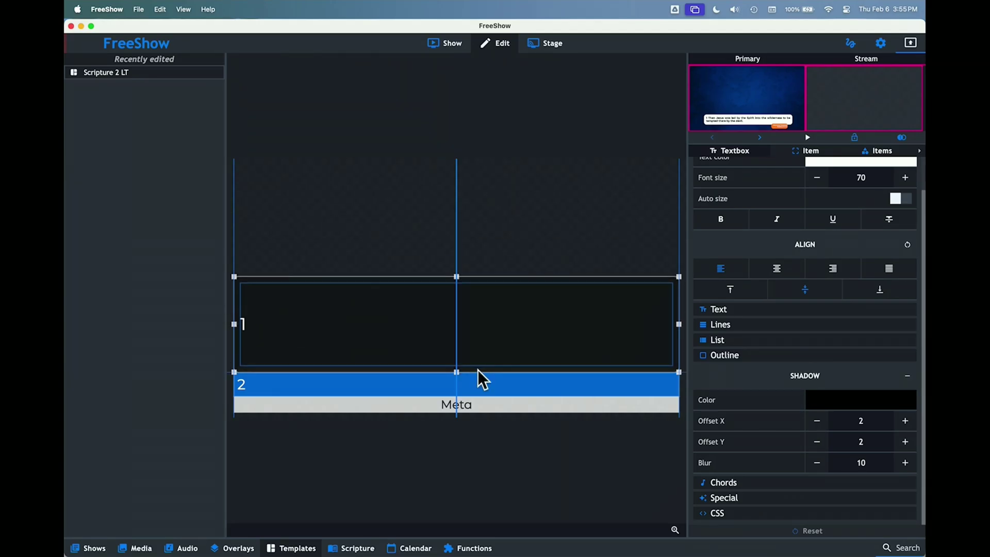
{"action": "left_click_drag", "start_coordinate": [456, 277], "coordinate": [455, 347]}
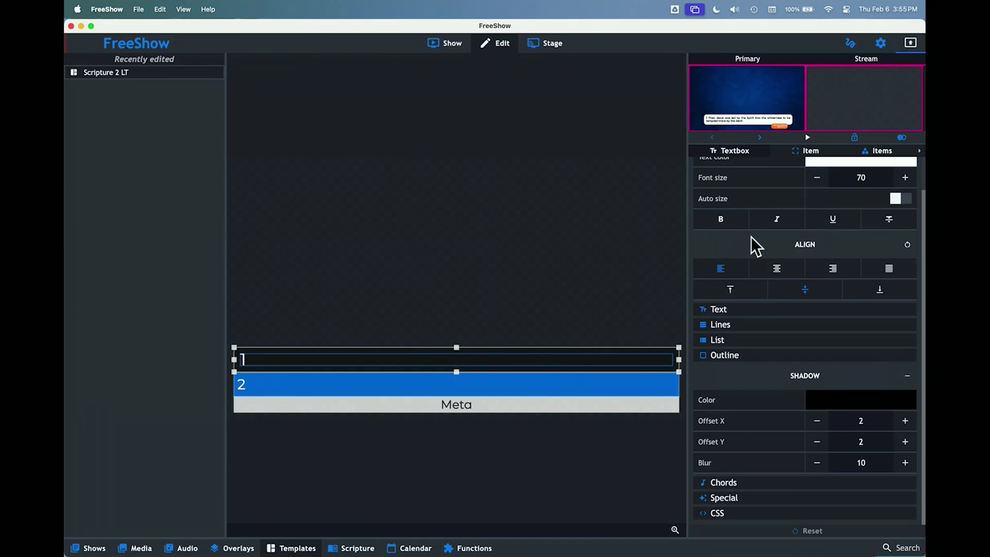
{"action": "scroll", "coordinate": [751, 237], "scroll_direction": "up", "scroll_amount": 2}
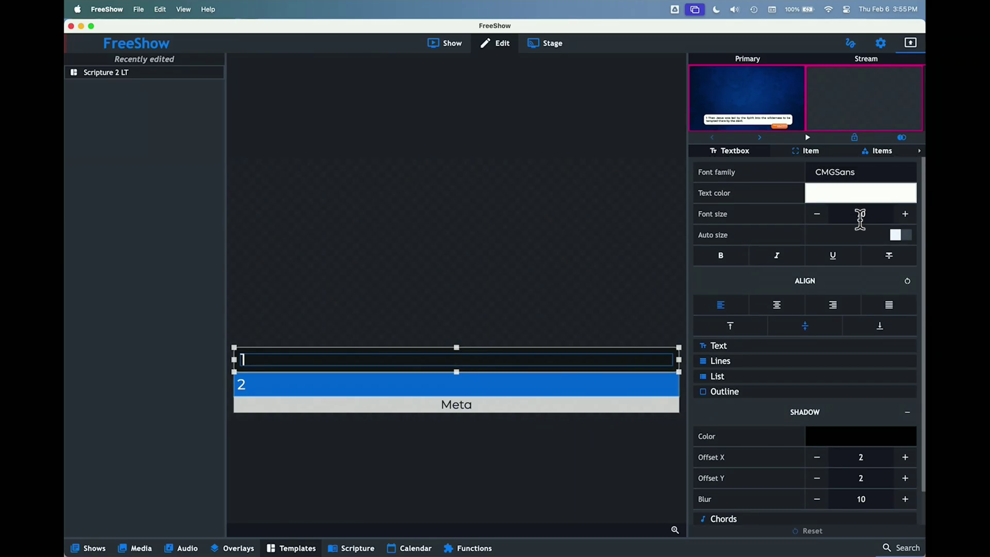
Turn on auto size for textbox 1's text, checking textbox 2's settings for comparison
{"action": "left_click", "coordinate": [898, 237]}
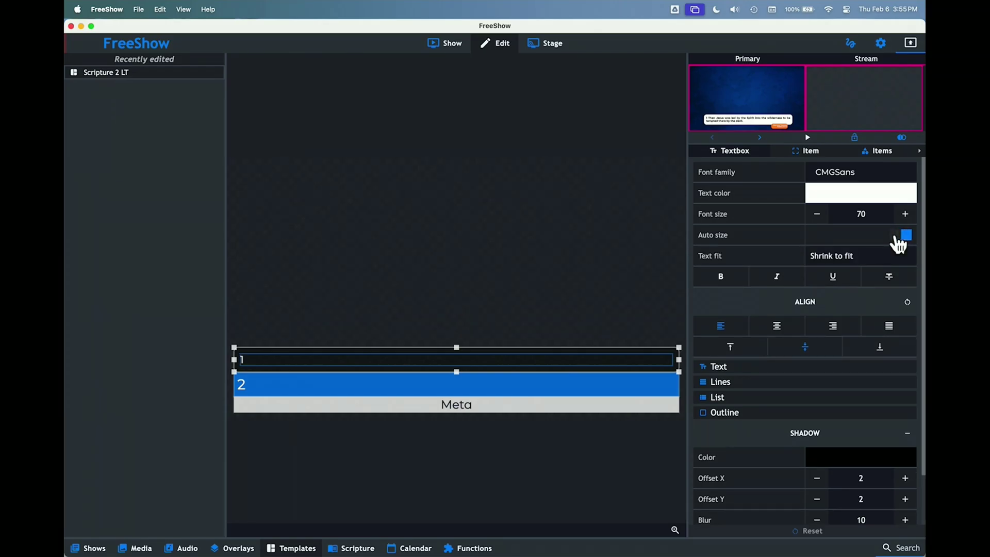
{"action": "left_click", "coordinate": [484, 384]}
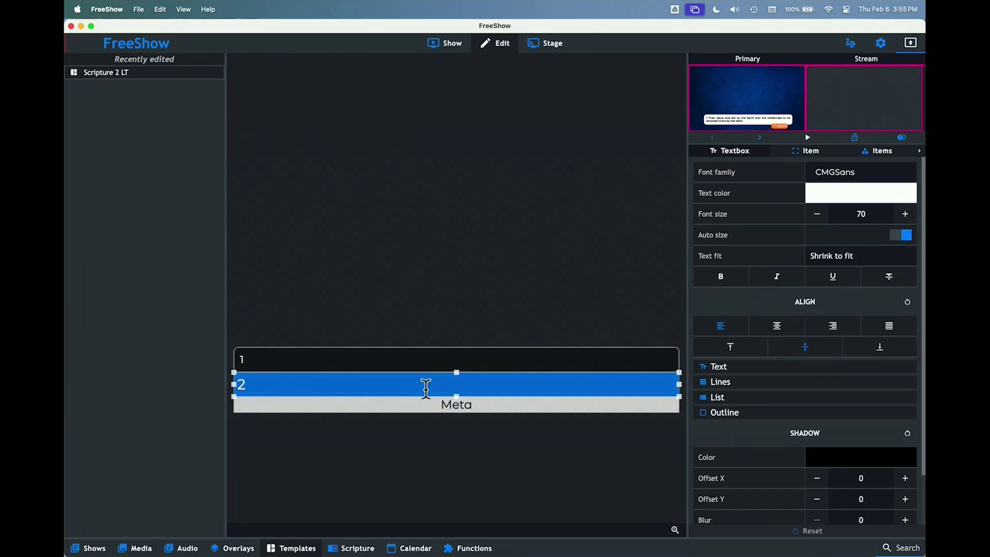
{"action": "double_click", "coordinate": [906, 236]}
{"action": "left_click", "coordinate": [427, 360]}
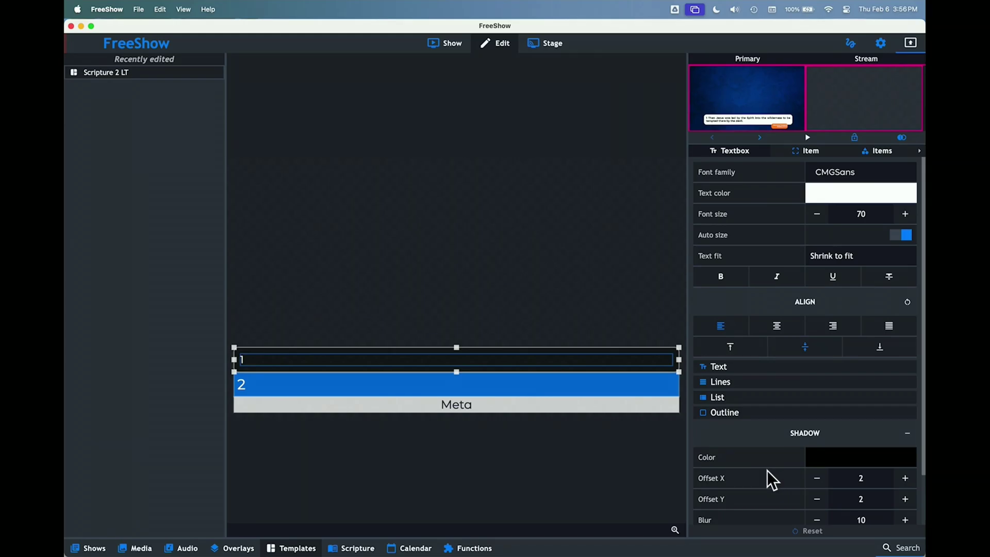
Set textbox 1's text shadow horizontal offset, vertical offset and blur to 0
{"action": "left_click", "coordinate": [819, 479]}
{"action": "left_click", "coordinate": [818, 501]}
{"action": "left_click", "coordinate": [818, 501]}
{"action": "left_click", "coordinate": [854, 515]}
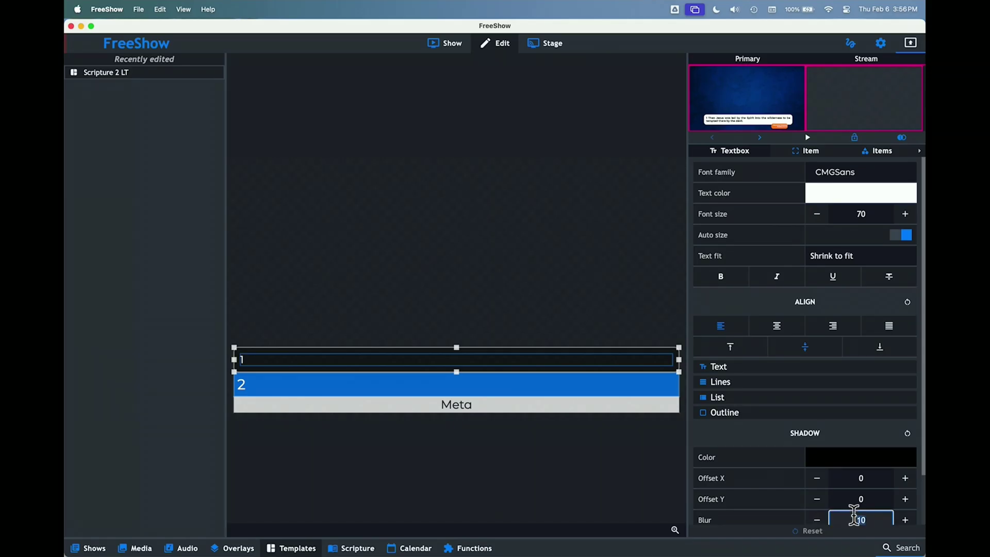
{"action": "type", "text": "0"}
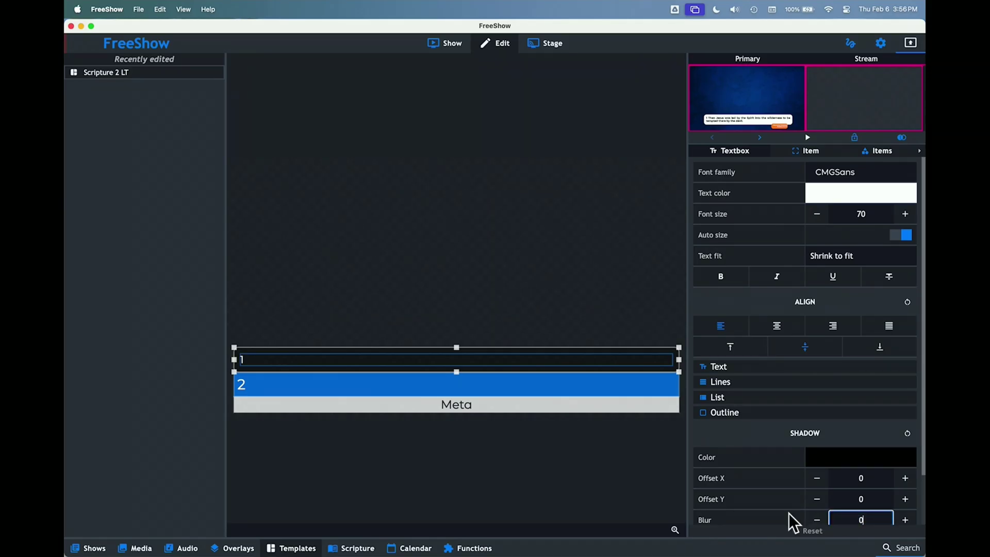
{"action": "left_click", "coordinate": [858, 201]}
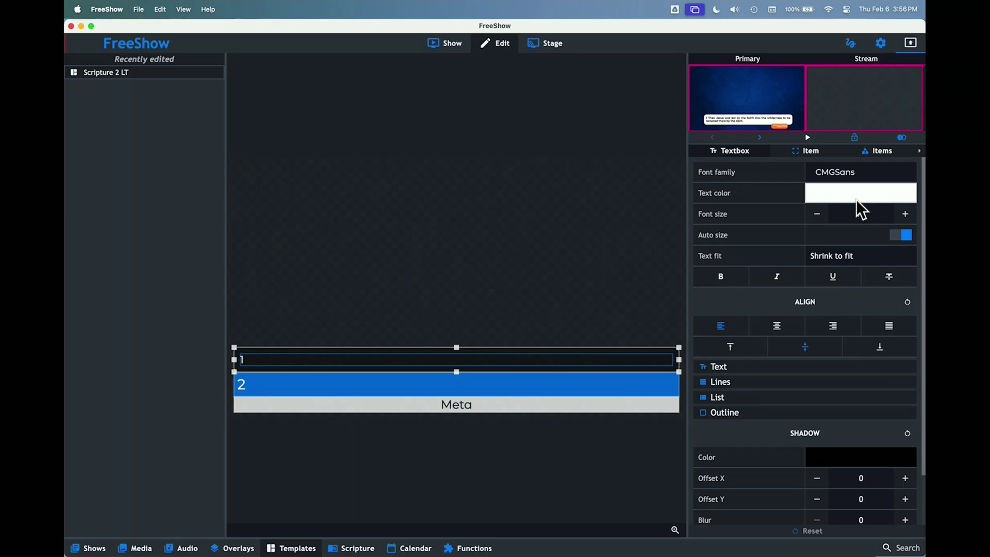
Make textbox 1's text dark navy and centre-aligned
{"action": "left_click", "coordinate": [844, 197]}
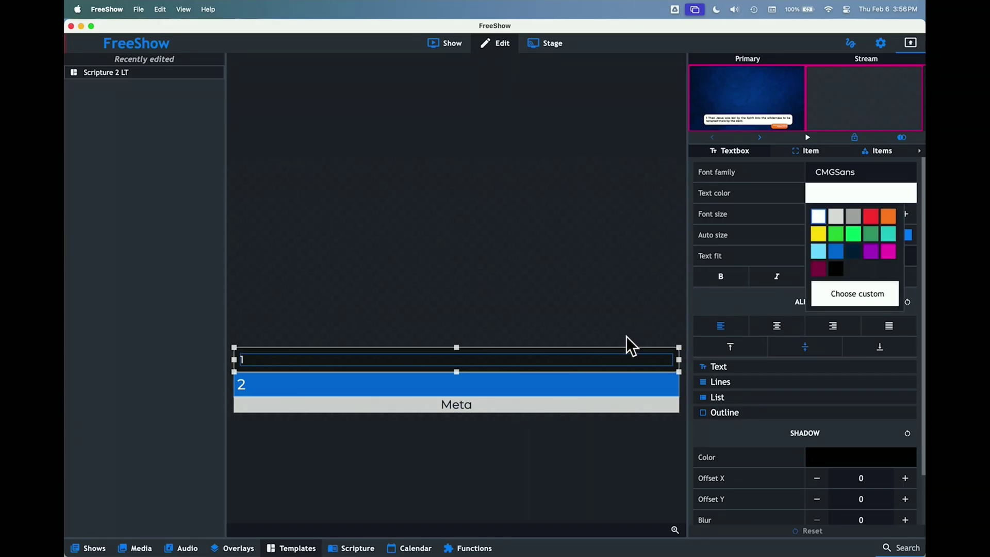
{"action": "left_click", "coordinate": [852, 252]}
{"action": "left_click", "coordinate": [531, 347]}
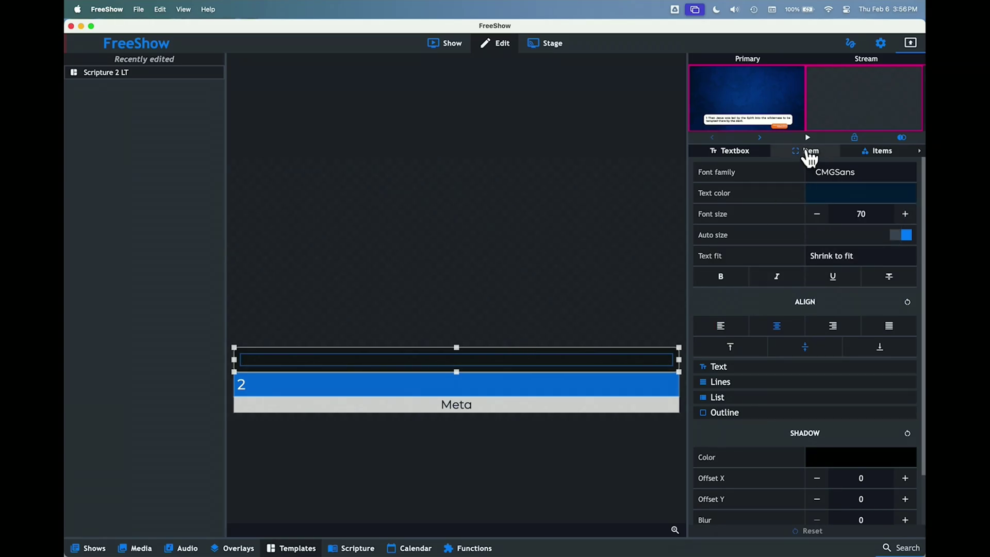
Give the top box a light-blue background at opacity 10 with padding 15
{"action": "left_click", "coordinate": [807, 151]}
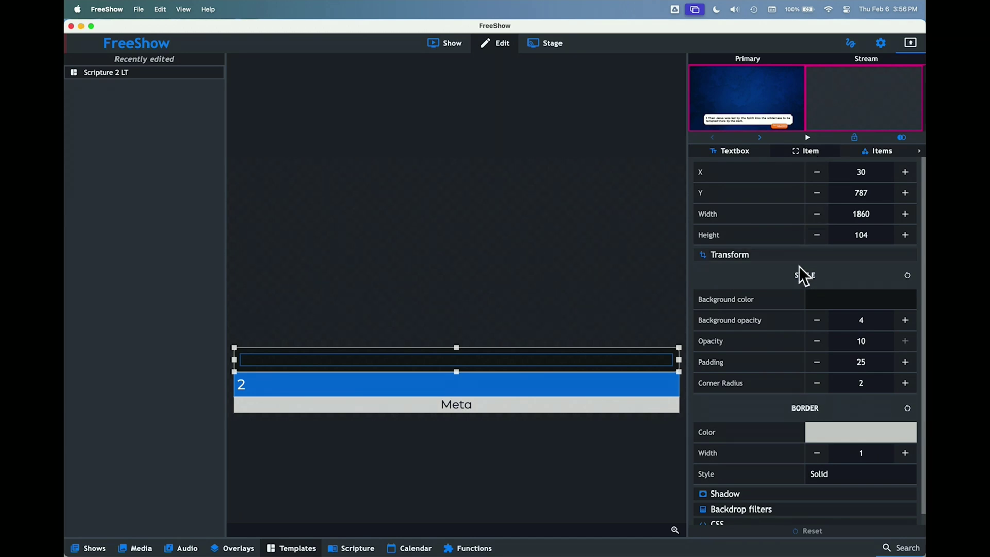
{"action": "left_click", "coordinate": [831, 294]}
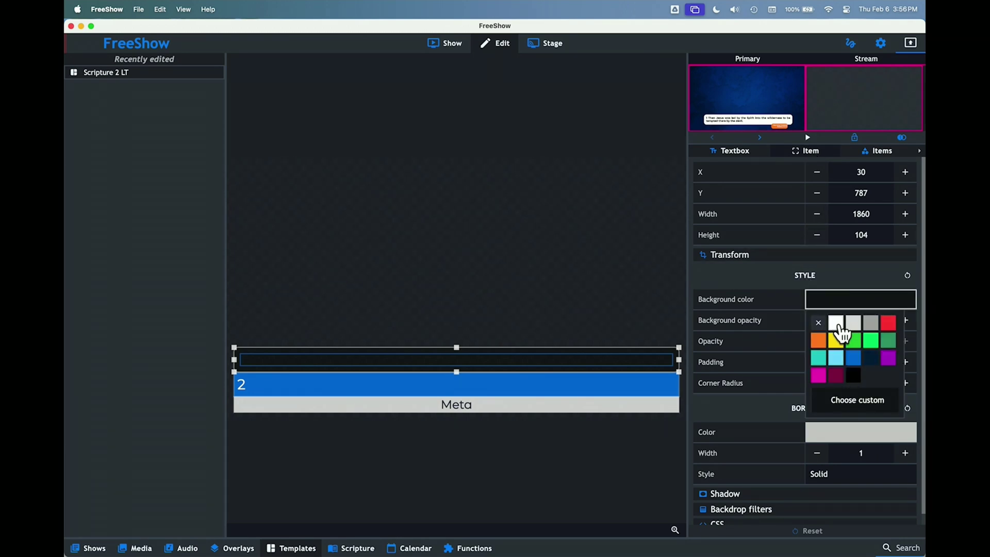
{"action": "left_click", "coordinate": [836, 358]}
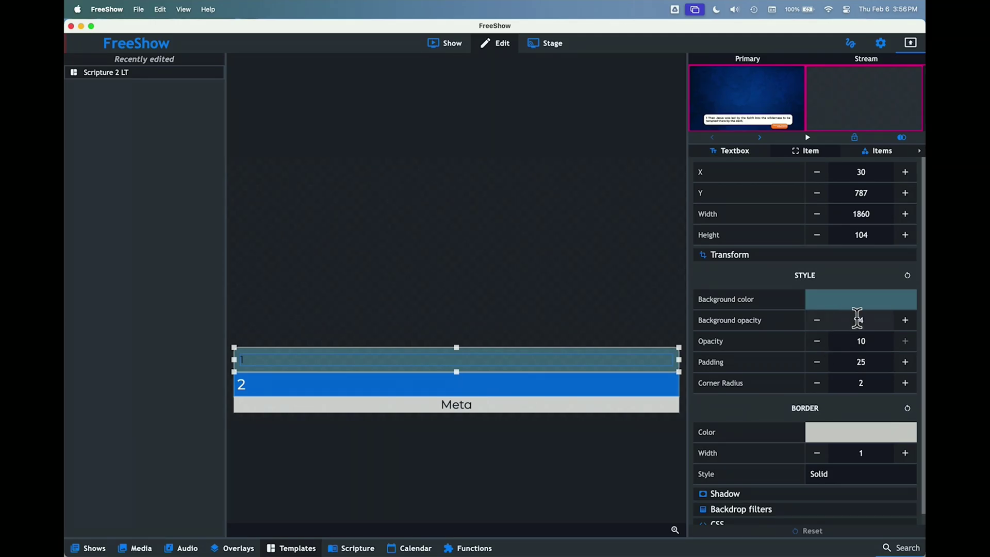
{"action": "double_click", "coordinate": [873, 320]}
{"action": "type", "text": "10"}
{"action": "key", "text": "Return"}
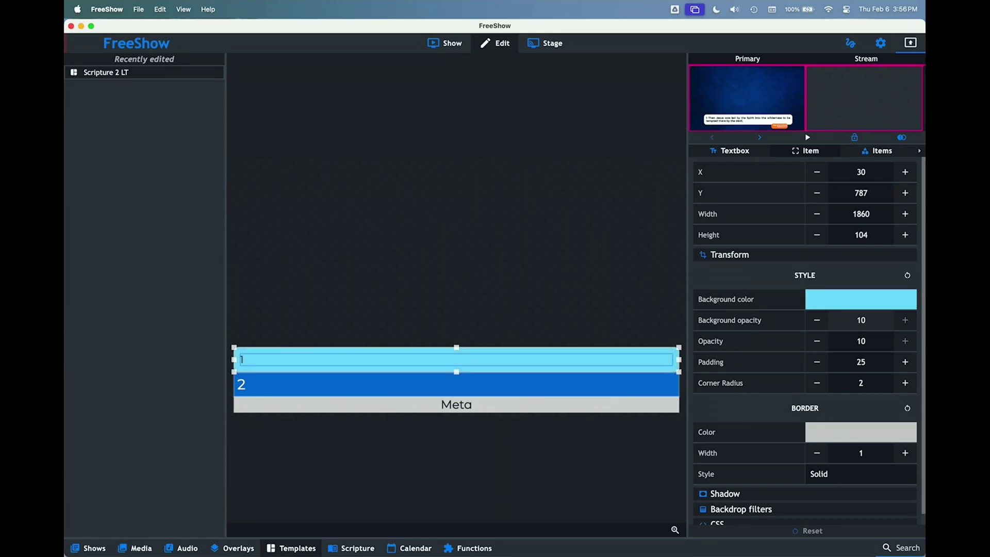
{"action": "left_click", "coordinate": [863, 363]}
{"action": "double_click", "coordinate": [881, 370]}
{"action": "type", "text": "15"}
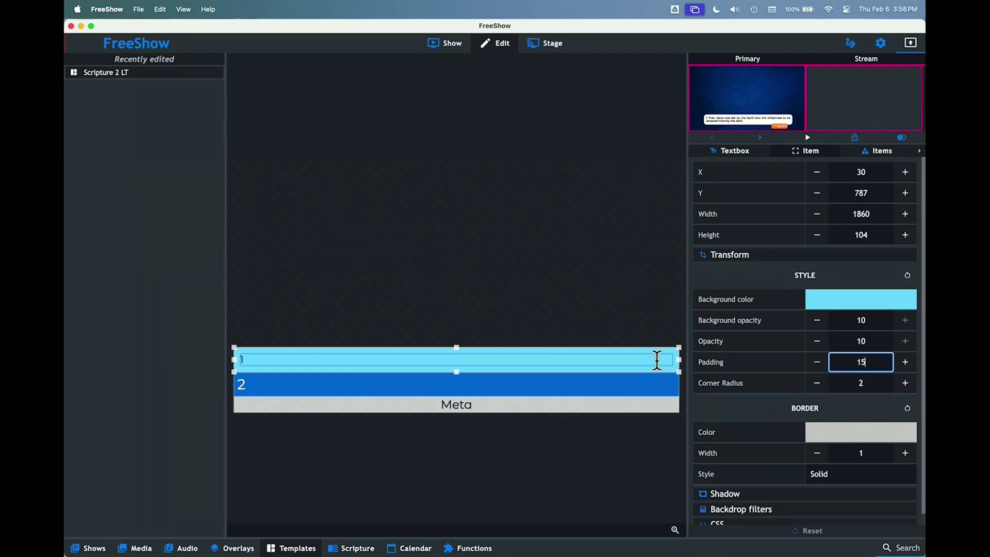
{"action": "key", "text": "Return"}
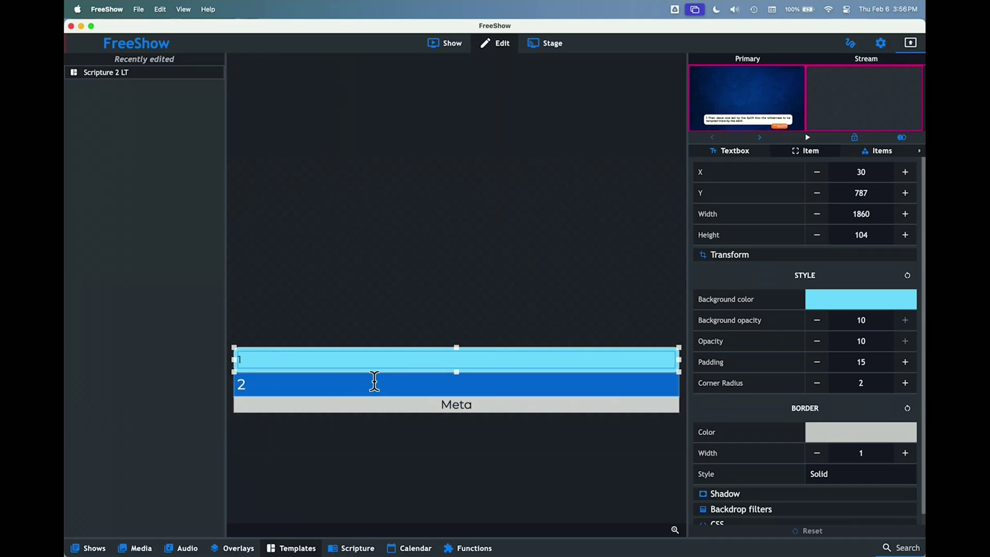
Set the top box's border width to 0 and its shadow offsets and blur to 0
{"action": "scroll", "coordinate": [716, 419], "scroll_direction": "down", "scroll_amount": 1}
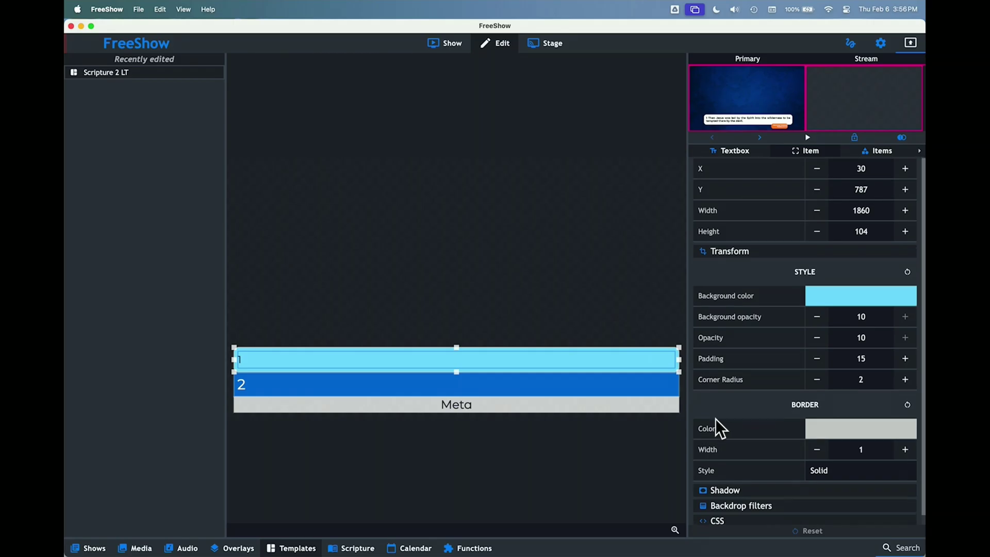
{"action": "scroll", "coordinate": [715, 419], "scroll_direction": "down", "scroll_amount": 1}
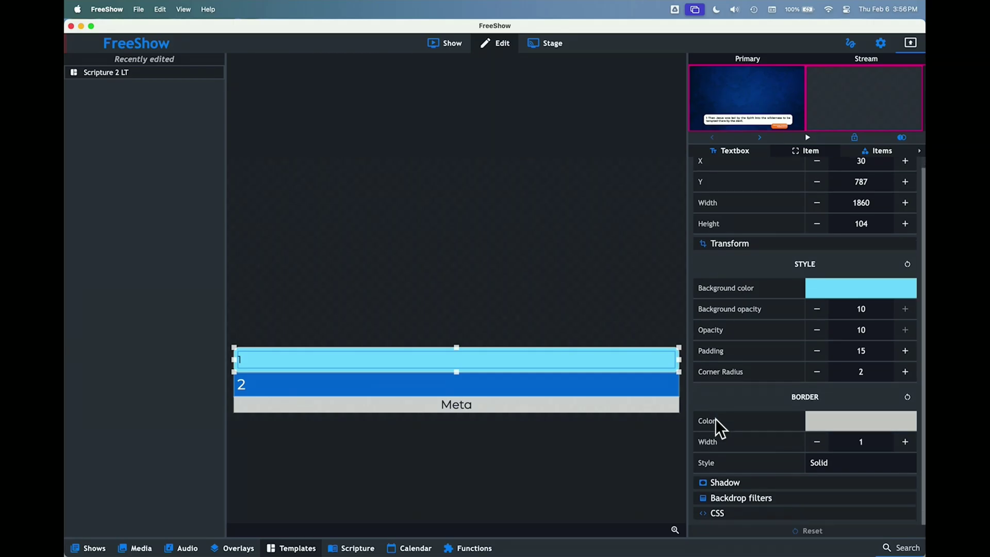
{"action": "left_click", "coordinate": [817, 443]}
{"action": "left_click", "coordinate": [747, 485]}
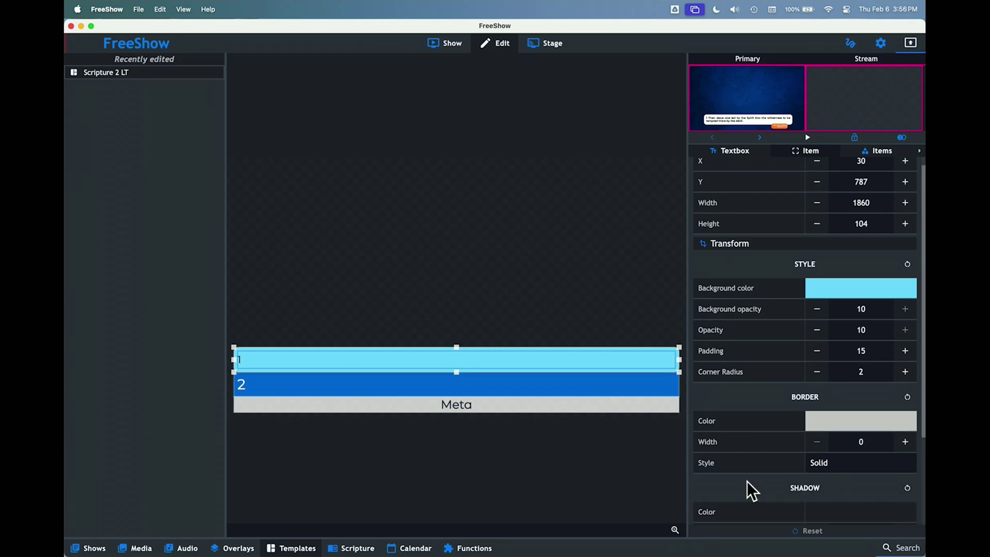
{"action": "scroll", "coordinate": [746, 485], "scroll_direction": "down", "scroll_amount": 3}
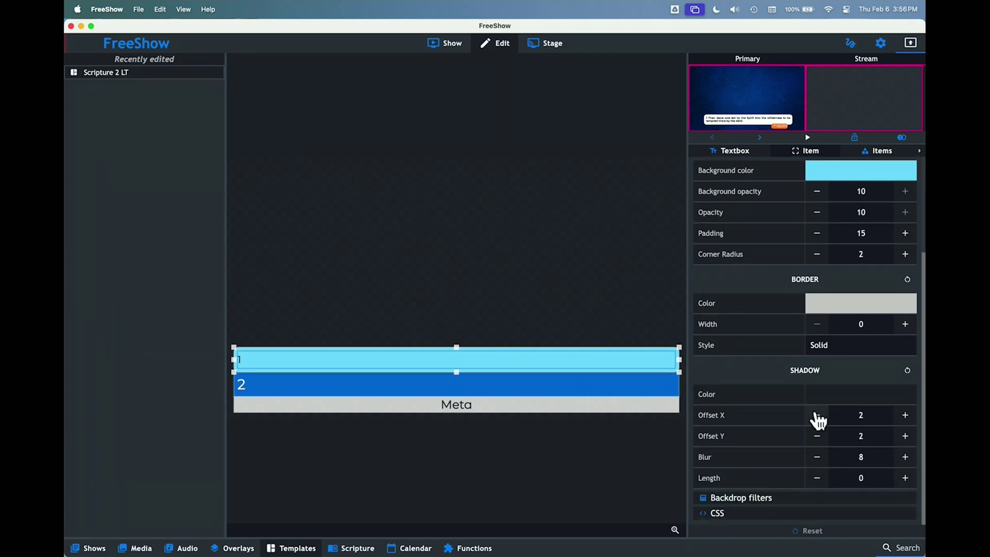
{"action": "left_click", "coordinate": [818, 436]}
{"action": "left_click", "coordinate": [904, 438]}
{"action": "left_click", "coordinate": [865, 458]}
{"action": "key", "text": "Return"}
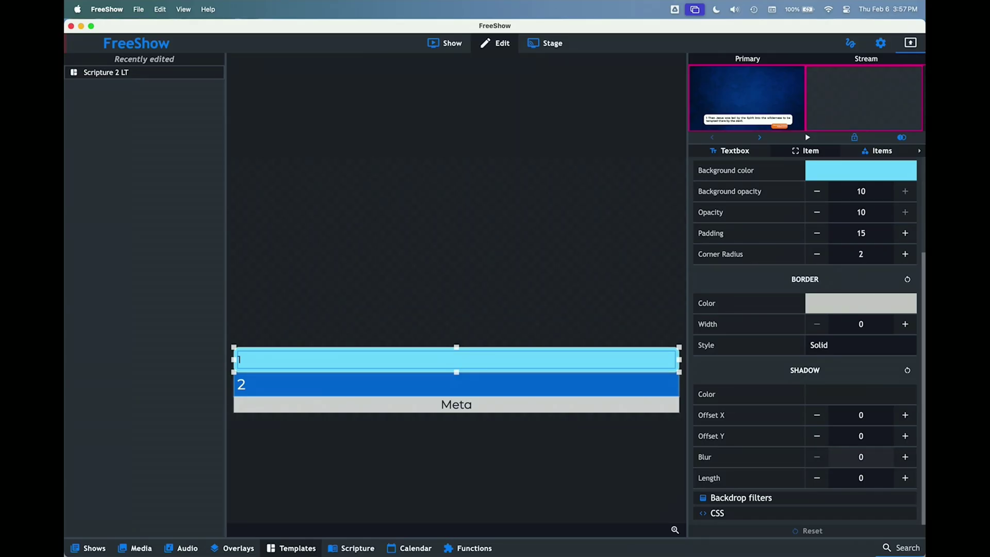
Set the top text box's corner radius to 0 for square corners
{"action": "left_click", "coordinate": [587, 324]}
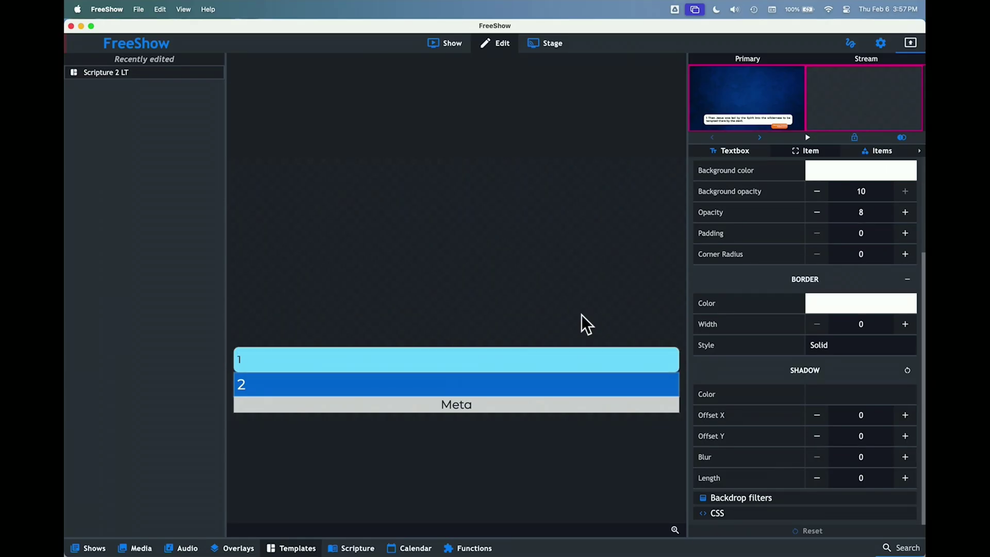
{"action": "left_click", "coordinate": [584, 355]}
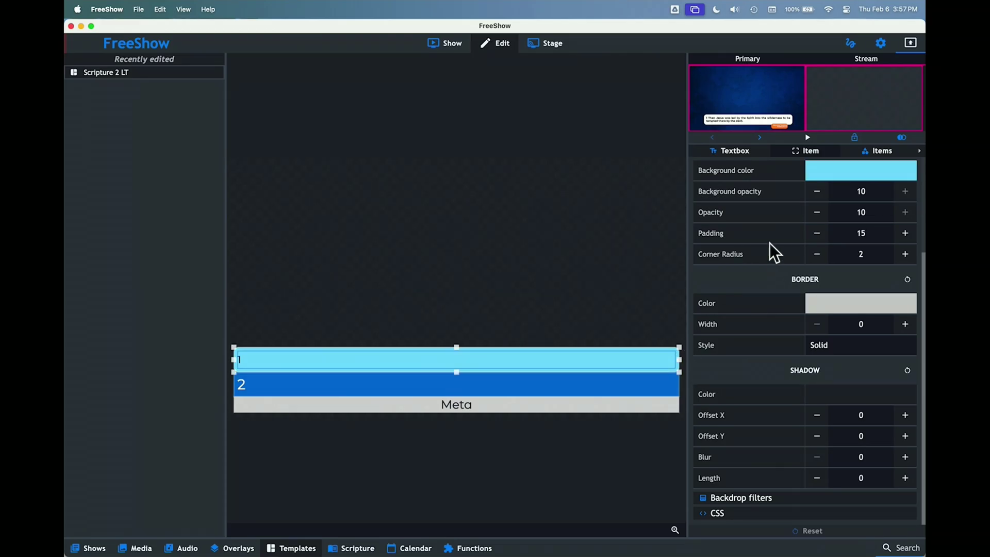
{"action": "left_click", "coordinate": [815, 256]}
{"action": "left_click", "coordinate": [816, 255]}
{"action": "left_click", "coordinate": [616, 316]}
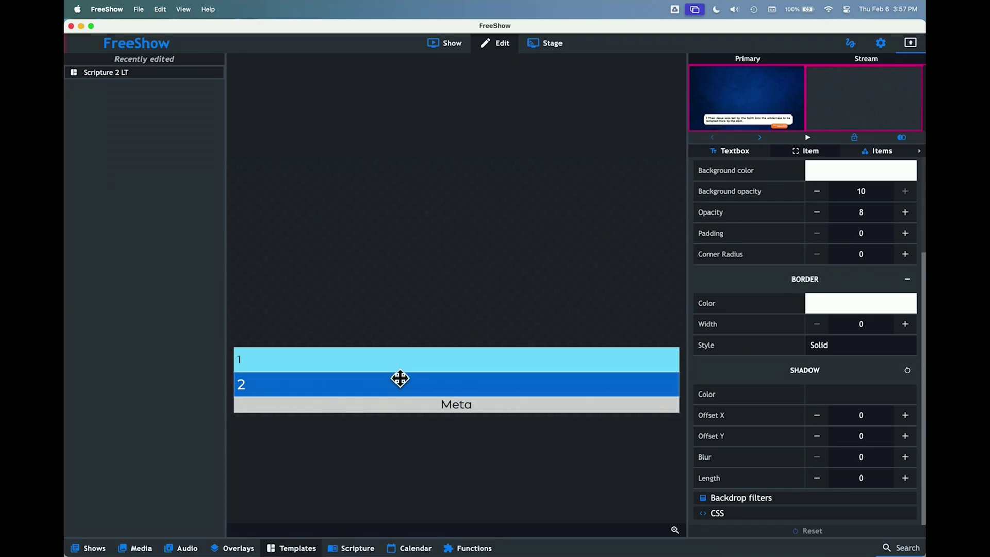
Narrow the Meta, 2 and 1 boxes and line them up into a centred stack
{"action": "left_click", "coordinate": [336, 403]}
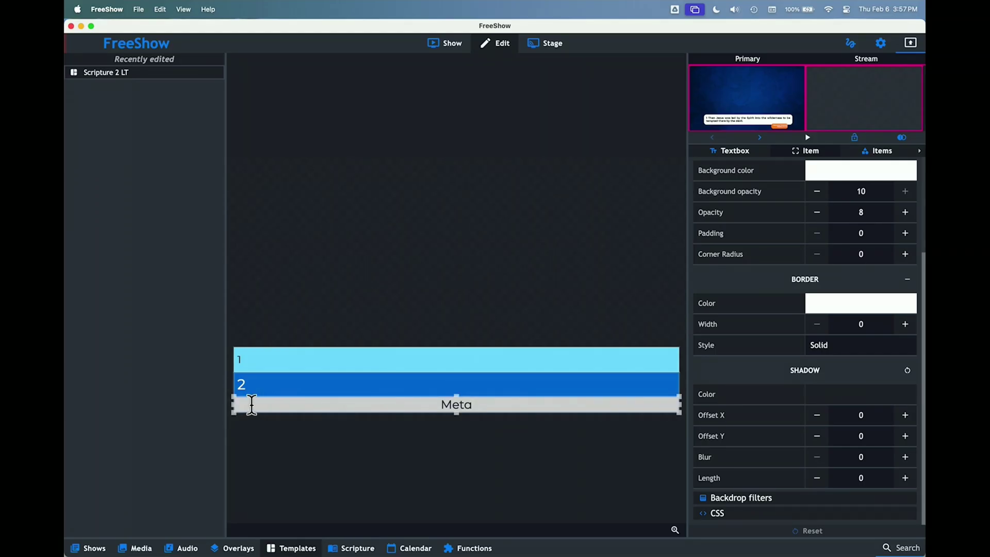
{"action": "left_click_drag", "start_coordinate": [234, 412], "coordinate": [395, 416]}
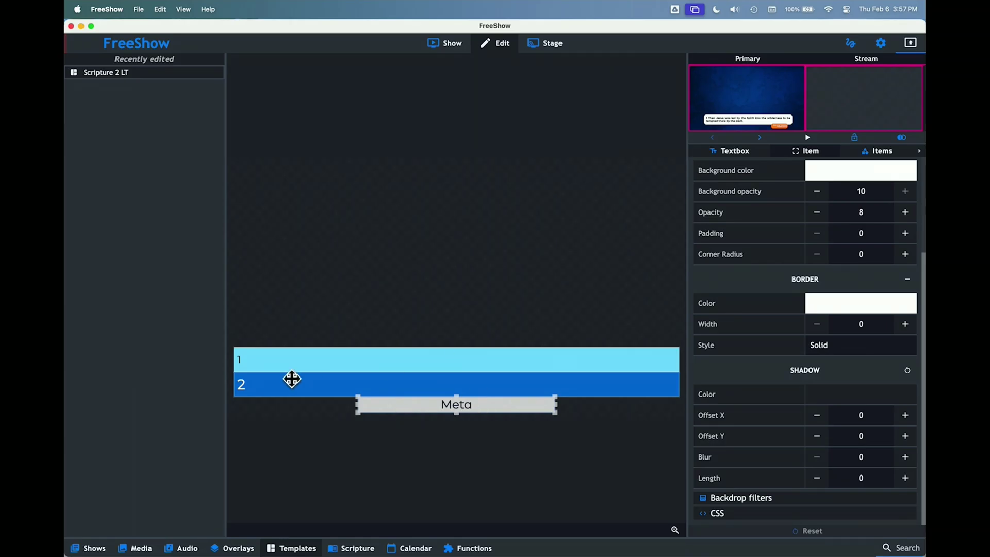
{"action": "left_click_drag", "start_coordinate": [232, 384], "coordinate": [342, 382]}
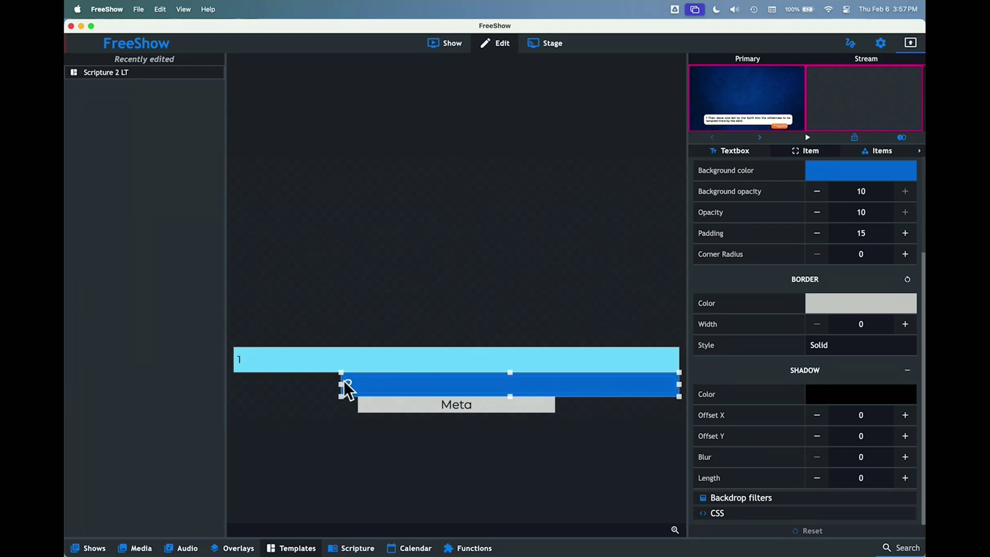
{"action": "left_click_drag", "start_coordinate": [340, 380], "coordinate": [289, 381]}
{"action": "left_click_drag", "start_coordinate": [232, 358], "coordinate": [286, 359]}
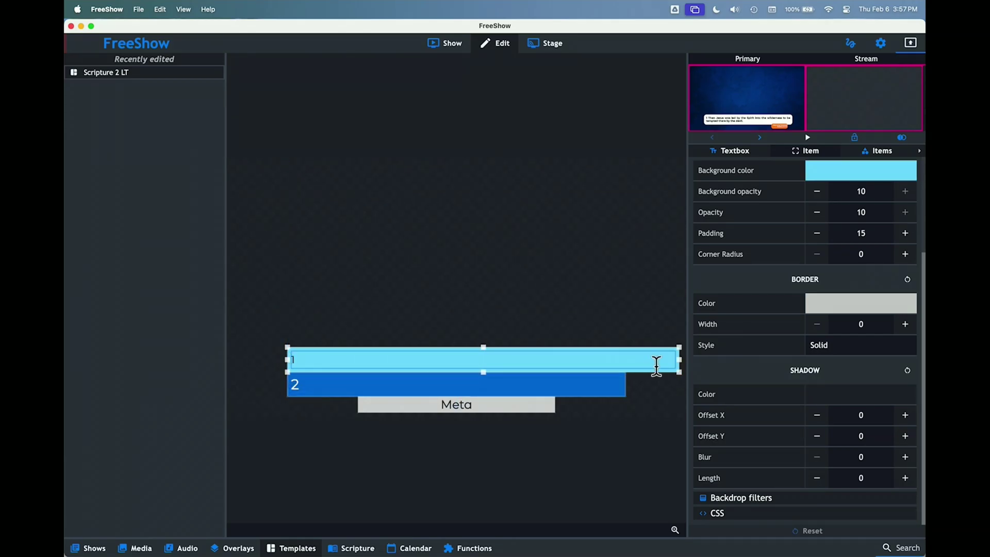
{"action": "left_click_drag", "start_coordinate": [679, 359], "coordinate": [632, 359]}
{"action": "left_click", "coordinate": [604, 310]}
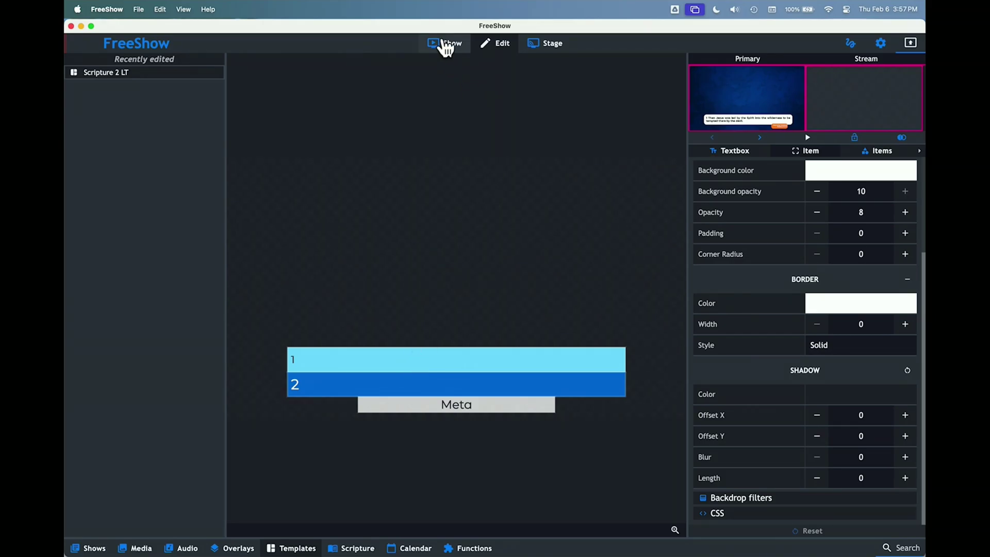
In the scripture browser, set the THBISS + ASV scripture template to Scripture 2 LT
{"action": "left_click", "coordinate": [447, 46]}
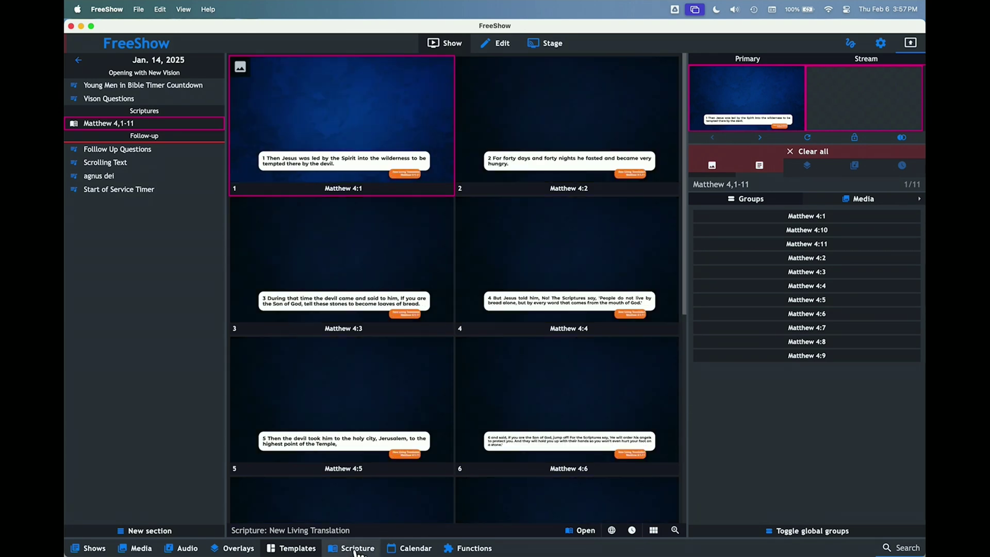
{"action": "left_click", "coordinate": [356, 548]}
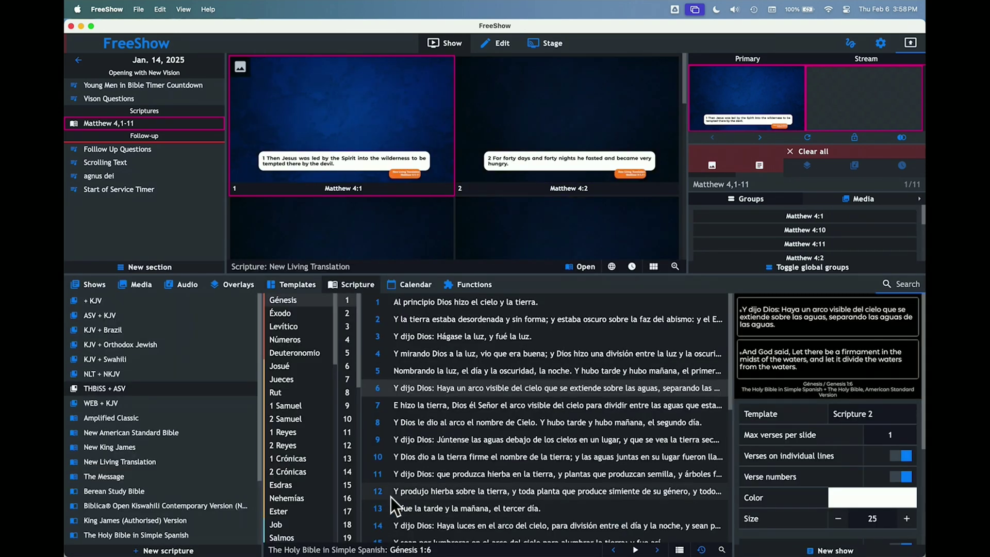
{"action": "left_click", "coordinate": [862, 413]}
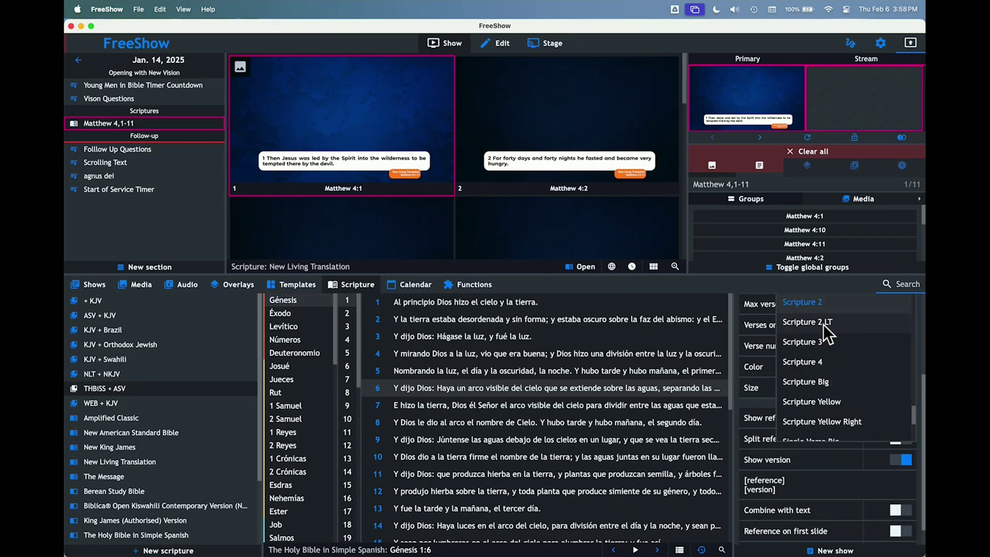
{"action": "left_click", "coordinate": [828, 324]}
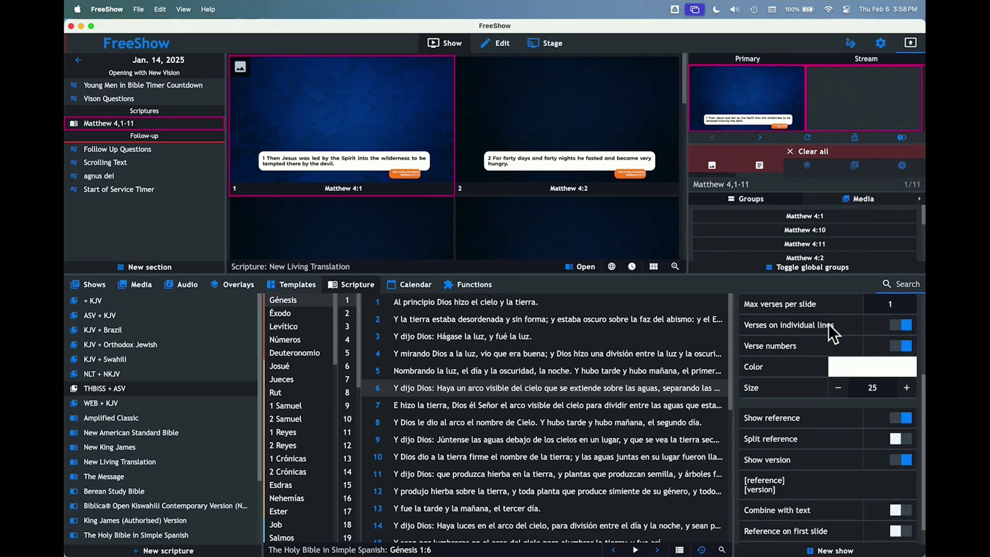
{"action": "scroll", "coordinate": [832, 363], "scroll_direction": "up", "scroll_amount": 1}
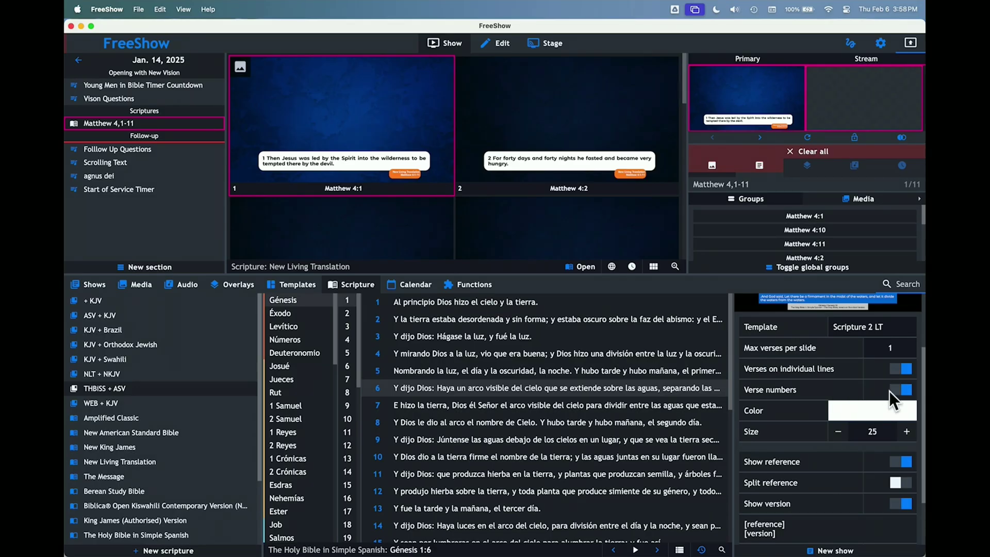
{"action": "scroll", "coordinate": [806, 476], "scroll_direction": "down", "scroll_amount": 1}
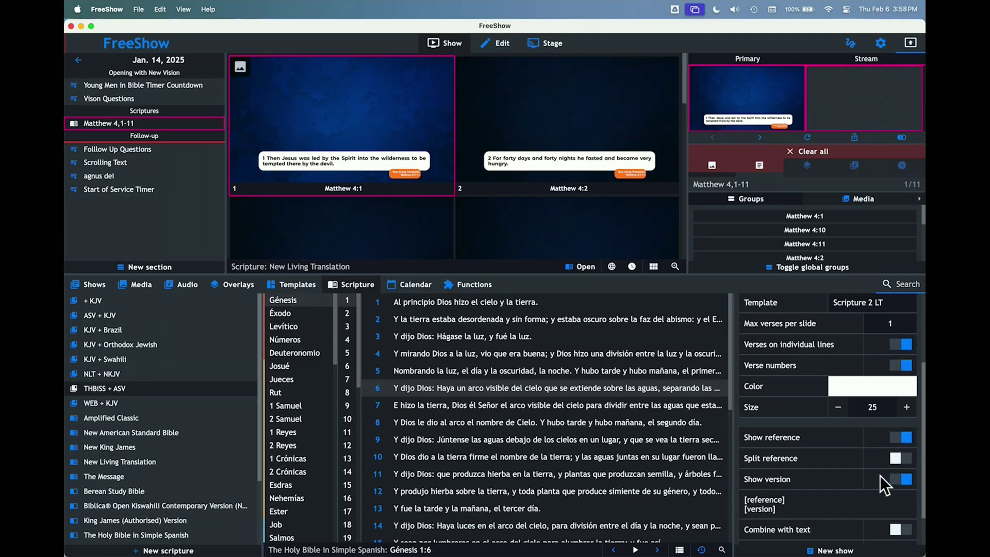
Send Génesis 1:7 to the output and review the lower third at full size
{"action": "left_click", "coordinate": [452, 408]}
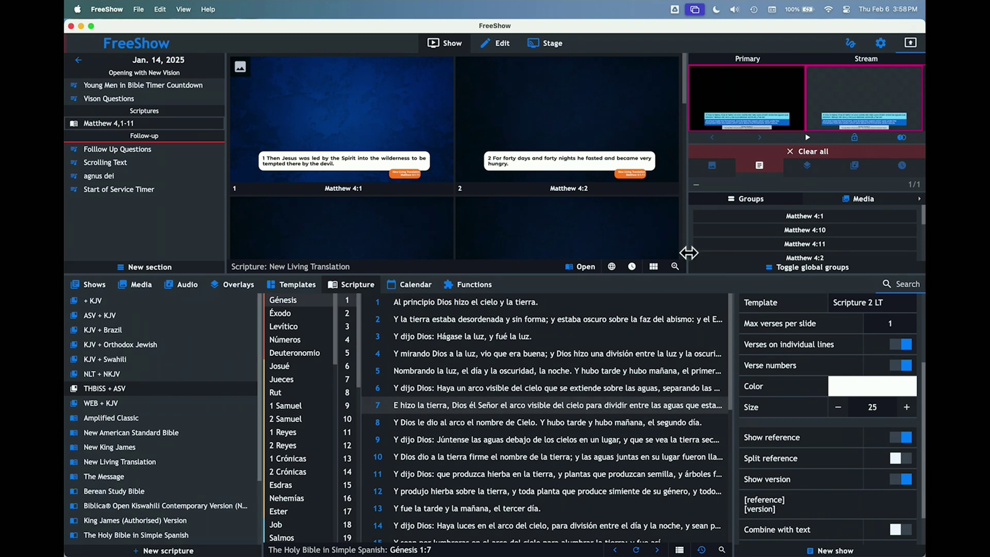
{"action": "left_click", "coordinate": [765, 91]}
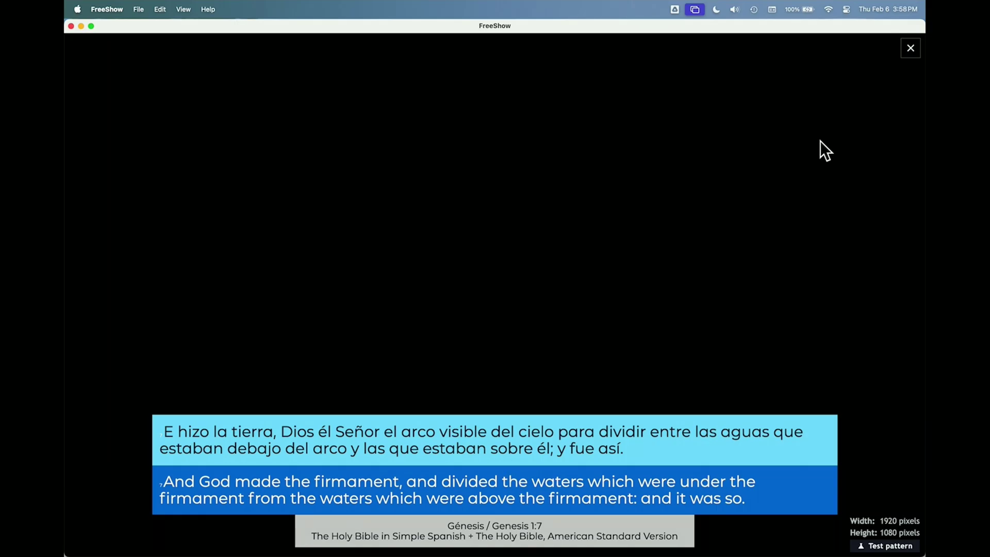
{"action": "left_click", "coordinate": [908, 51]}
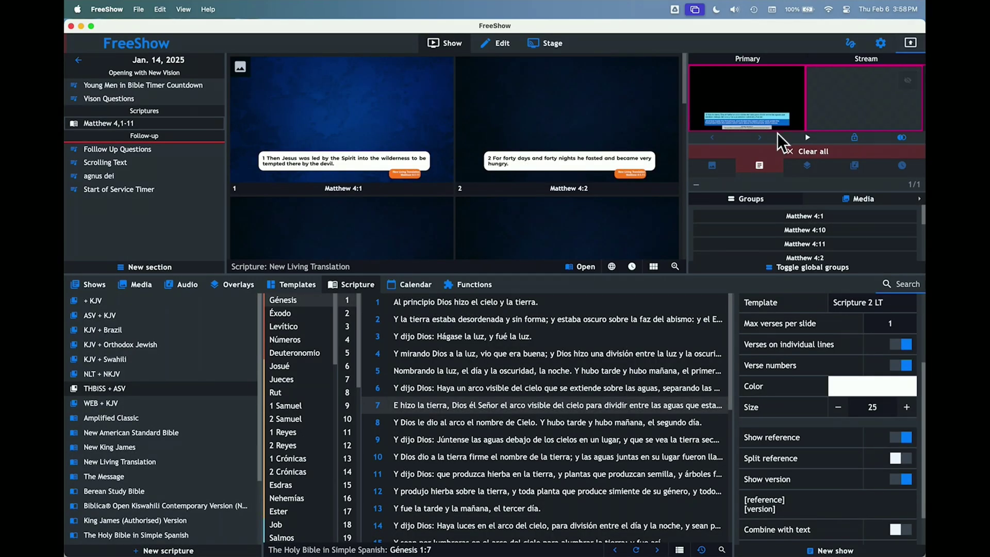
Apply the Scripture 2 LT template to the show's slides
{"action": "left_click", "coordinate": [306, 287]}
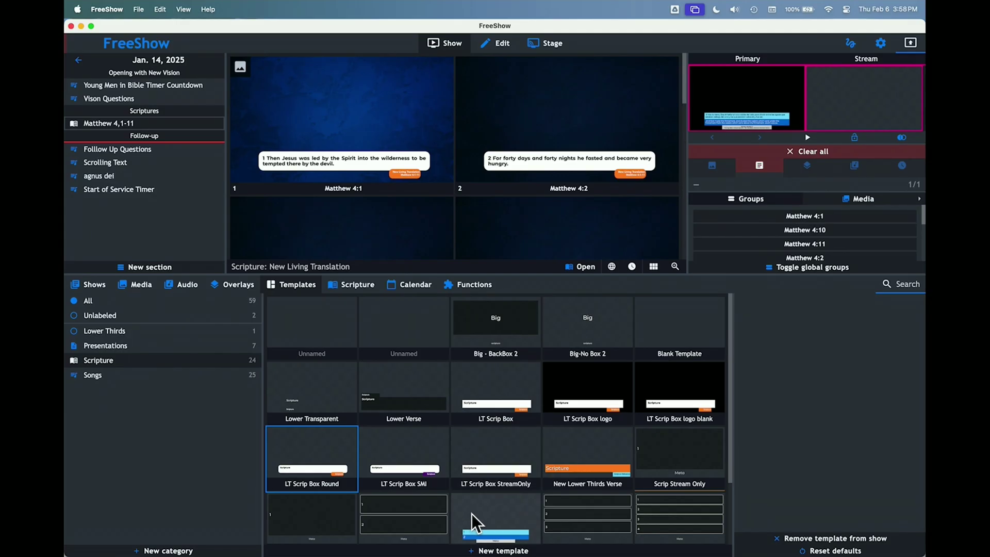
{"action": "left_click", "coordinate": [472, 509]}
{"action": "scroll", "coordinate": [471, 503], "scroll_direction": "down", "scroll_amount": 3}
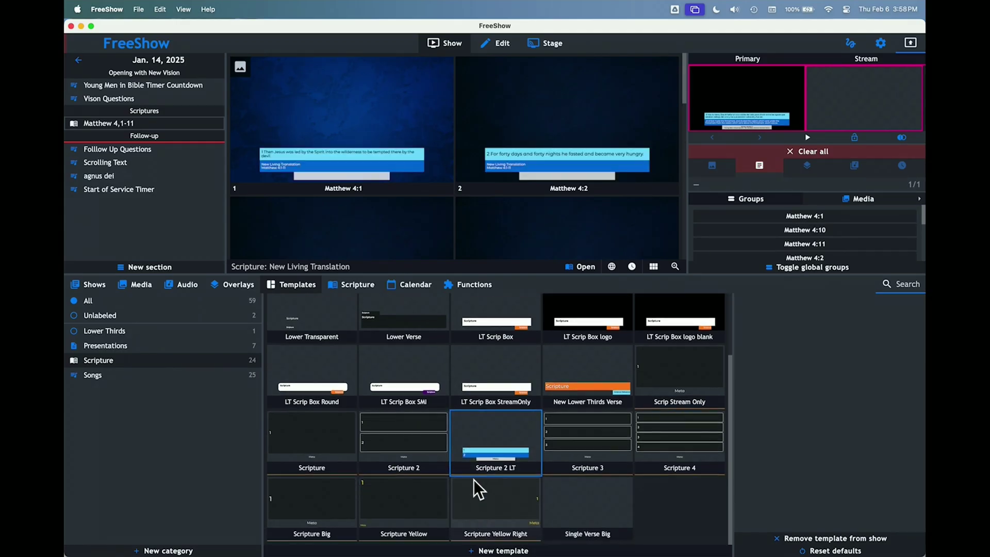
Edit Scripture 2 LT: shorten box 2 from the top and reduce the Meta box height to 55
{"action": "right_click", "coordinate": [479, 431]}
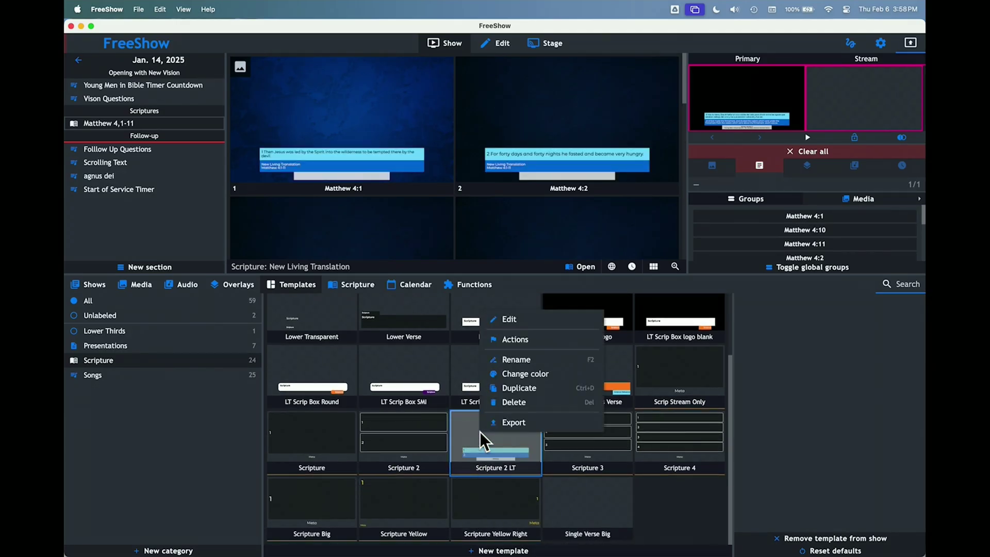
{"action": "left_click", "coordinate": [513, 323]}
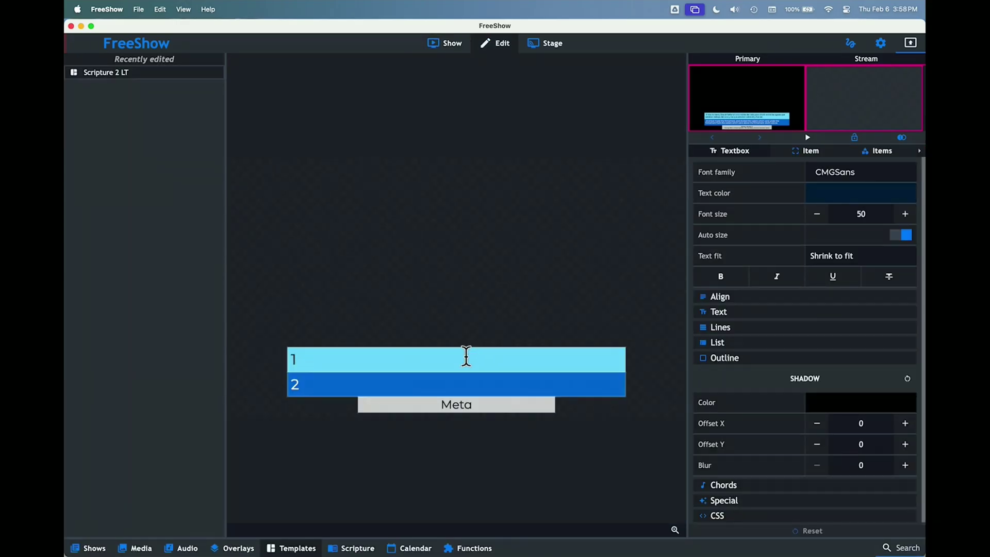
{"action": "left_click", "coordinate": [450, 380]}
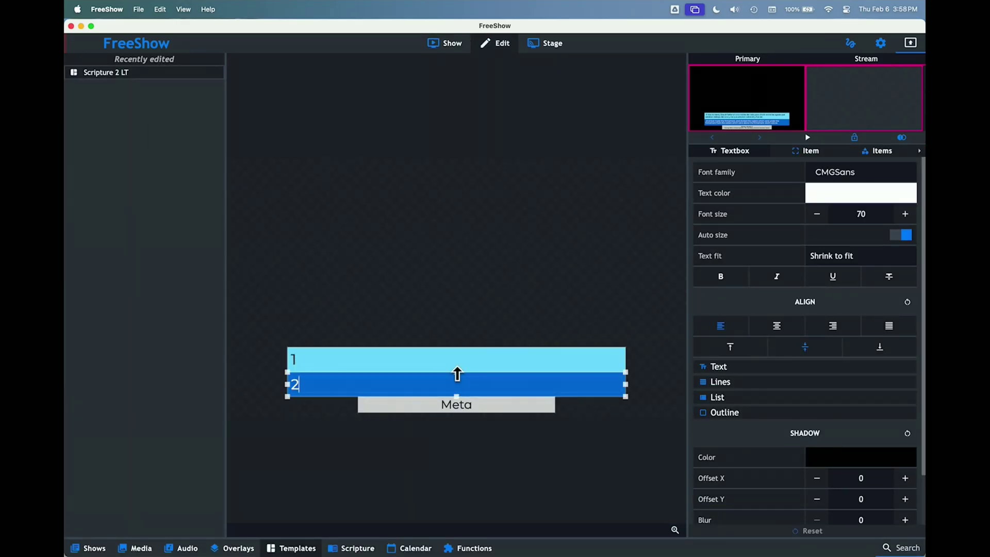
{"action": "left_click", "coordinate": [457, 373]}
{"action": "left_click_drag", "start_coordinate": [457, 373], "coordinate": [456, 378]}
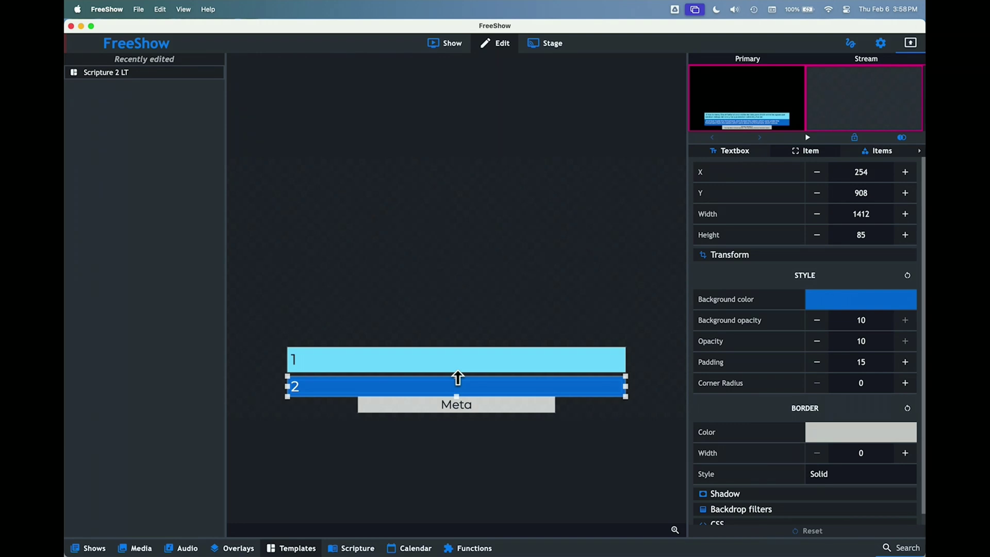
{"action": "left_click", "coordinate": [464, 408]}
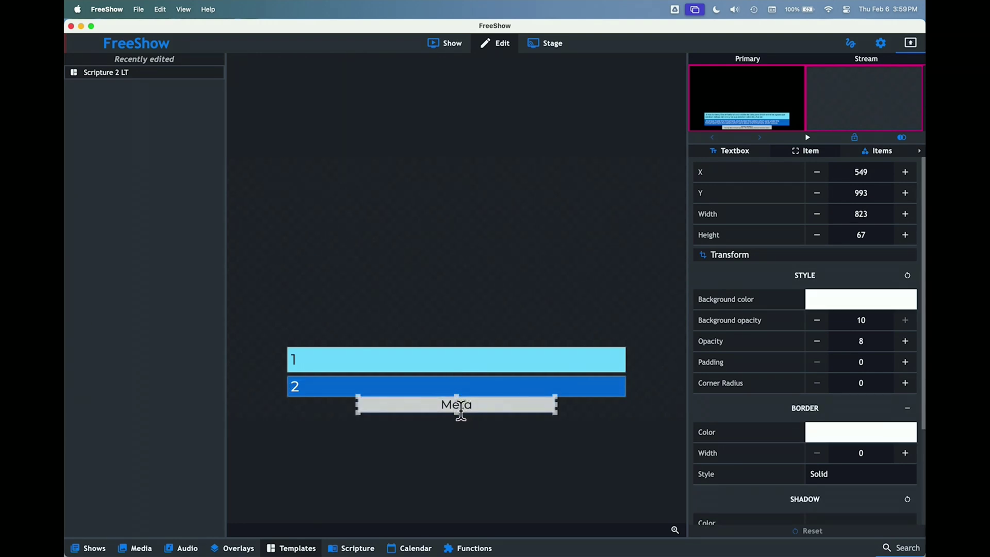
{"action": "left_click_drag", "start_coordinate": [458, 416], "coordinate": [457, 409]}
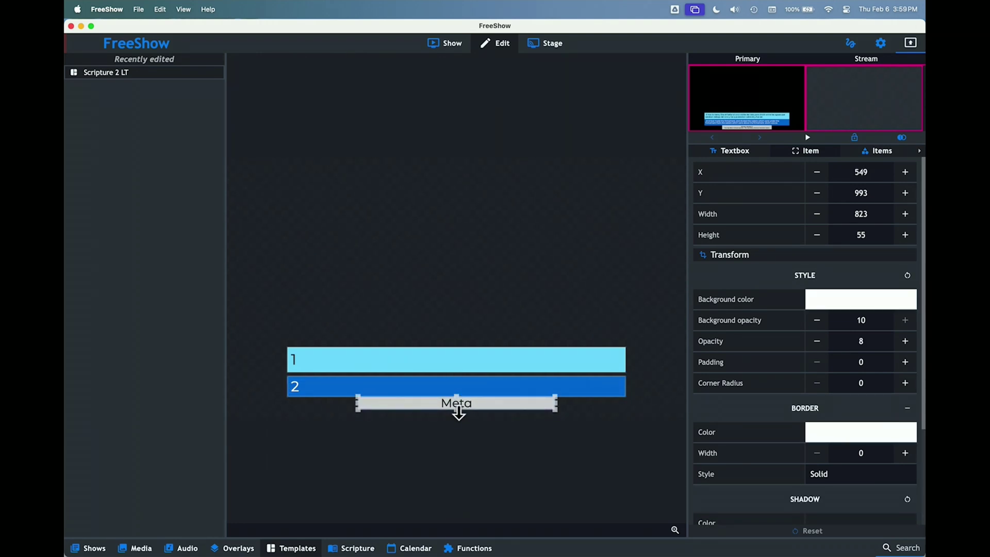
Shorten text box 1 and move it down onto box 2, then return to the show
{"action": "left_click", "coordinate": [453, 355]}
{"action": "left_click", "coordinate": [456, 347]}
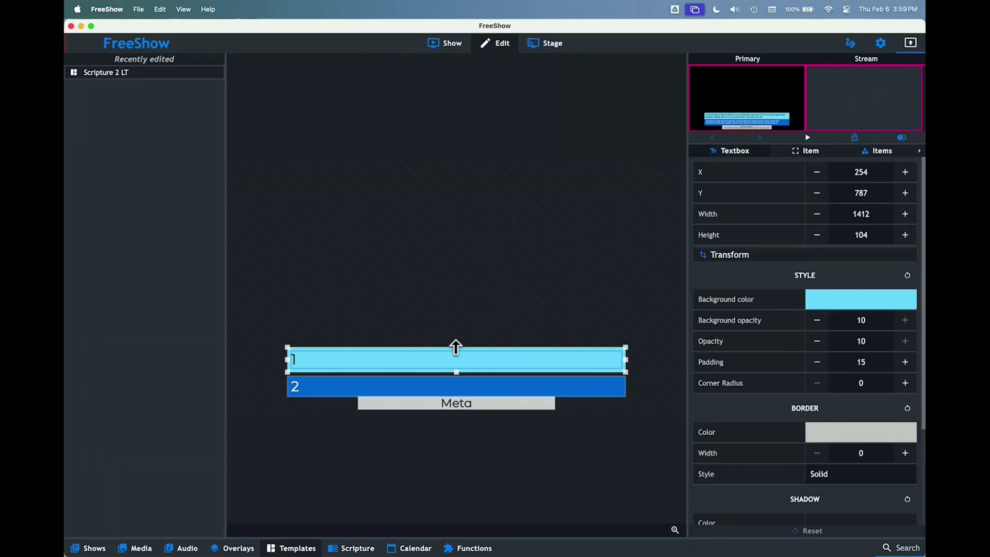
{"action": "left_click_drag", "start_coordinate": [456, 347], "coordinate": [456, 351]}
{"action": "left_click", "coordinate": [435, 352]}
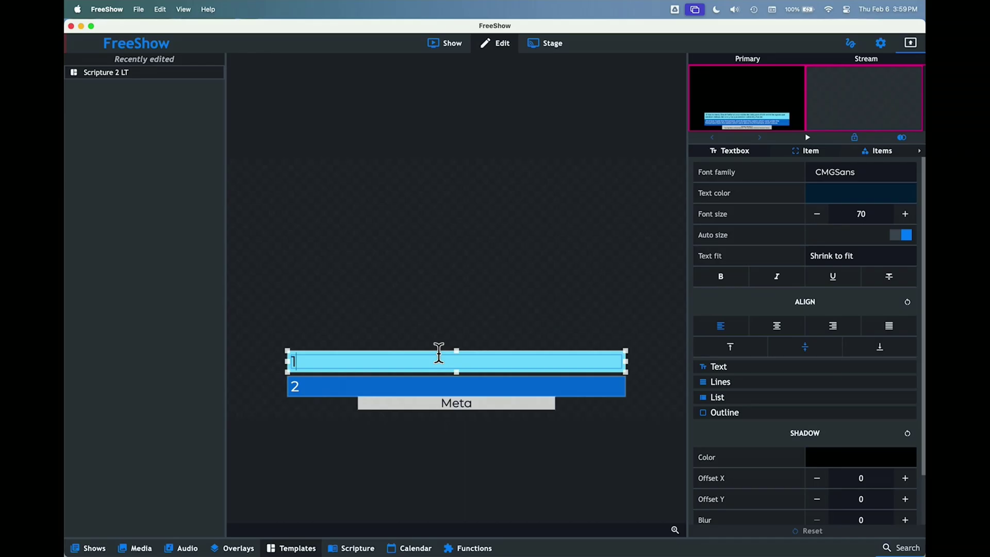
{"action": "left_click_drag", "start_coordinate": [434, 351], "coordinate": [435, 355]}
{"action": "left_click", "coordinate": [434, 317]}
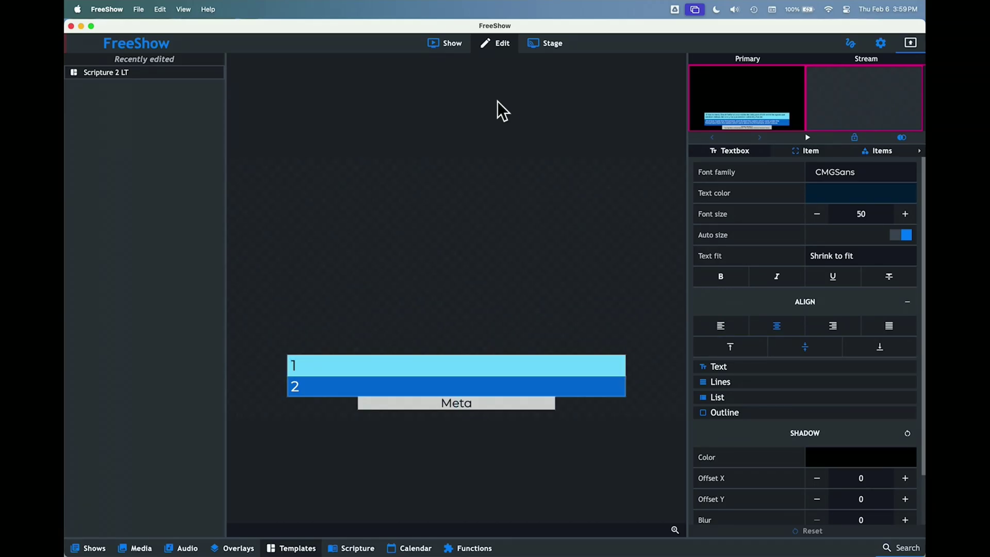
{"action": "left_click", "coordinate": [447, 46]}
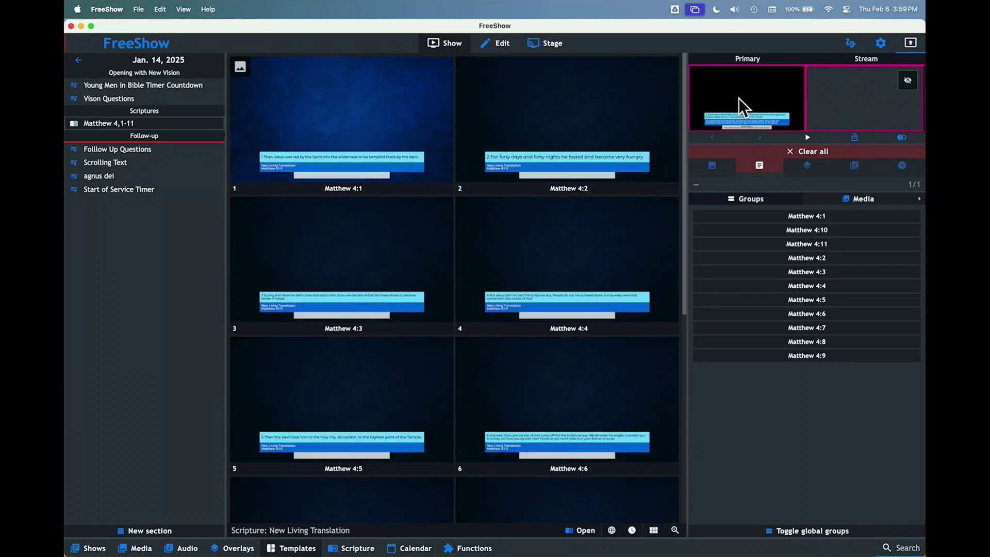
Send Génesis 1:8 from THBISS + ASV live and check the tightened lower third full-size
{"action": "left_click", "coordinate": [350, 548]}
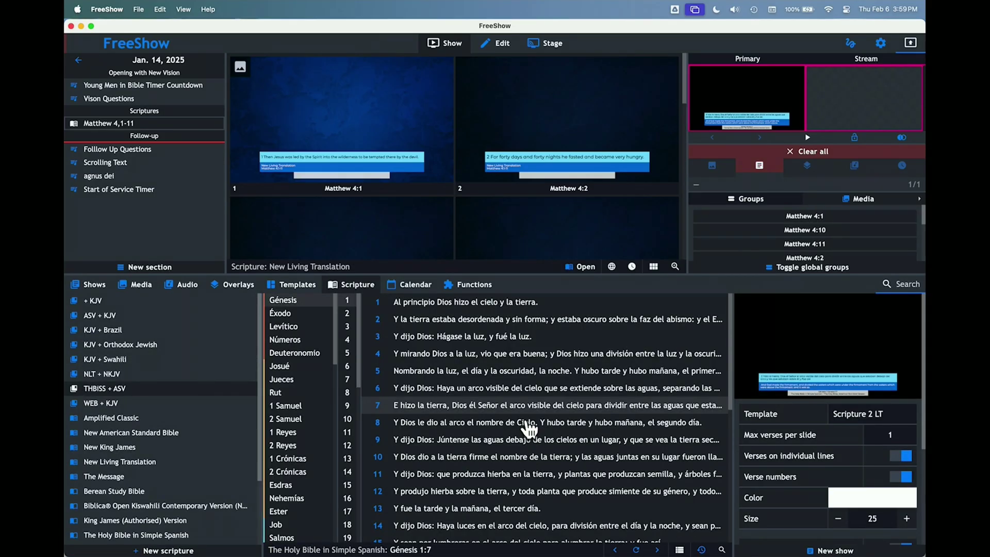
{"action": "double_click", "coordinate": [528, 428]}
{"action": "double_click", "coordinate": [756, 117]}
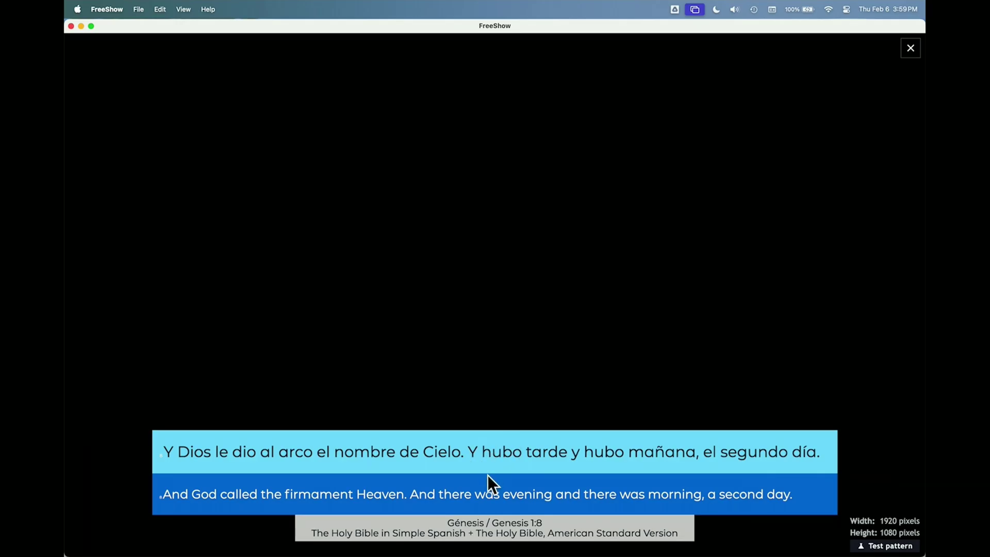
{"action": "left_click", "coordinate": [906, 54]}
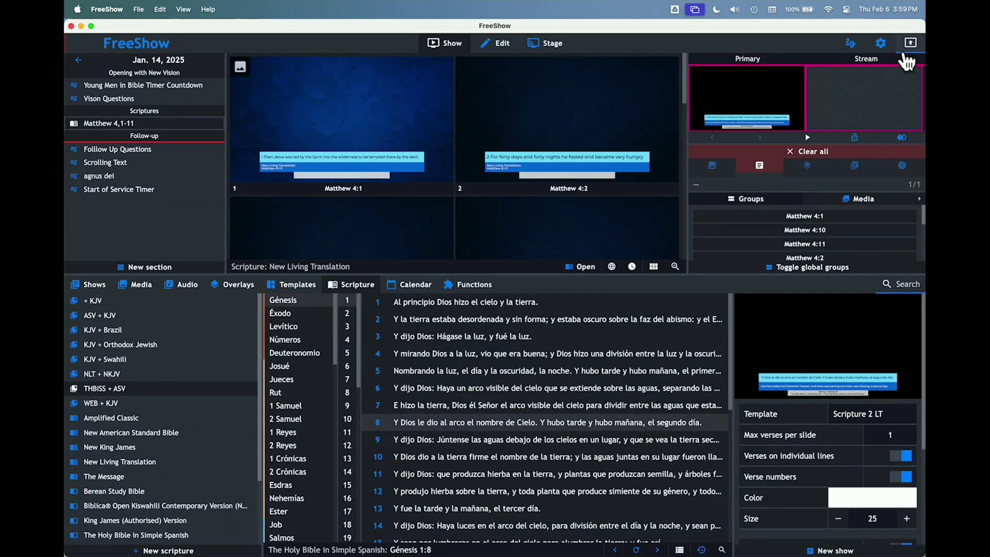
Set the FaceTime HD Camera feed as the primary output background and view it full-size
{"action": "left_click", "coordinate": [133, 284]}
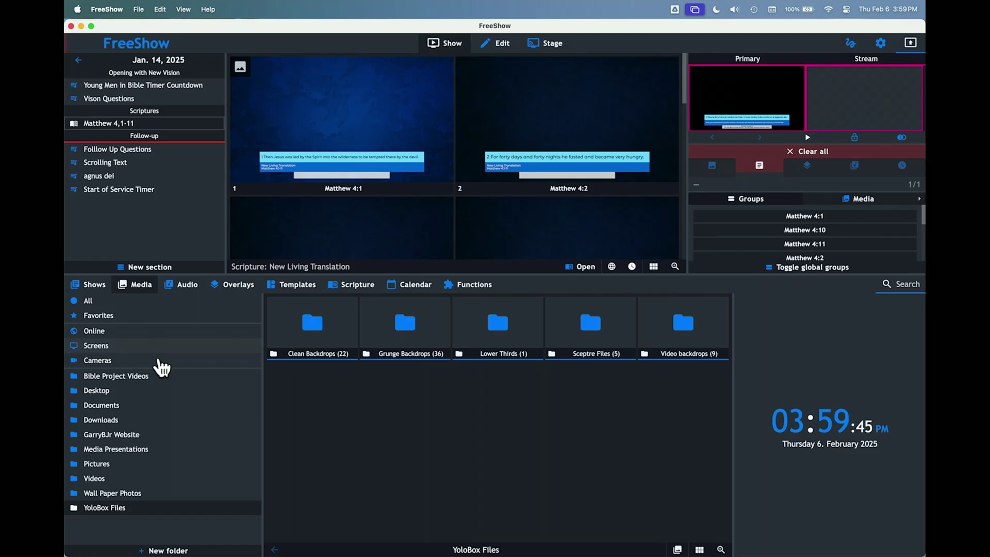
{"action": "left_click", "coordinate": [109, 357]}
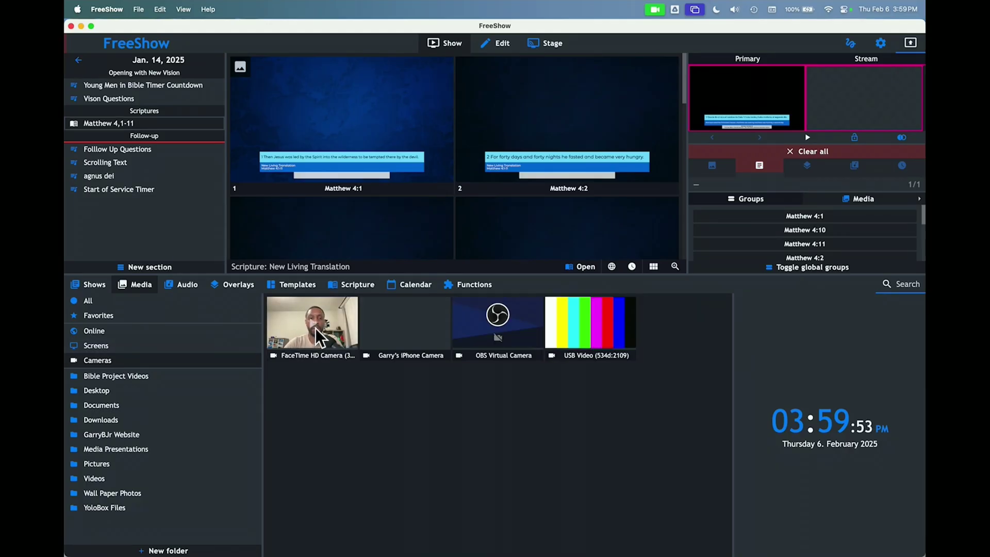
{"action": "left_click", "coordinate": [319, 327]}
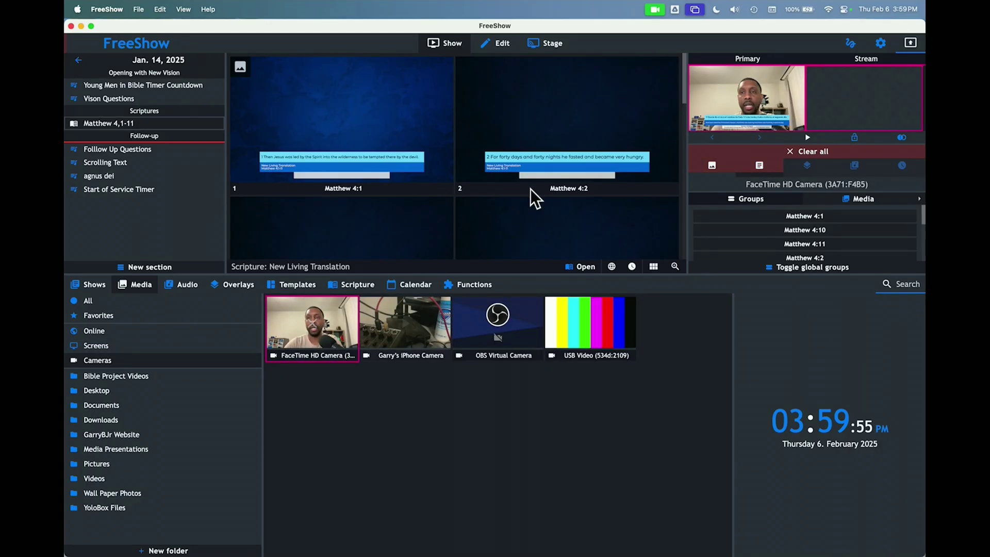
{"action": "left_click", "coordinate": [740, 99]}
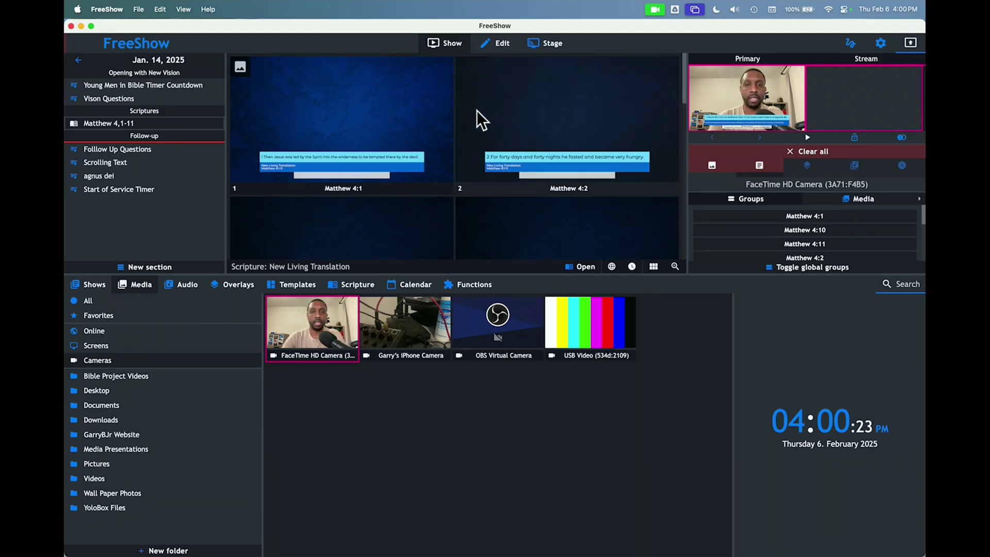
Send Matthew 4:1 live over the blue background and review the output at full size
{"action": "left_click", "coordinate": [400, 125]}
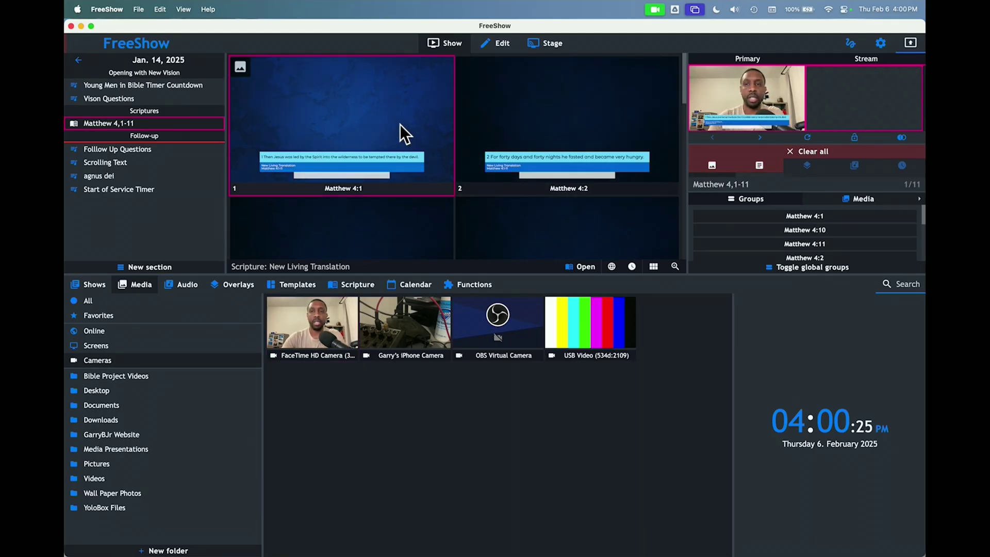
{"action": "double_click", "coordinate": [734, 95]}
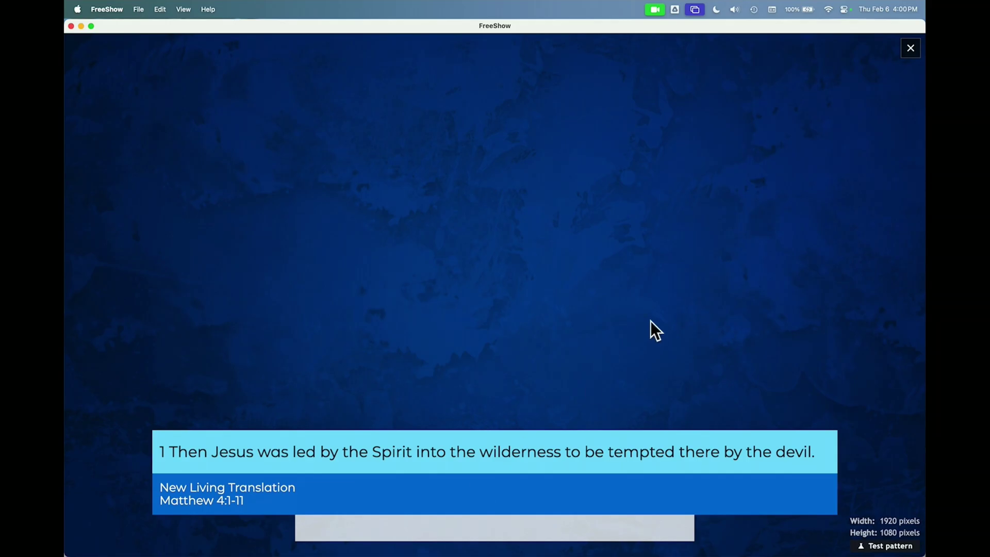
{"action": "key", "text": "Escape"}
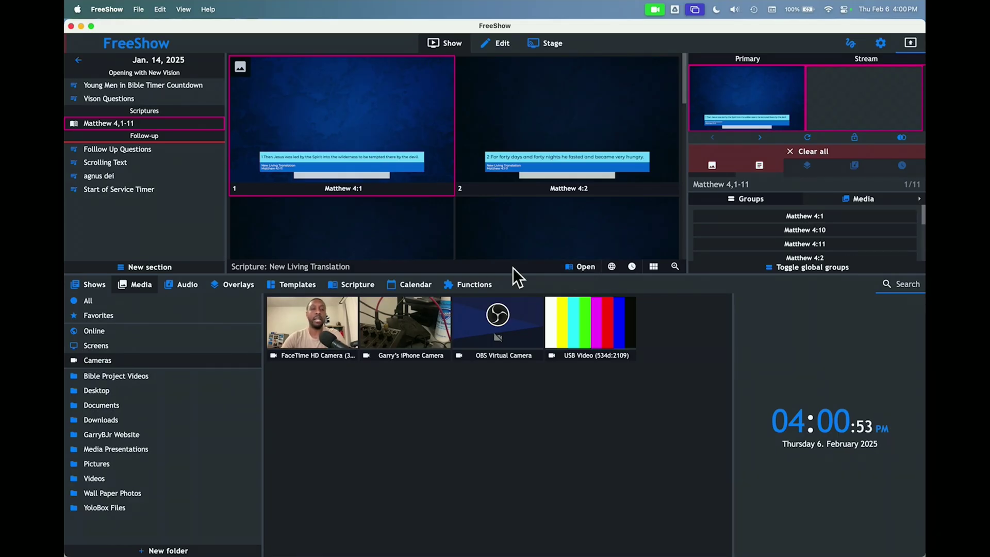
Send Genesis 1:9 from the KJV + Swahili pairing live to the outputs
{"action": "left_click", "coordinate": [359, 284]}
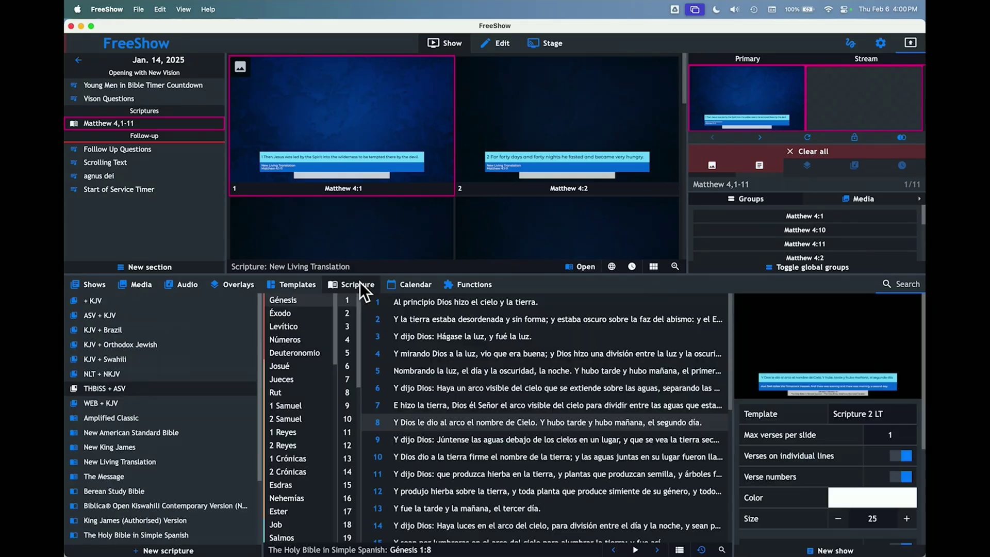
{"action": "left_click", "coordinate": [106, 359]}
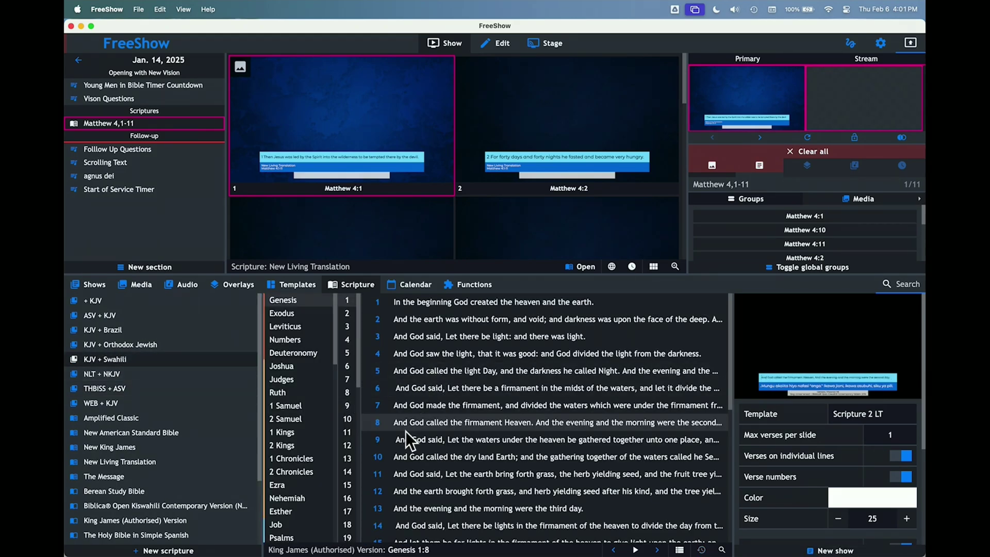
{"action": "double_click", "coordinate": [407, 437]}
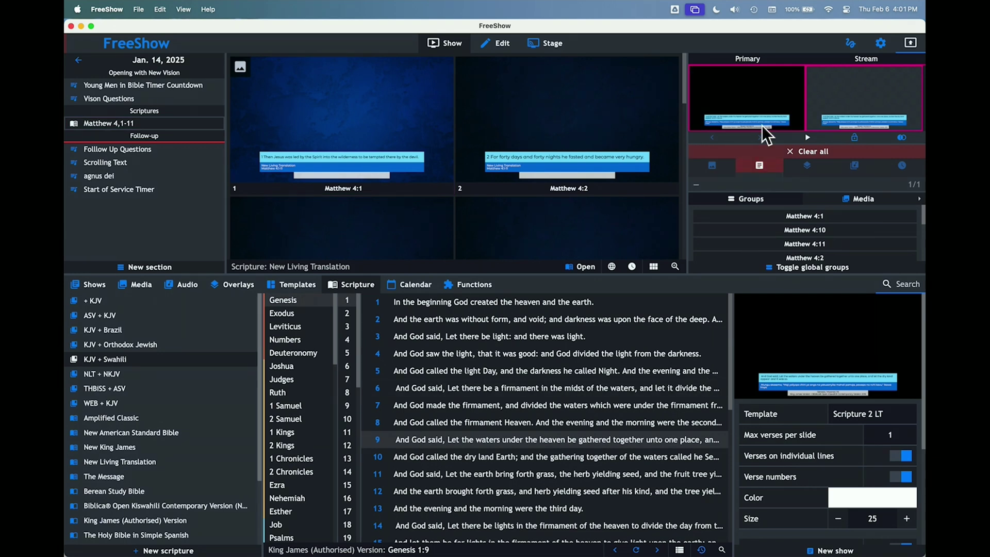
Inspect the Primary and Stream outputs full-size, closing each preview afterwards
{"action": "left_click", "coordinate": [760, 110]}
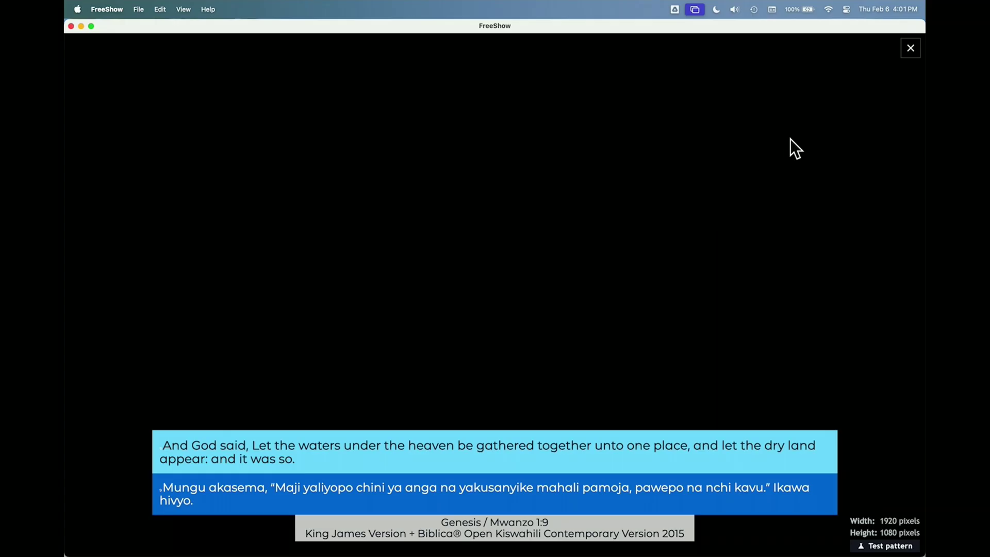
{"action": "key", "text": "Escape"}
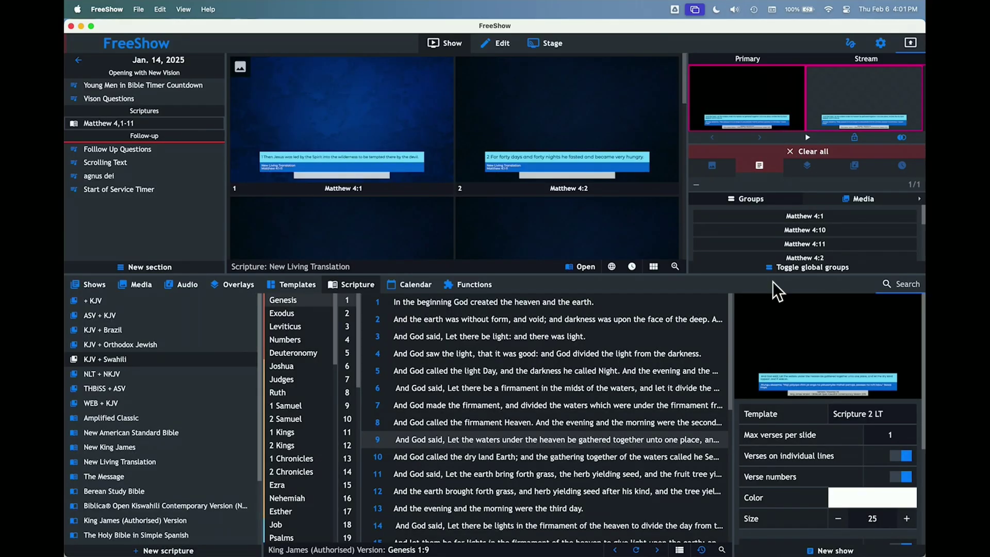
{"action": "left_click", "coordinate": [856, 97]}
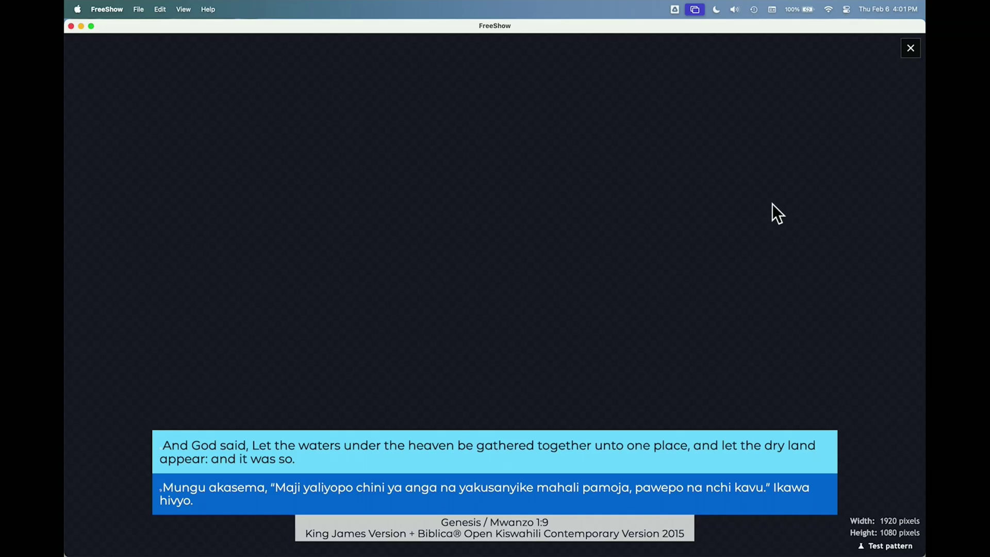
{"action": "left_click", "coordinate": [907, 51]}
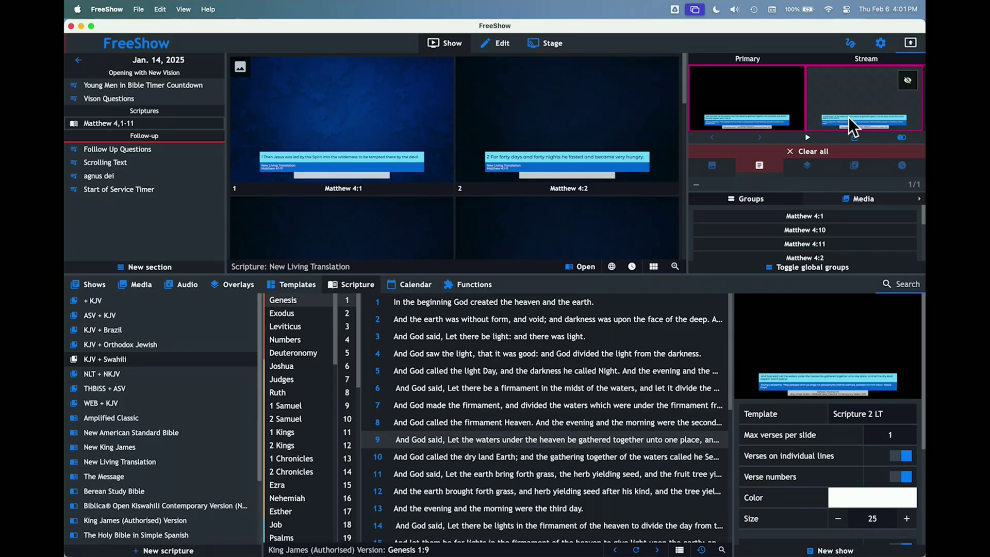
Open the Outputs settings and show the Stream output's settings
{"action": "left_click", "coordinate": [881, 44]}
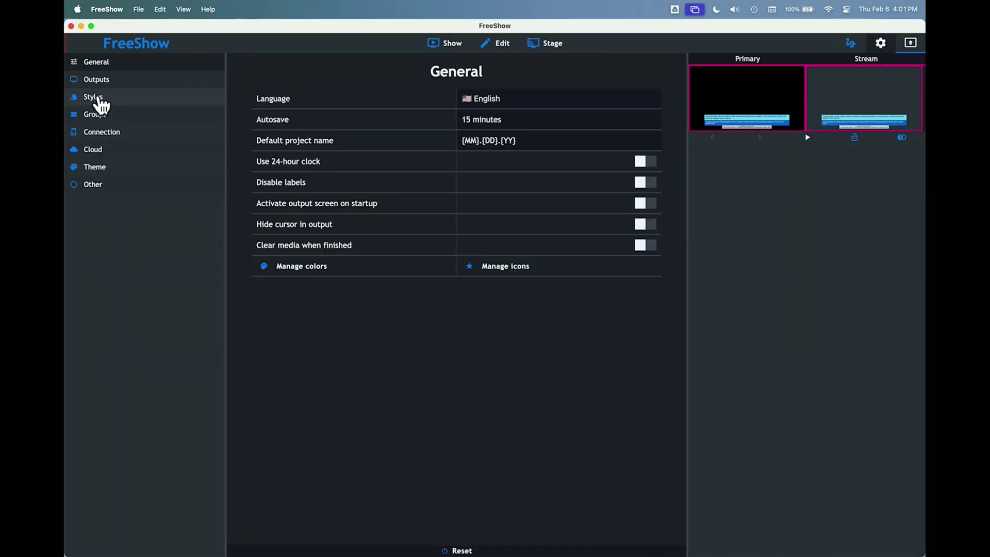
{"action": "left_click", "coordinate": [98, 81]}
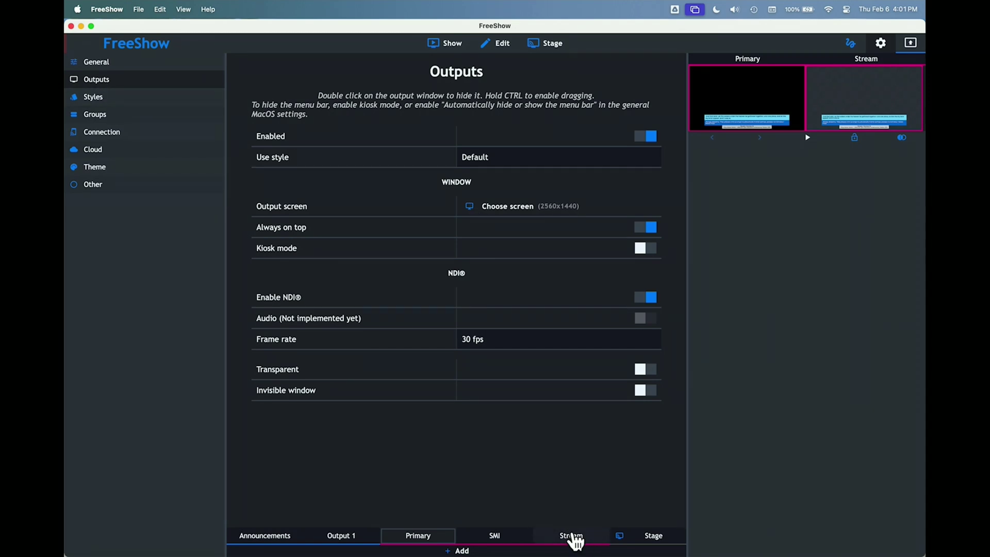
{"action": "left_click", "coordinate": [574, 536]}
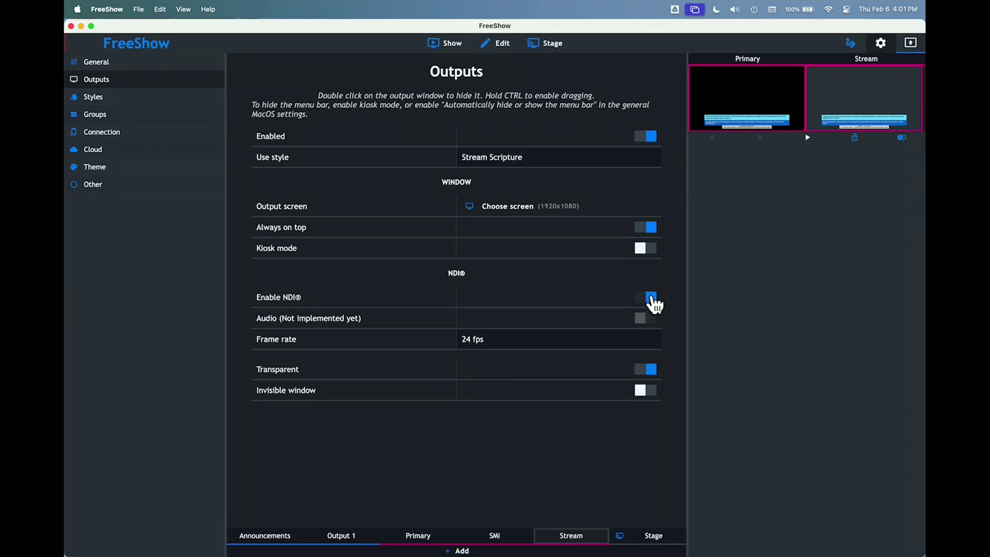
Check the Stream output full-size, then switch to the Styles settings page
{"action": "mouse_move", "coordinate": [850, 91]}
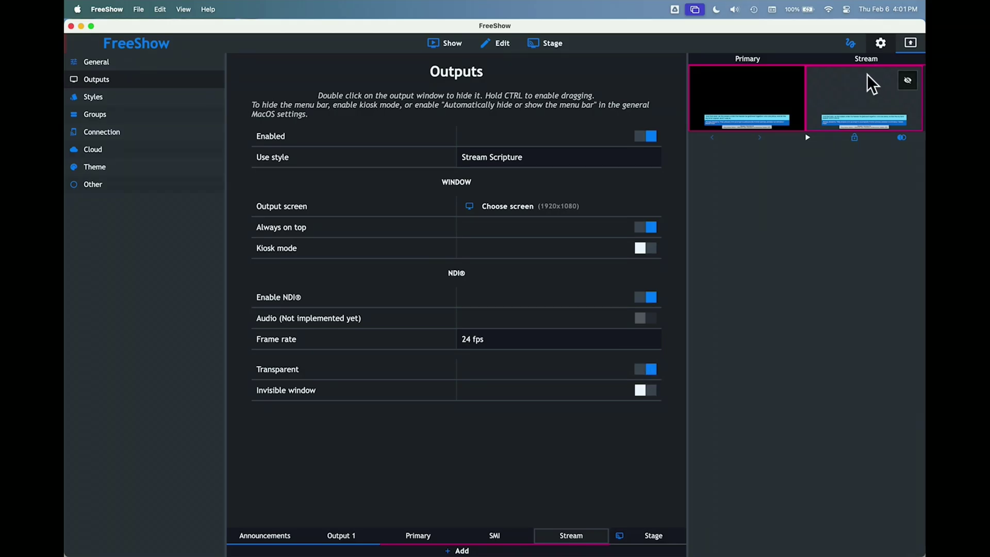
{"action": "double_click", "coordinate": [847, 93]}
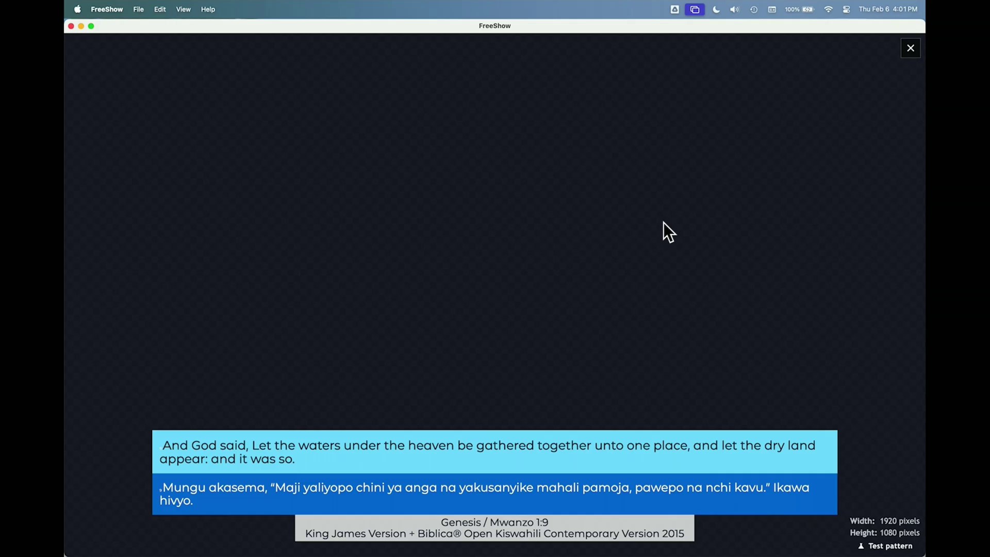
{"action": "left_click", "coordinate": [909, 49]}
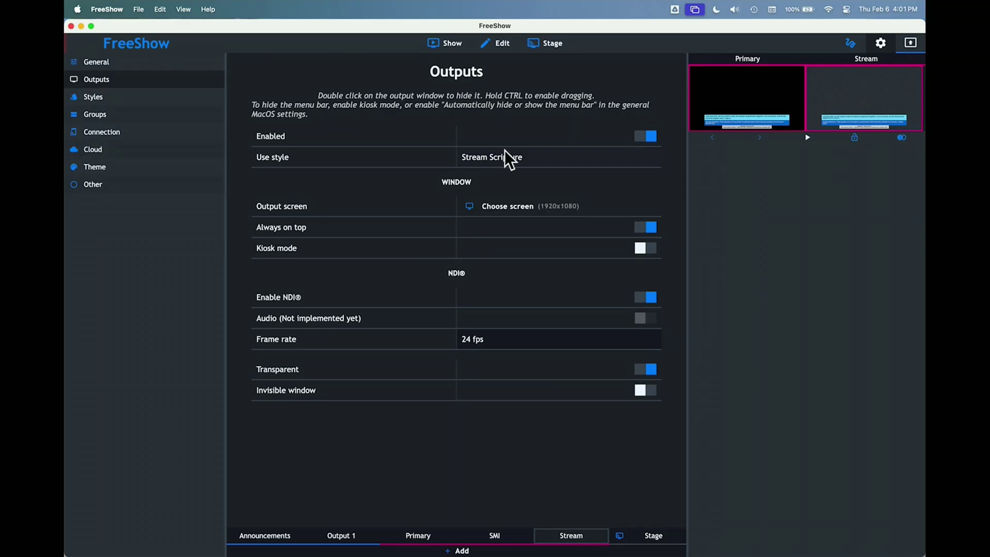
{"action": "left_click", "coordinate": [134, 100]}
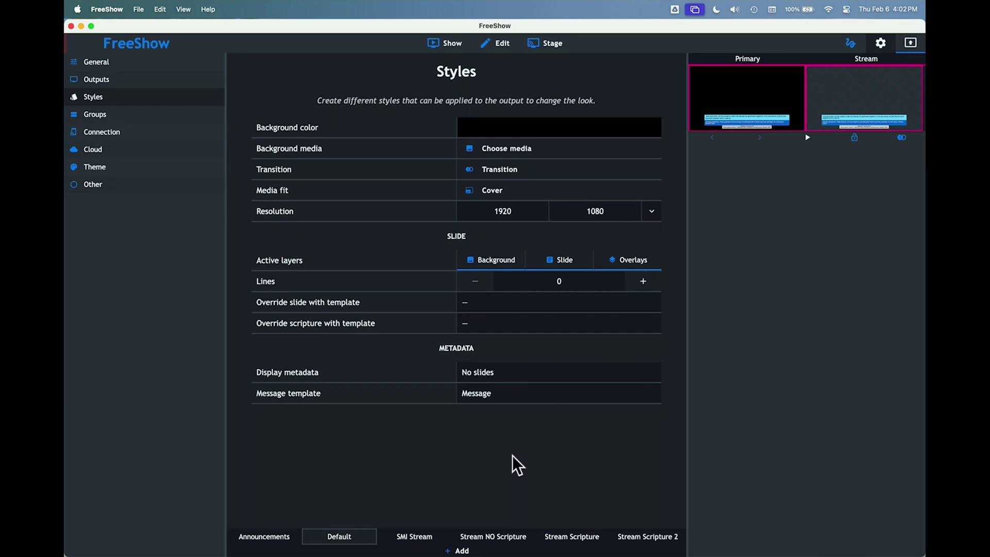
Override scripture with the Scripture 2 LT template in the Stream Scripture style, then return to Show
{"action": "left_click", "coordinate": [571, 536]}
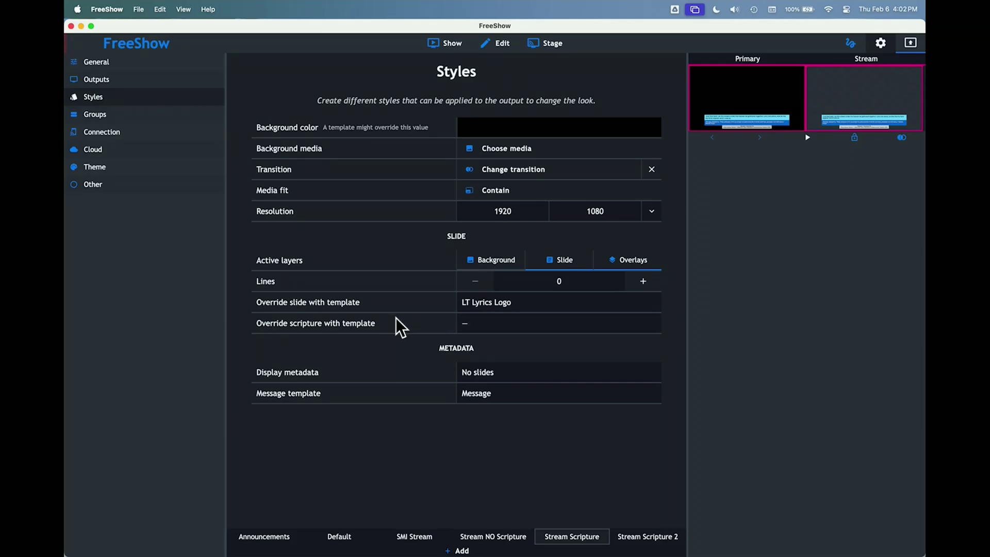
{"action": "left_click", "coordinate": [471, 325]}
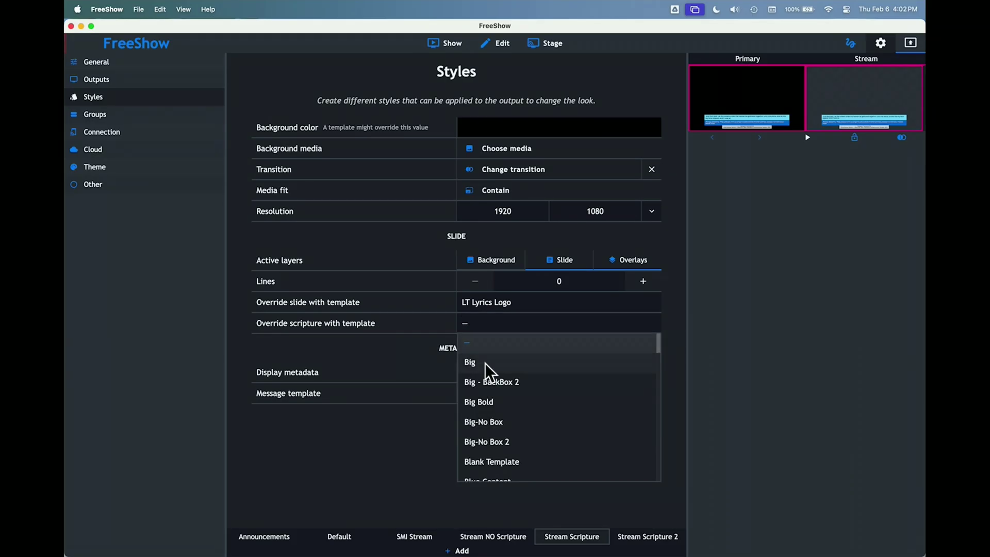
{"action": "scroll", "coordinate": [487, 370], "scroll_direction": "down", "scroll_amount": 20}
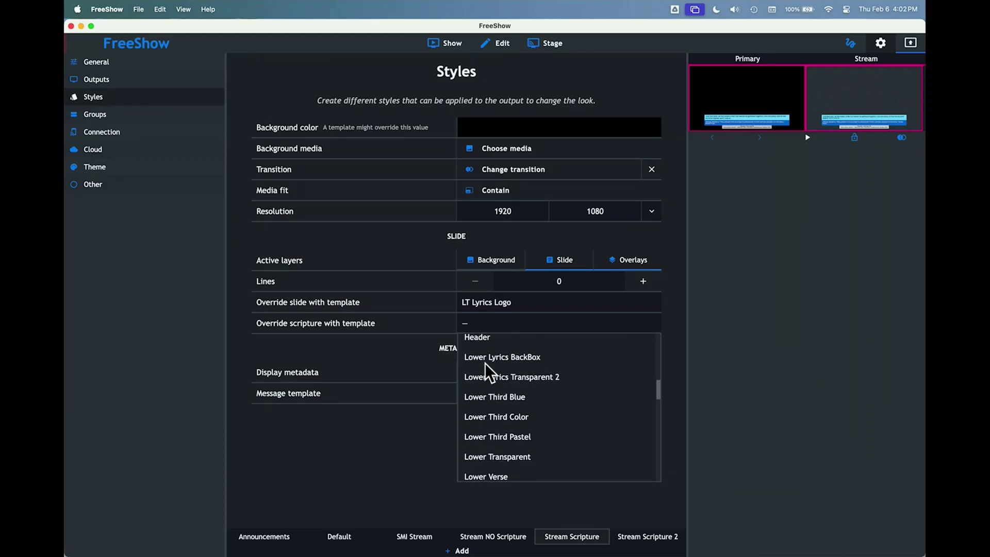
{"action": "scroll", "coordinate": [486, 370], "scroll_direction": "up", "scroll_amount": 2}
{"action": "scroll", "coordinate": [487, 370], "scroll_direction": "down", "scroll_amount": 8}
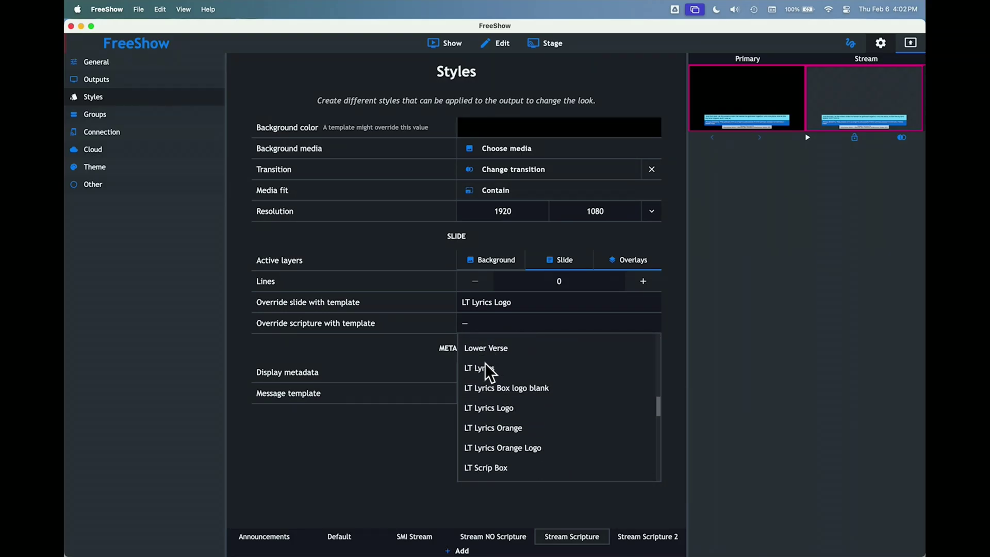
{"action": "scroll", "coordinate": [486, 369], "scroll_direction": "down", "scroll_amount": 15}
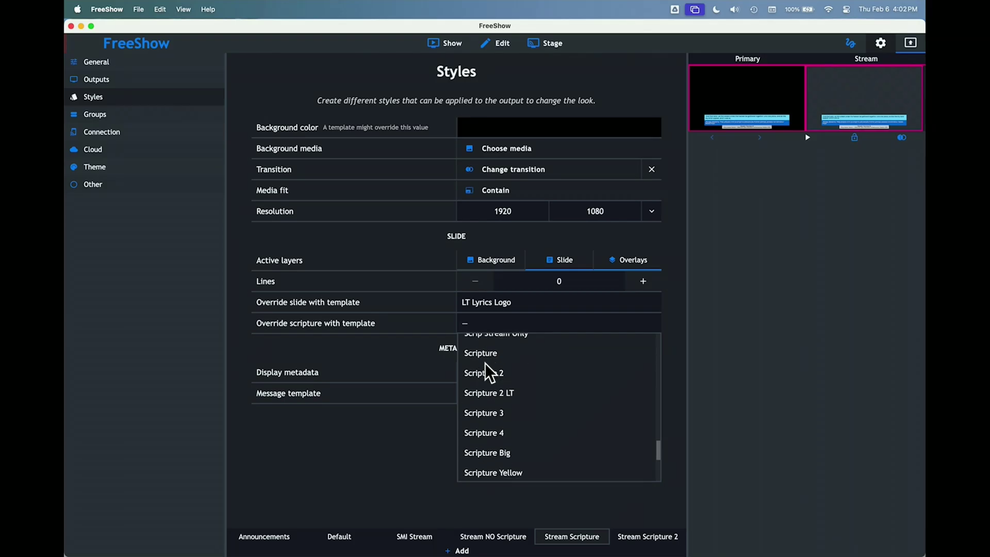
{"action": "left_click", "coordinate": [499, 393]}
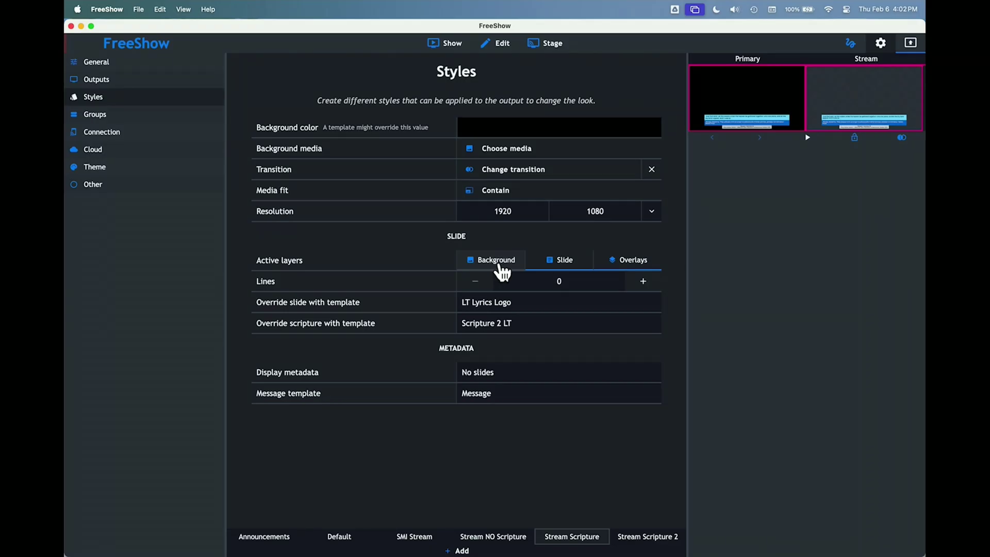
{"action": "mouse_move", "coordinate": [906, 78]}
{"action": "left_click", "coordinate": [448, 43]}
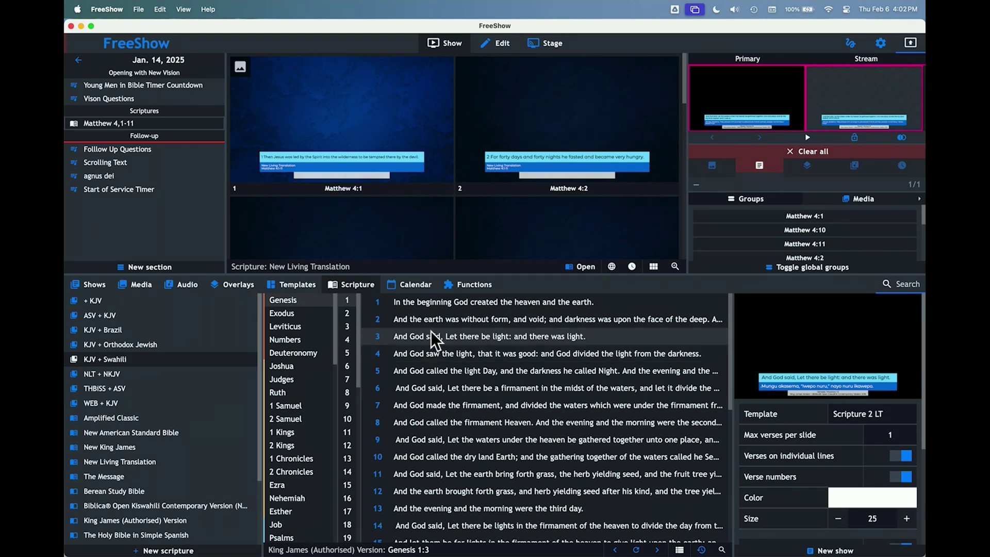
Send Genesis 1:1 live and make a new show from all 31 verses of Genesis 1
{"action": "double_click", "coordinate": [431, 302]}
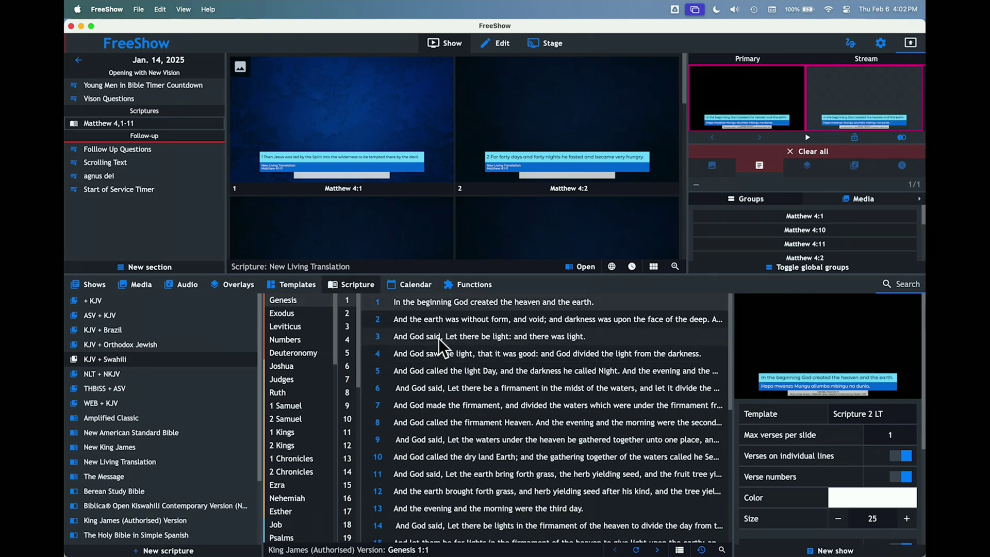
{"action": "right_click", "coordinate": [446, 379]}
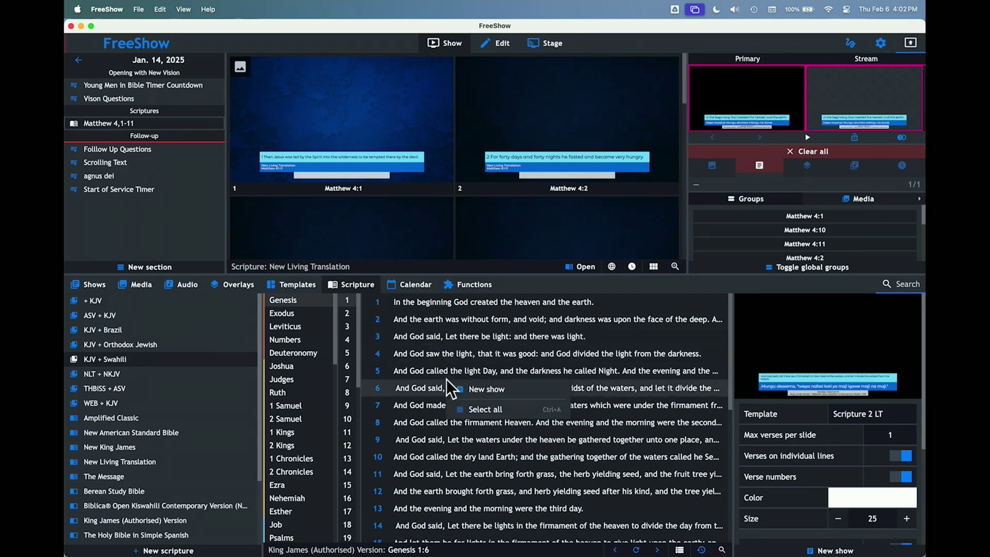
{"action": "left_click", "coordinate": [478, 408]}
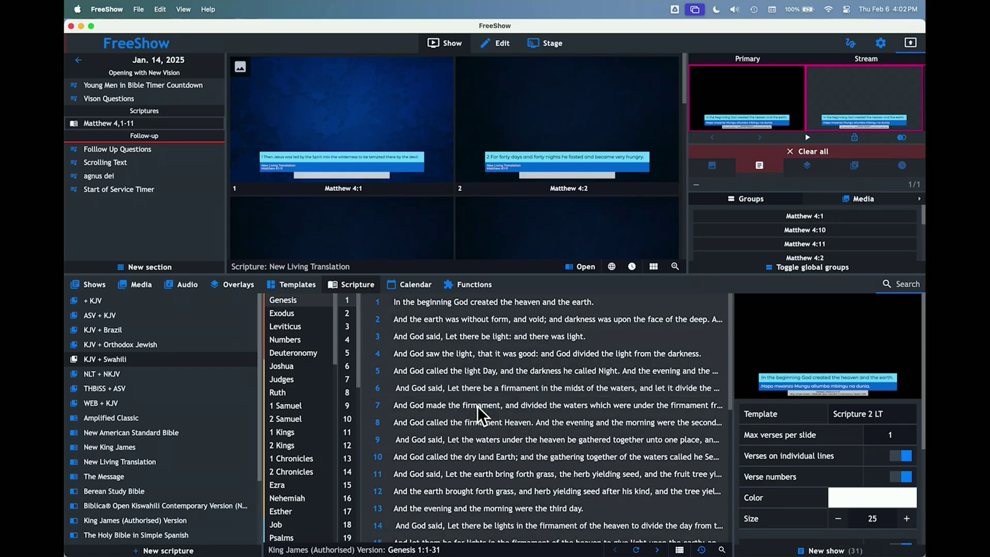
{"action": "right_click", "coordinate": [471, 360]}
{"action": "left_click", "coordinate": [500, 372]}
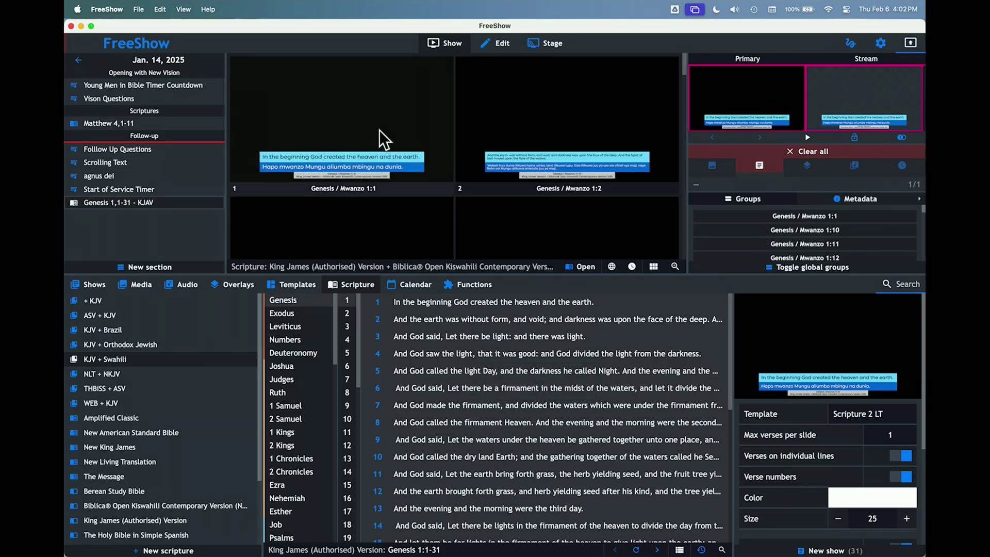
Put slide 1 of the new show live, check the Primary output, and bring up Templates
{"action": "left_click", "coordinate": [382, 137]}
{"action": "left_click", "coordinate": [729, 102]}
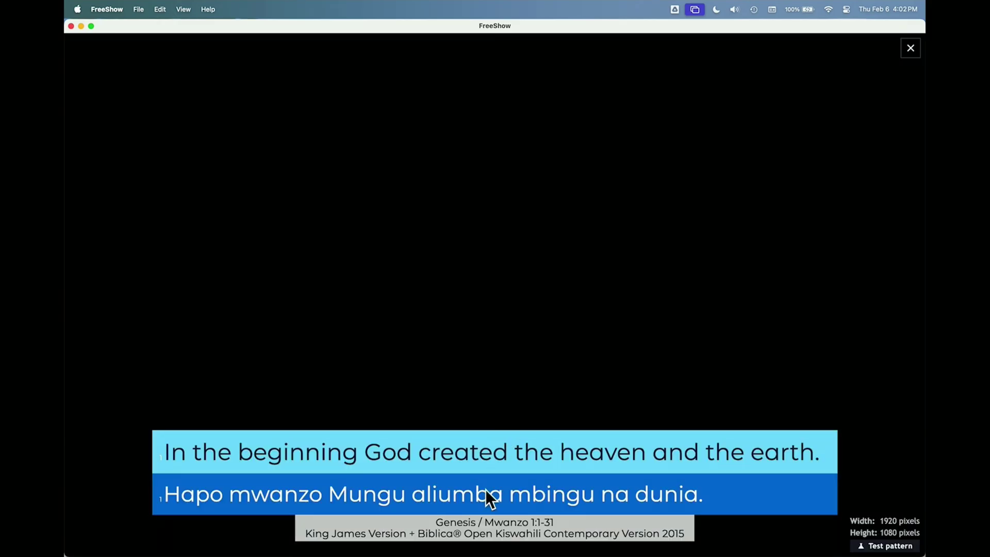
{"action": "left_click", "coordinate": [908, 50]}
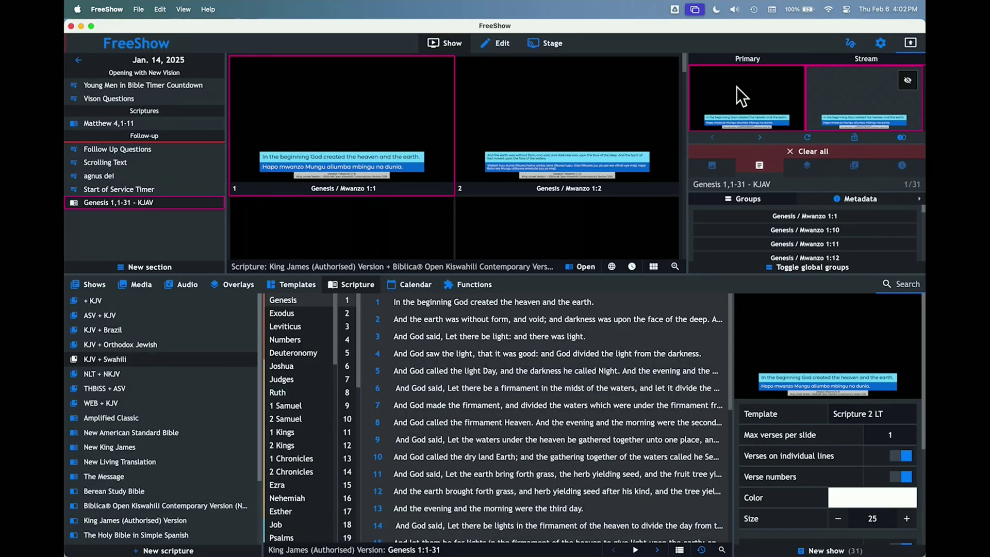
{"action": "left_click", "coordinate": [290, 281]}
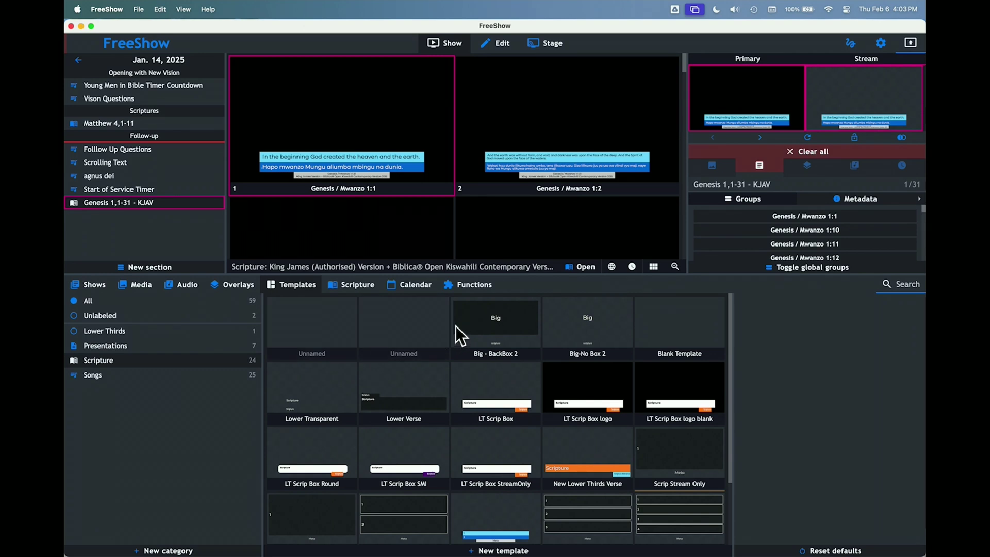
Apply the Scripture 2 template to the Genesis show and put verse 2 live
{"action": "scroll", "coordinate": [449, 392], "scroll_direction": "down", "scroll_amount": 3}
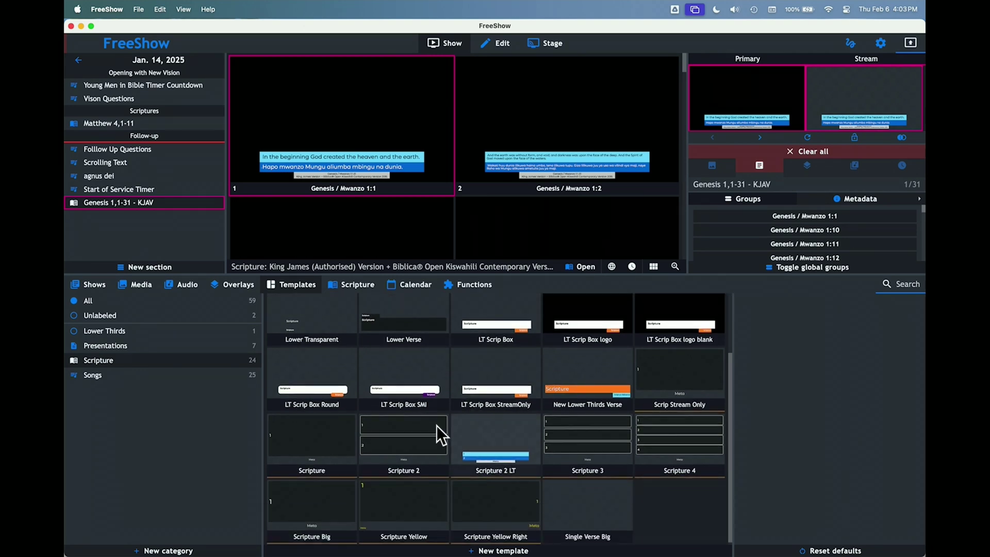
{"action": "left_click", "coordinate": [400, 435]}
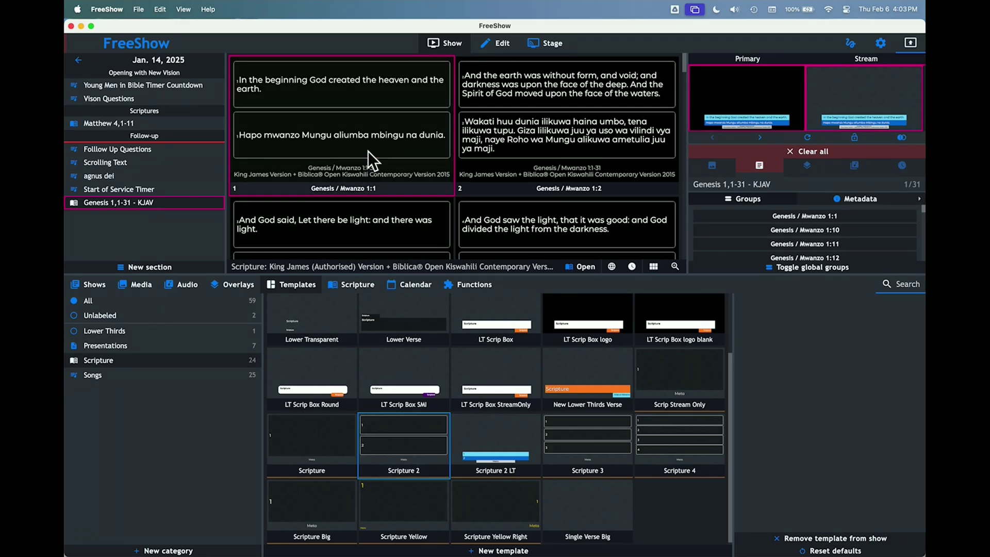
{"action": "left_click", "coordinate": [505, 101]}
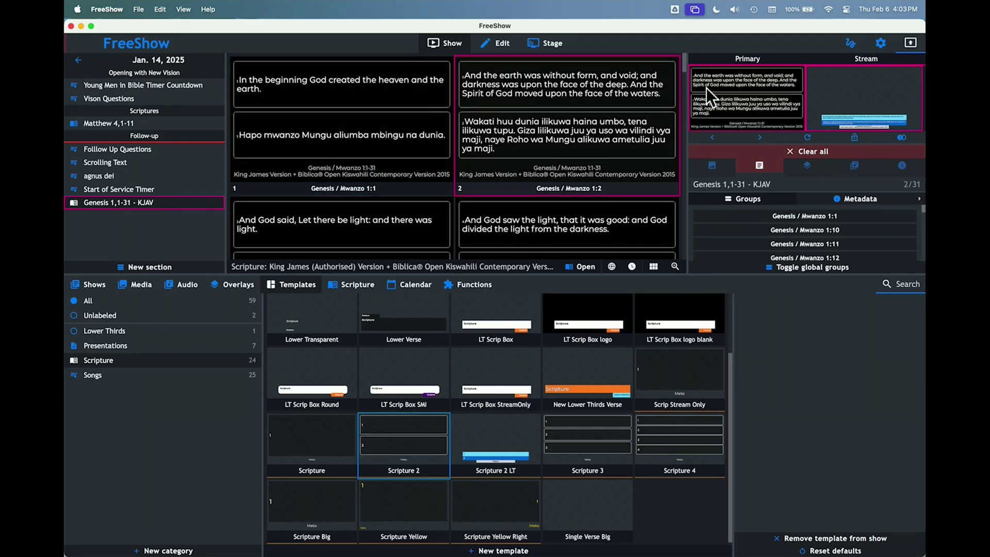
Inspect the Primary and Stream outputs full-window, closing each preview afterwards
{"action": "double_click", "coordinate": [720, 88]}
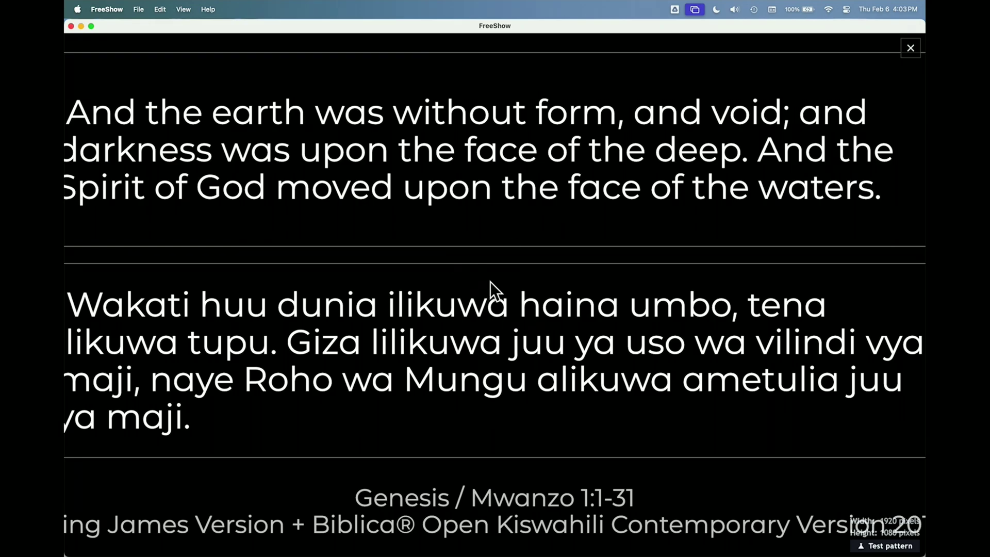
{"action": "key", "text": "Escape"}
{"action": "double_click", "coordinate": [846, 101]}
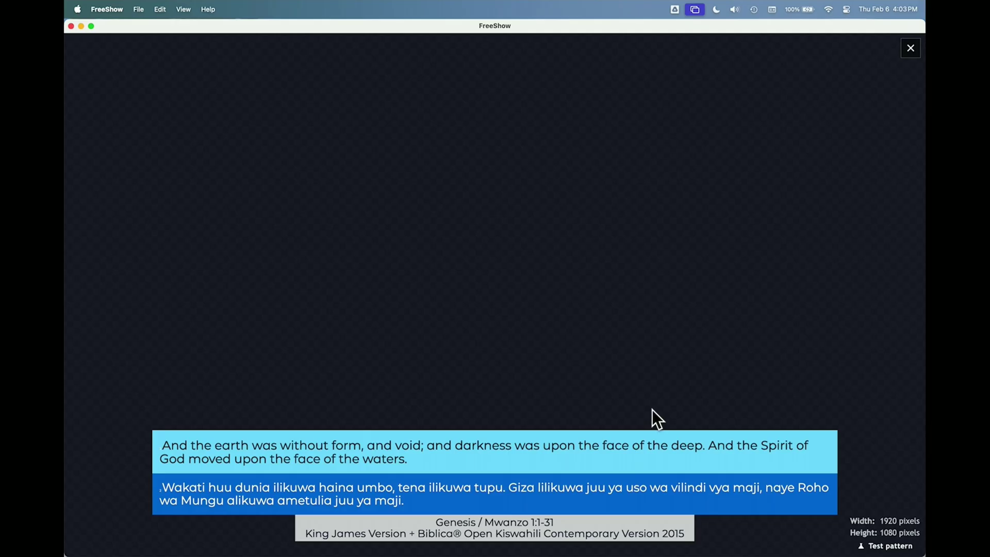
{"action": "left_click", "coordinate": [911, 49]}
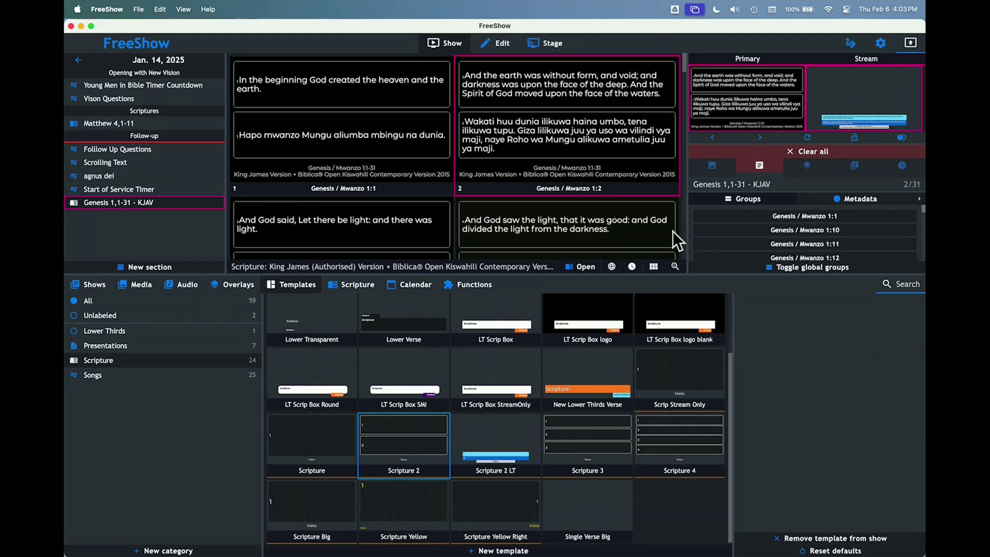
{"action": "mouse_move", "coordinate": [834, 102]}
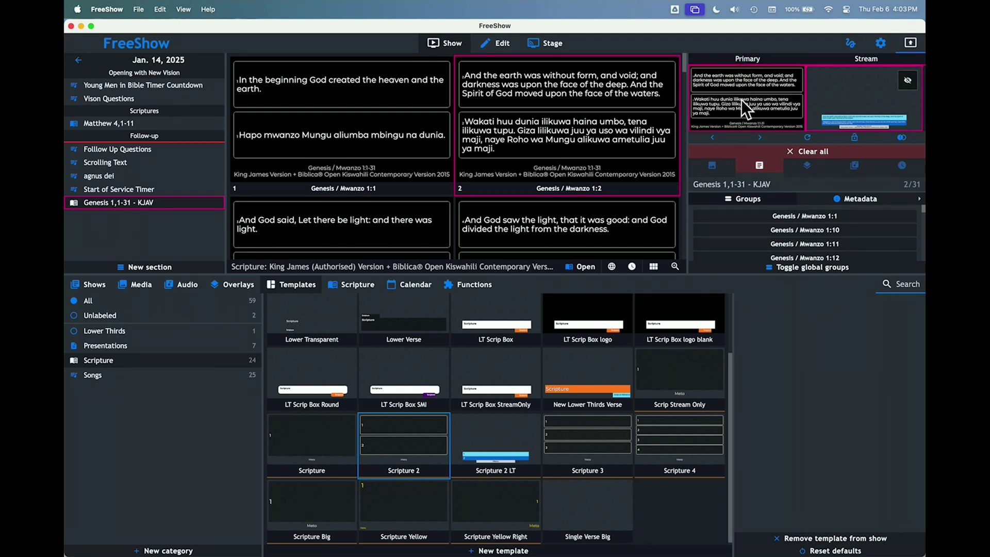
Set blue backdrop 14 from YoloBox Files > Grunge Backdrops as the output background
{"action": "left_click", "coordinate": [138, 285]}
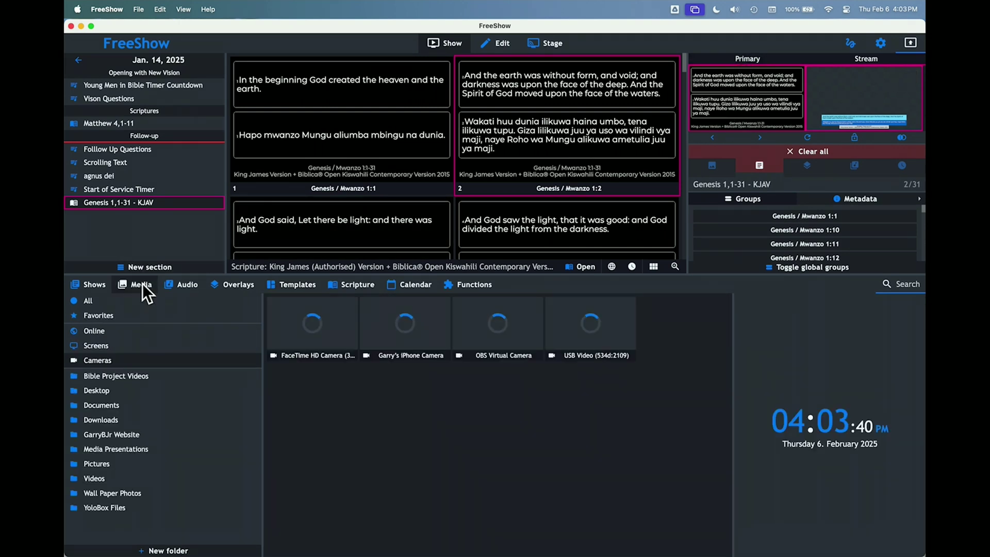
{"action": "left_click", "coordinate": [127, 508]}
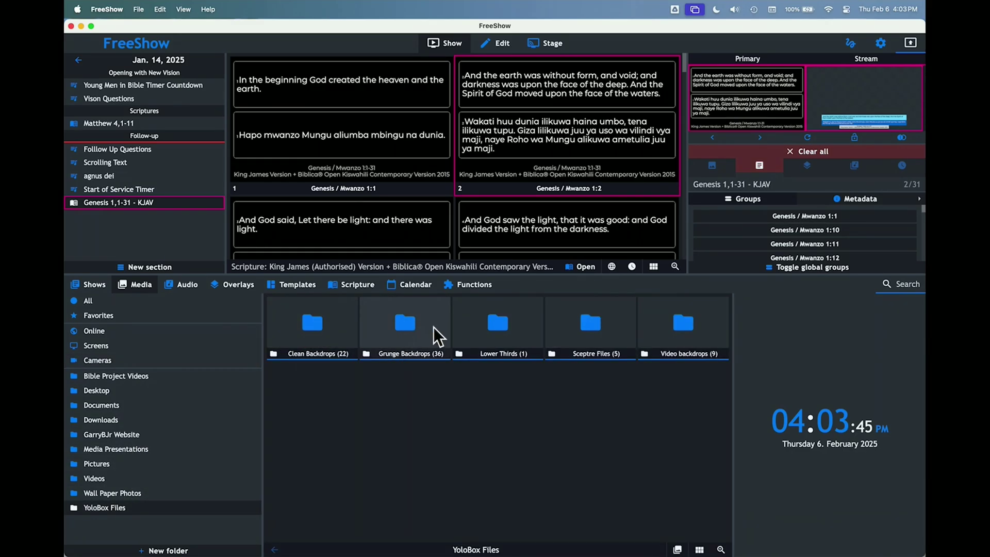
{"action": "left_click", "coordinate": [422, 321]}
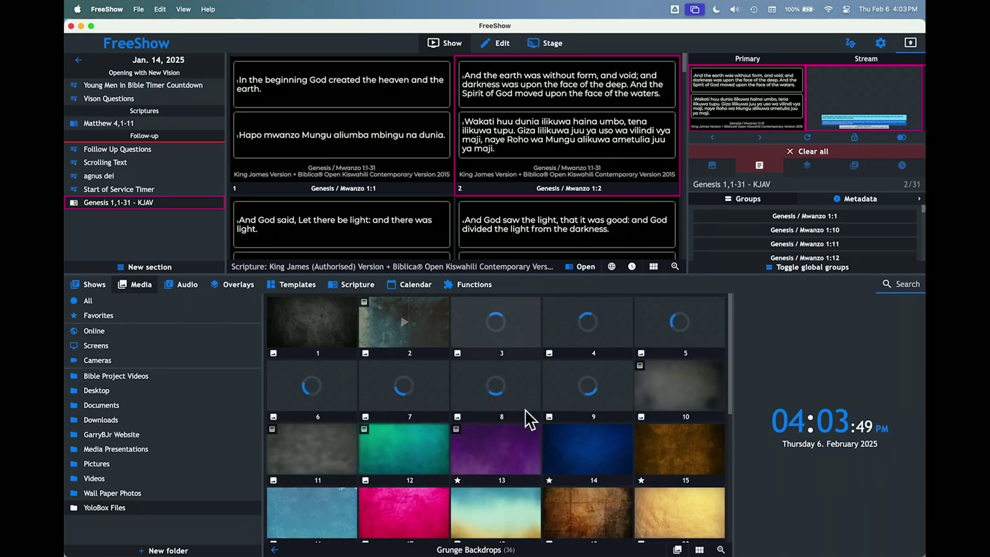
{"action": "left_click", "coordinate": [596, 447]}
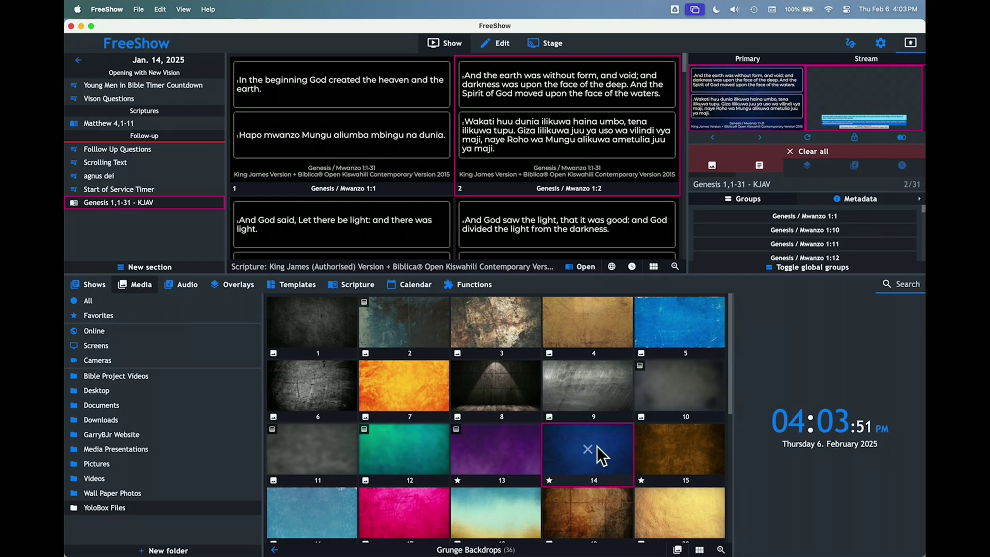
Check the Primary and Stream outputs full-window, then go to the output Styles settings
{"action": "left_click", "coordinate": [736, 122]}
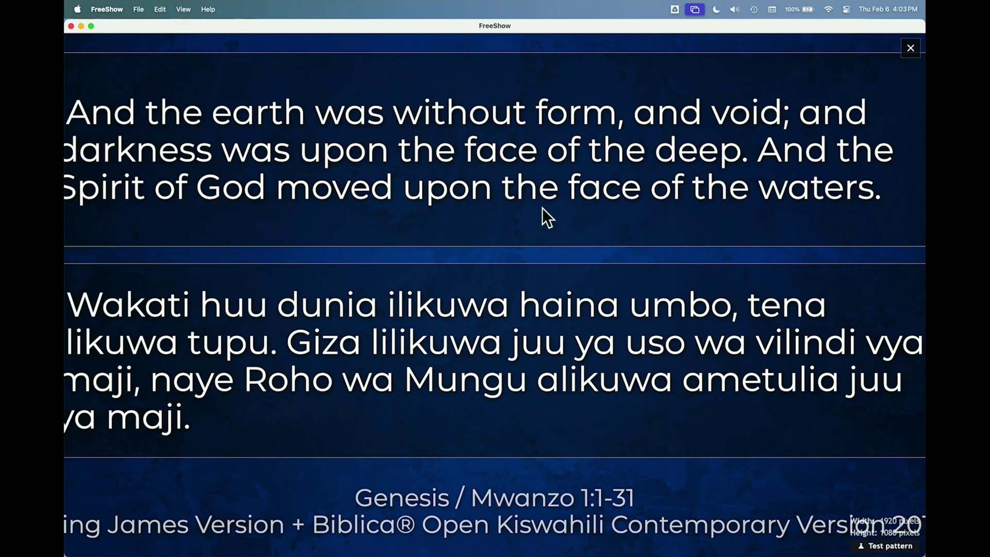
{"action": "key", "text": "Escape"}
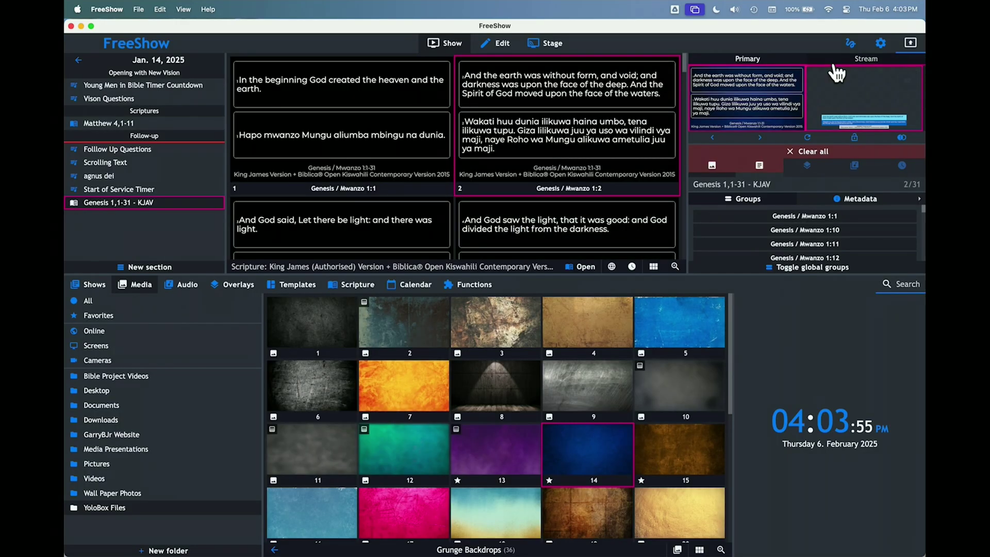
{"action": "left_click", "coordinate": [854, 91]}
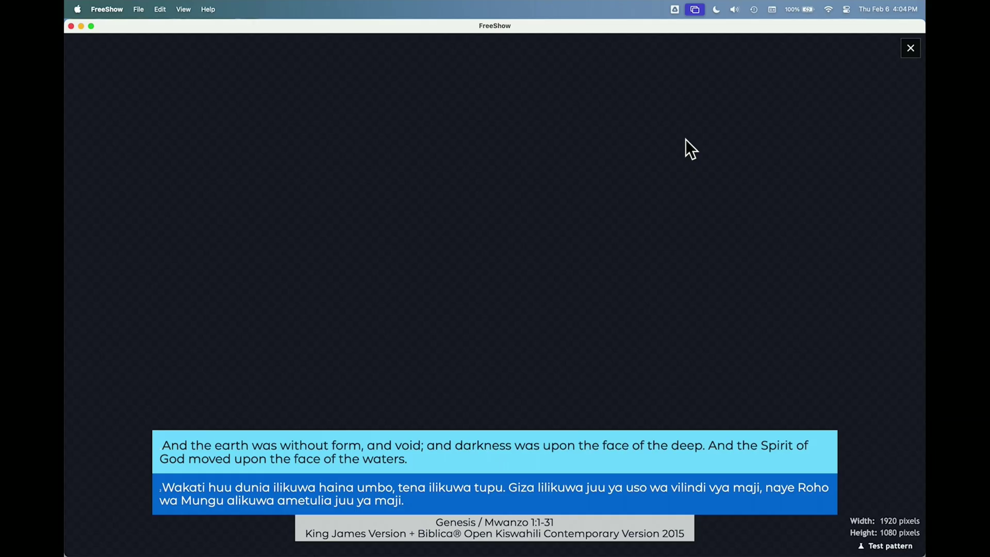
{"action": "left_click", "coordinate": [911, 48]}
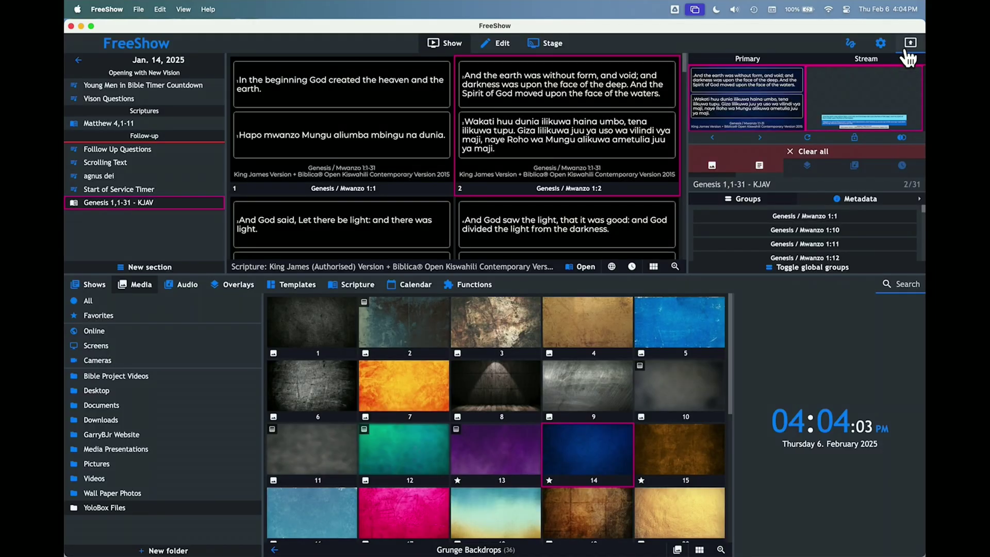
{"action": "left_click", "coordinate": [881, 44]}
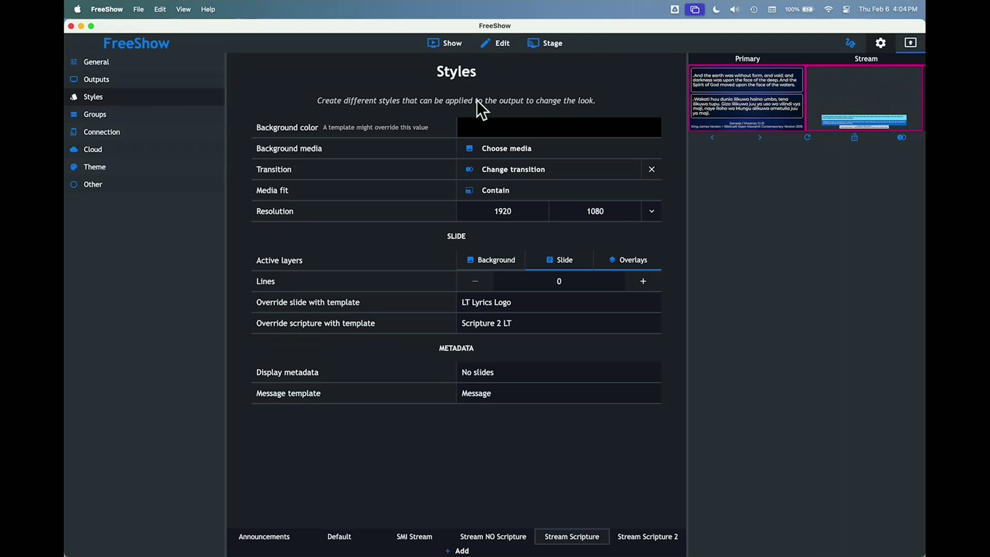
{"action": "left_click", "coordinate": [448, 46]}
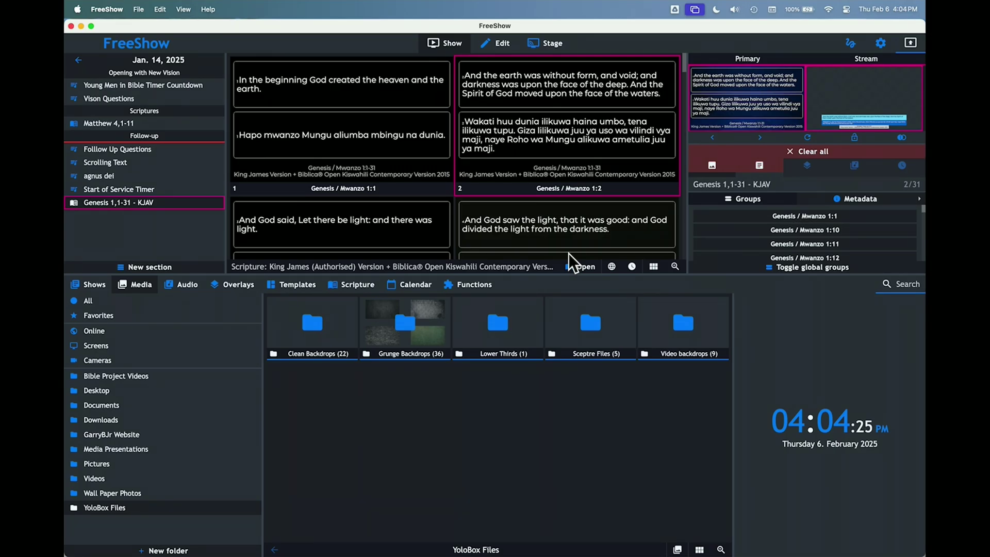
{"action": "left_click", "coordinate": [846, 105]}
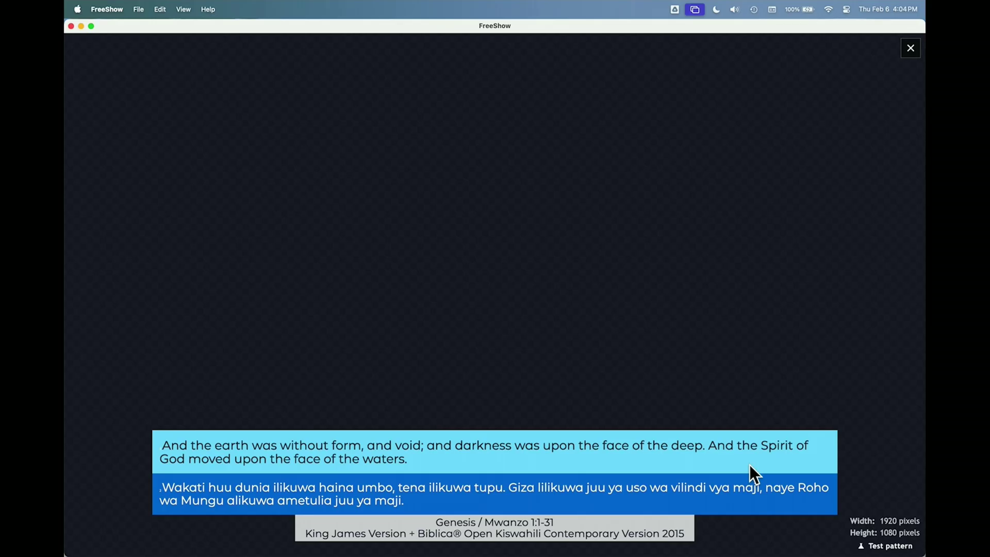
{"action": "key", "text": "Escape"}
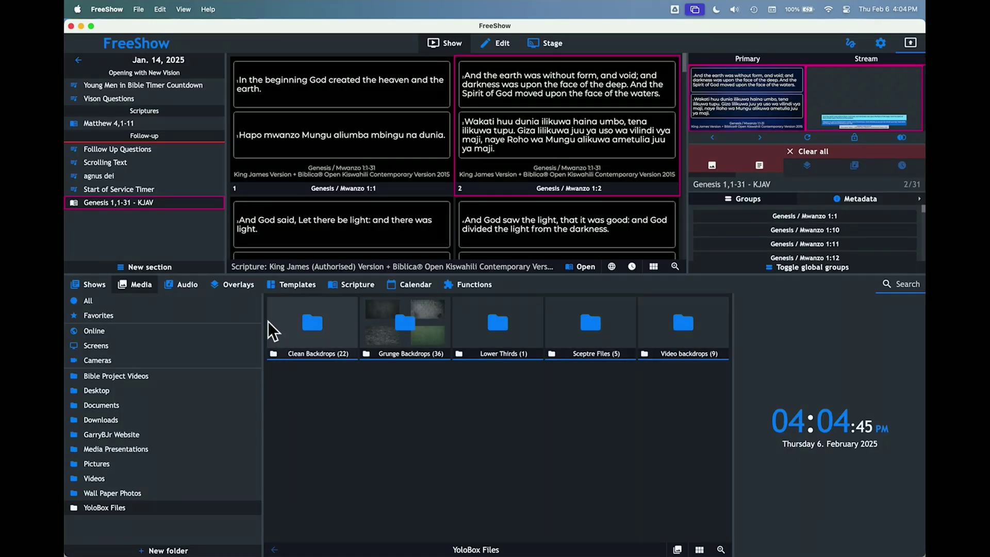
Apply the Scripture 3 template to the show, then open Scripture 2 LT for editing
{"action": "left_click", "coordinate": [296, 287]}
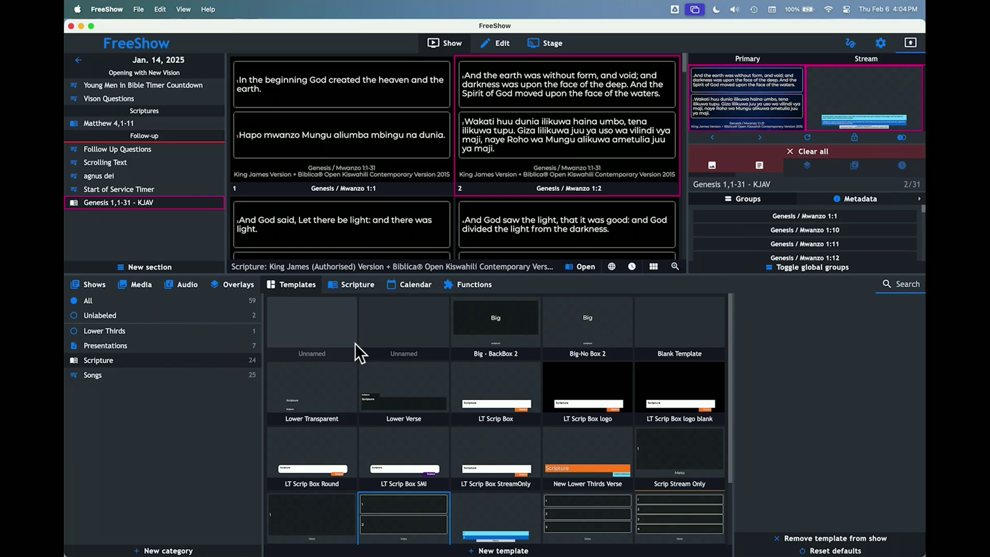
{"action": "scroll", "coordinate": [406, 477], "scroll_direction": "down", "scroll_amount": 3}
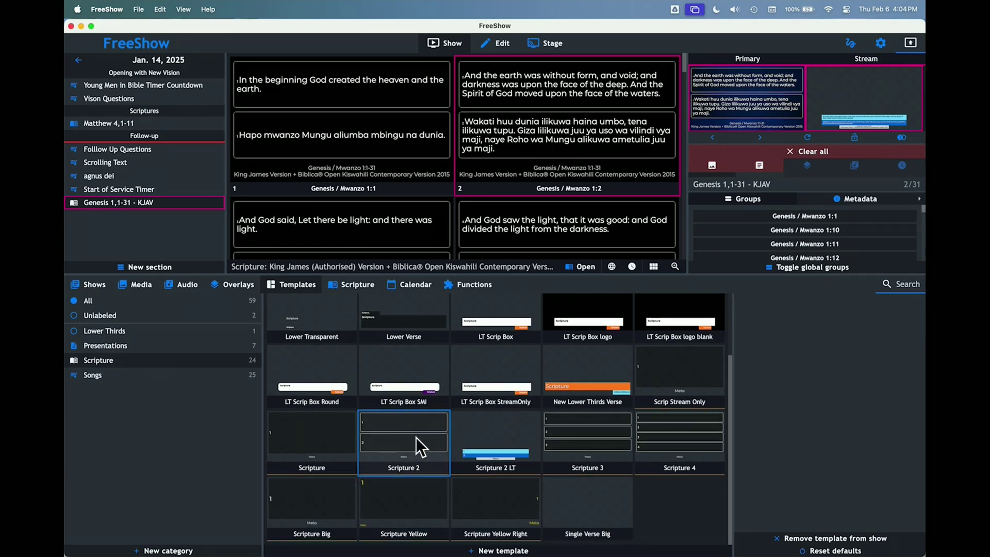
{"action": "right_click", "coordinate": [587, 441]}
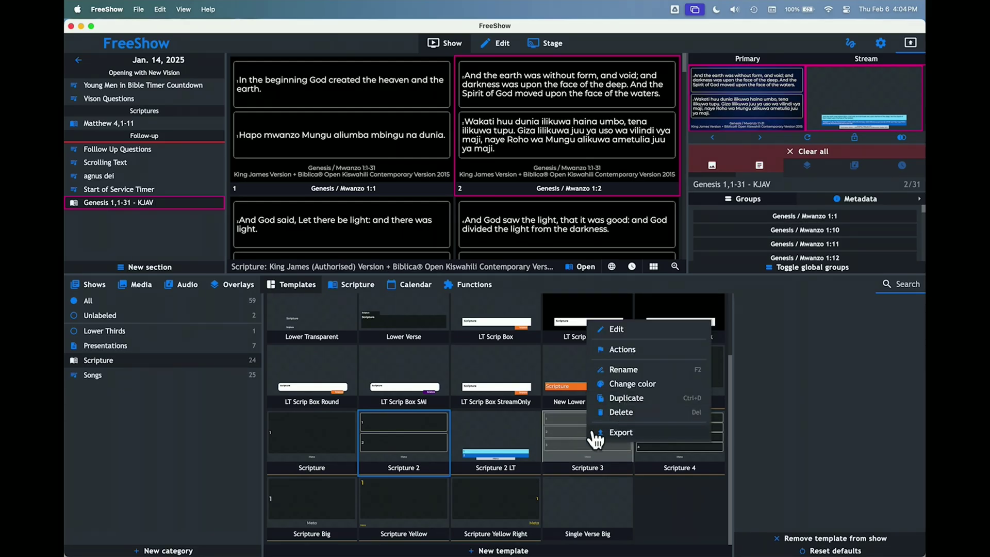
{"action": "left_click", "coordinate": [568, 448]}
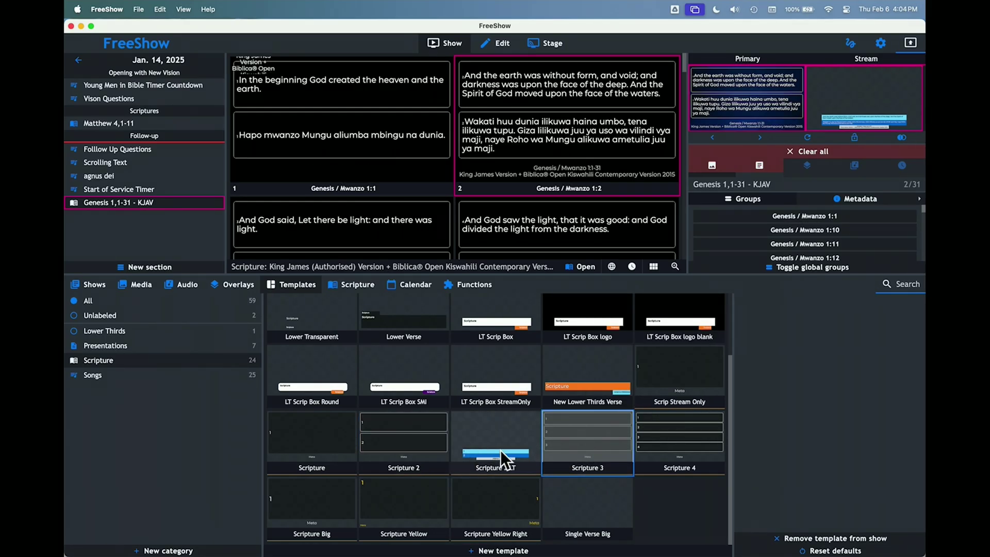
{"action": "right_click", "coordinate": [493, 434]}
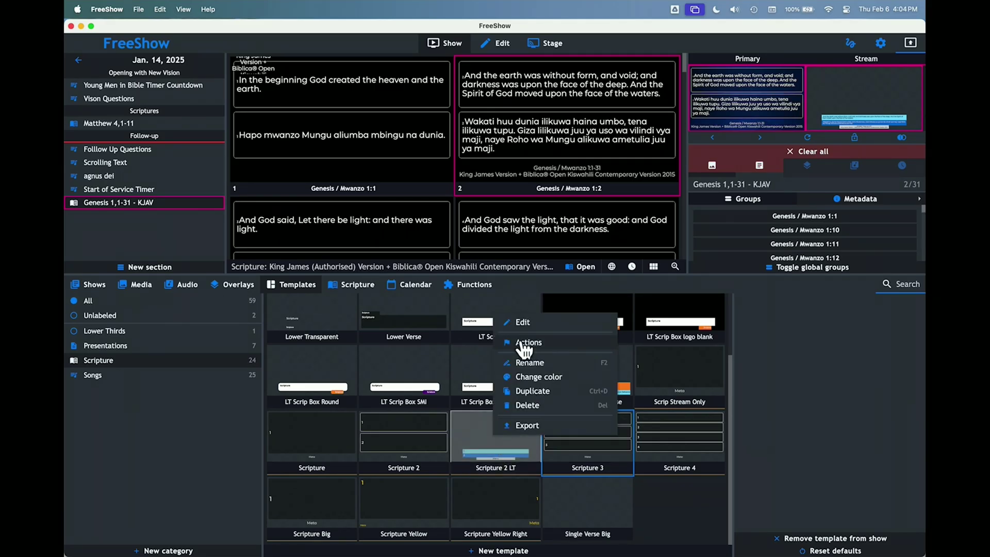
{"action": "left_click", "coordinate": [527, 323]}
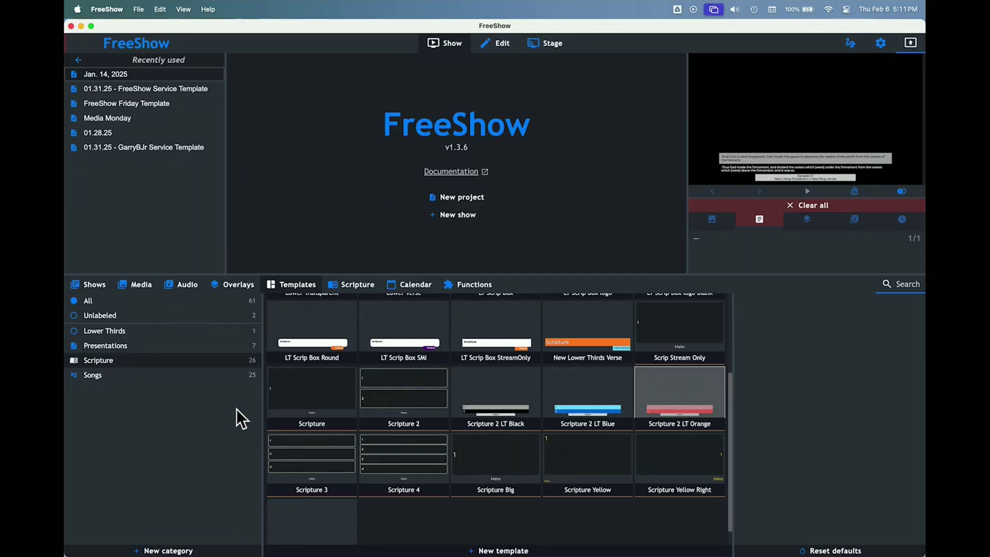
Set the scripture template to Scripture 2 LT Blue and check the lower third full size
{"action": "double_click", "coordinate": [719, 137]}
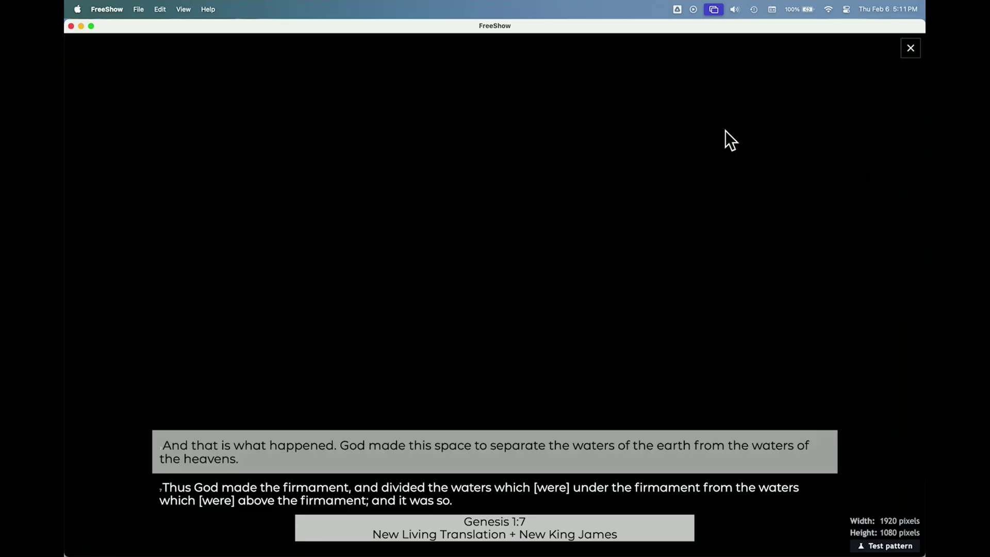
{"action": "double_click", "coordinate": [514, 380]}
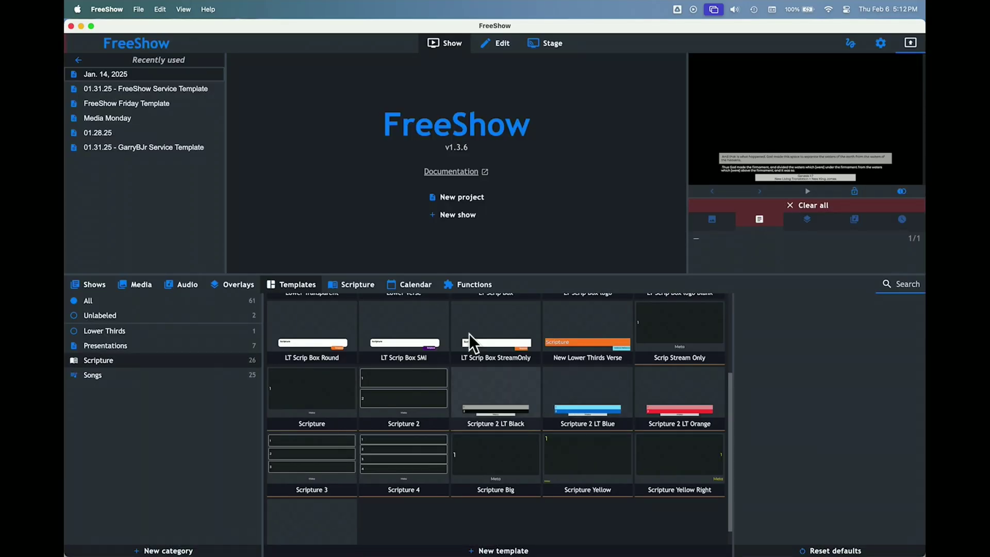
{"action": "left_click", "coordinate": [357, 284]}
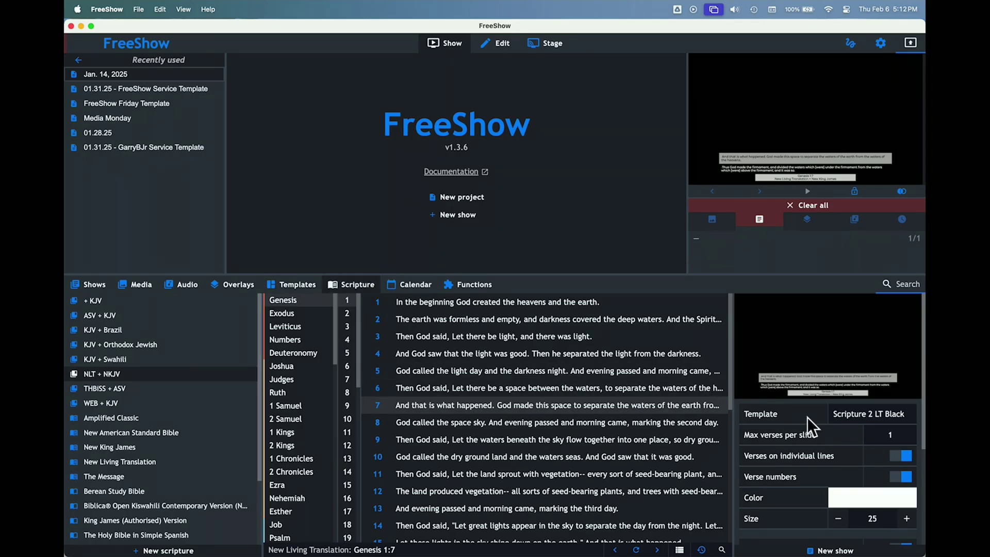
{"action": "left_click", "coordinate": [847, 415]}
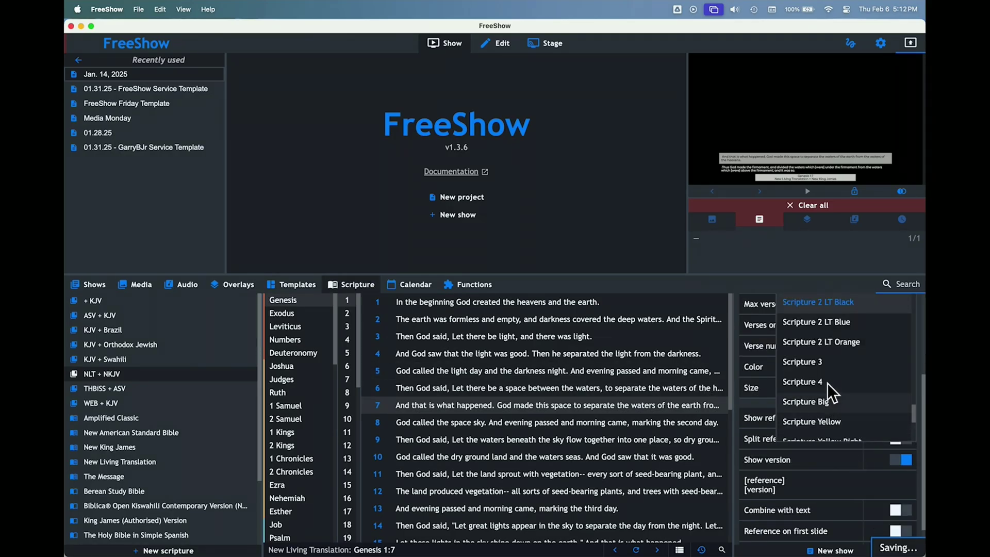
{"action": "left_click", "coordinate": [830, 326]}
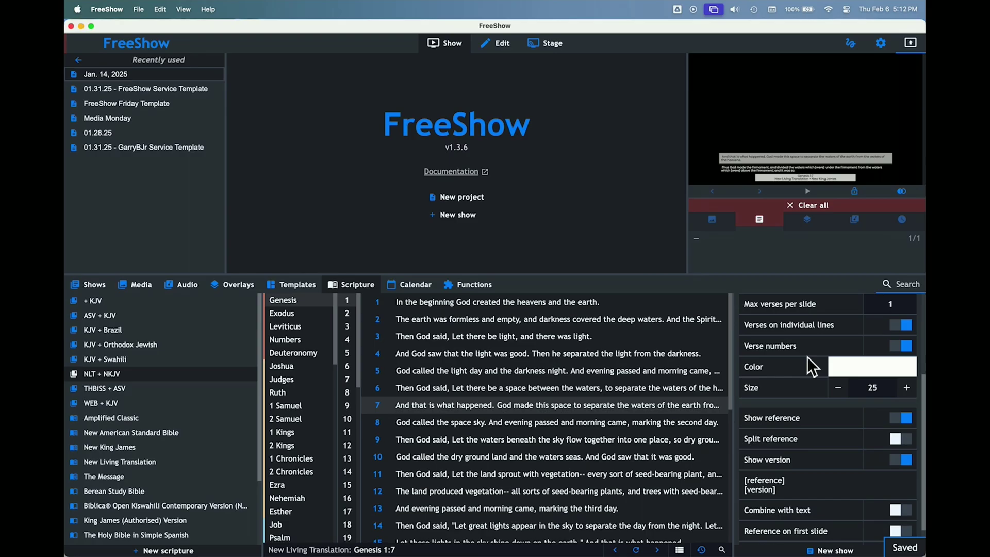
{"action": "scroll", "coordinate": [811, 314], "scroll_direction": "up", "scroll_amount": 3}
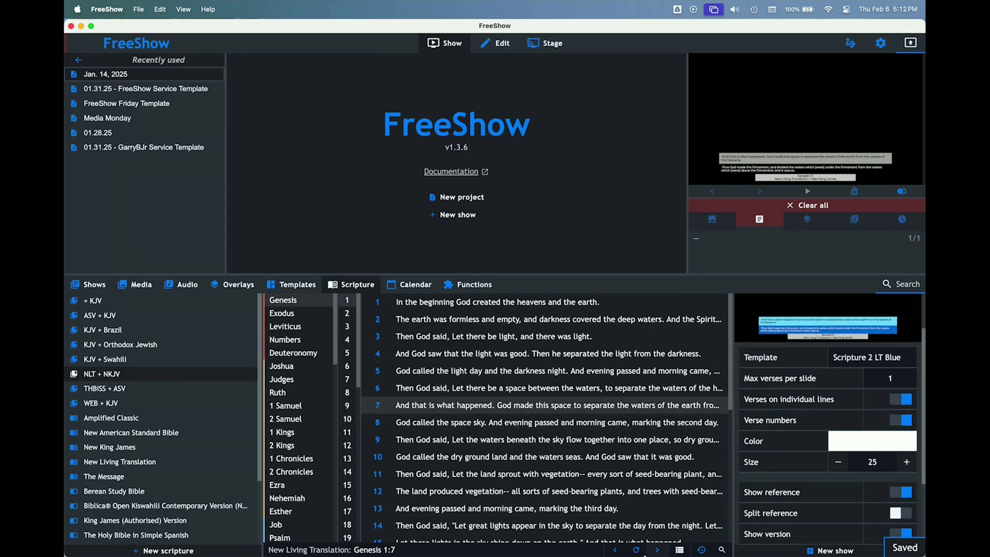
{"action": "double_click", "coordinate": [789, 145]}
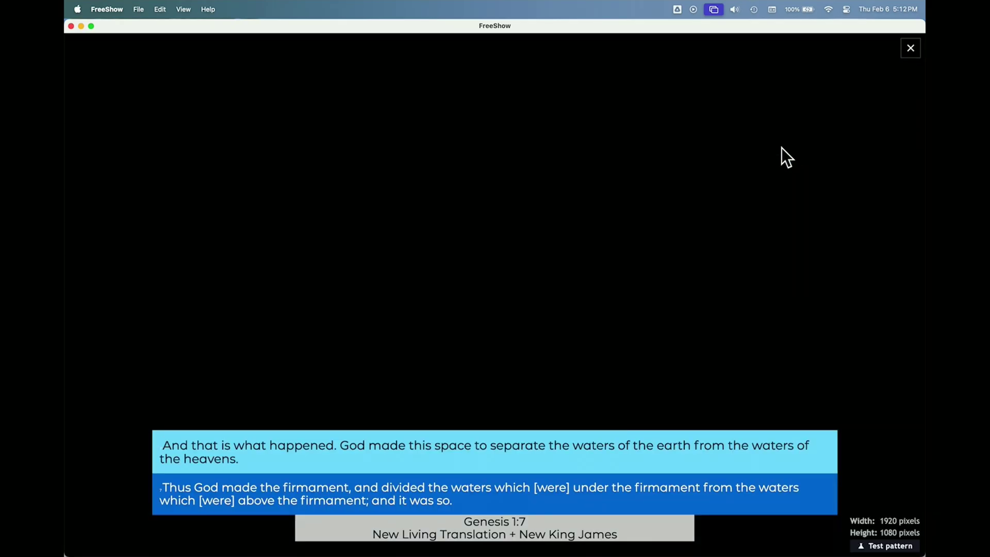
{"action": "double_click", "coordinate": [662, 253]}
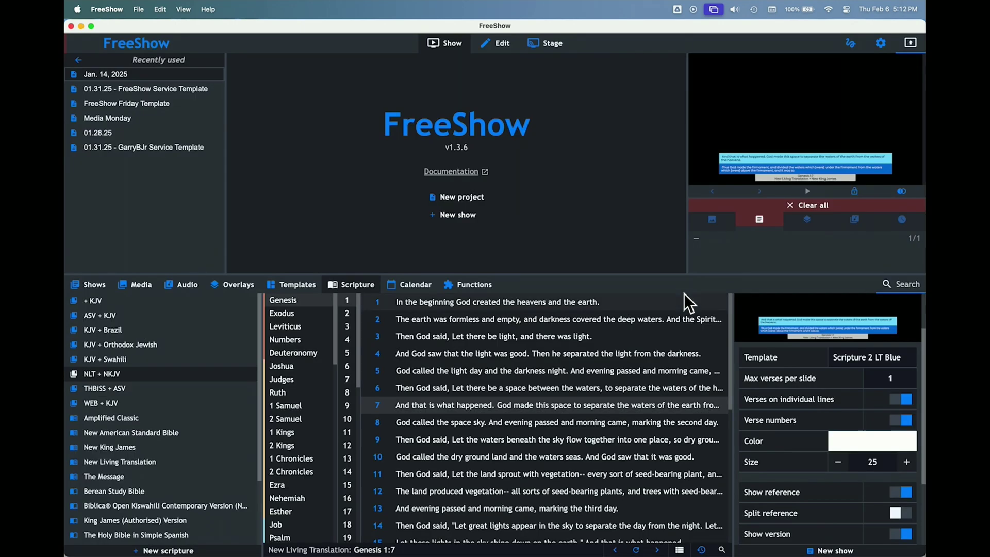
Switch the scripture template to Scripture 2 LT Orange and check it full size
{"action": "left_click", "coordinate": [838, 355]}
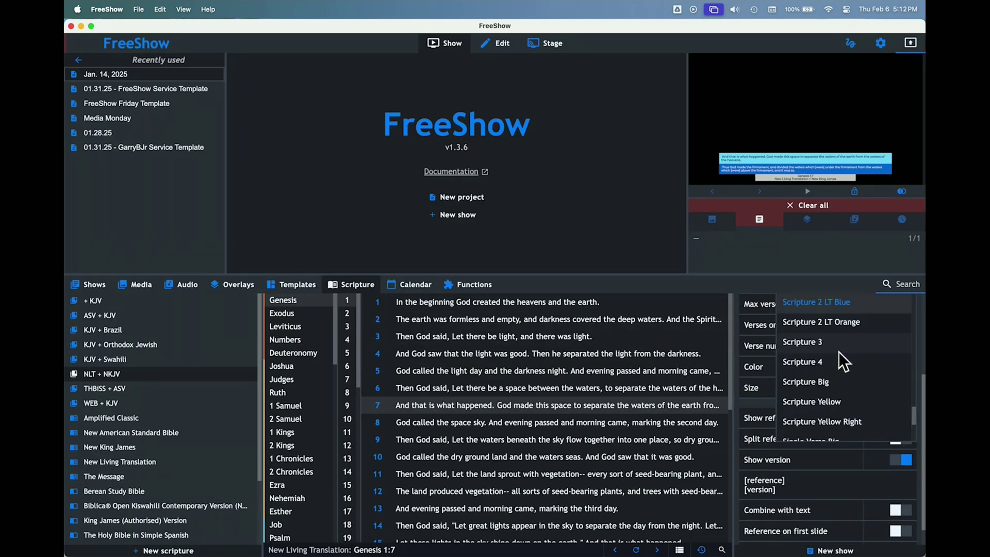
{"action": "left_click", "coordinate": [837, 324]}
{"action": "scroll", "coordinate": [837, 322], "scroll_direction": "up", "scroll_amount": 3}
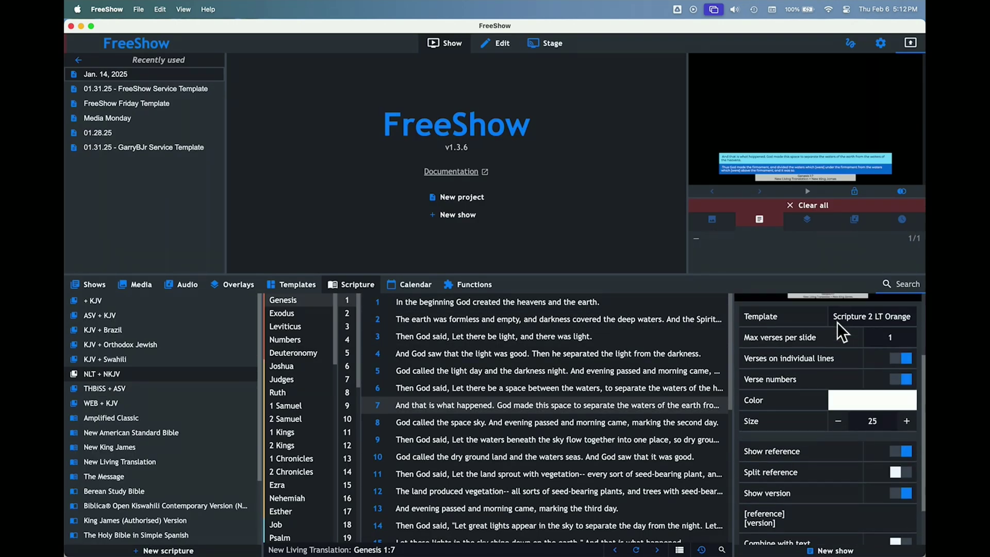
{"action": "left_click", "coordinate": [637, 550]}
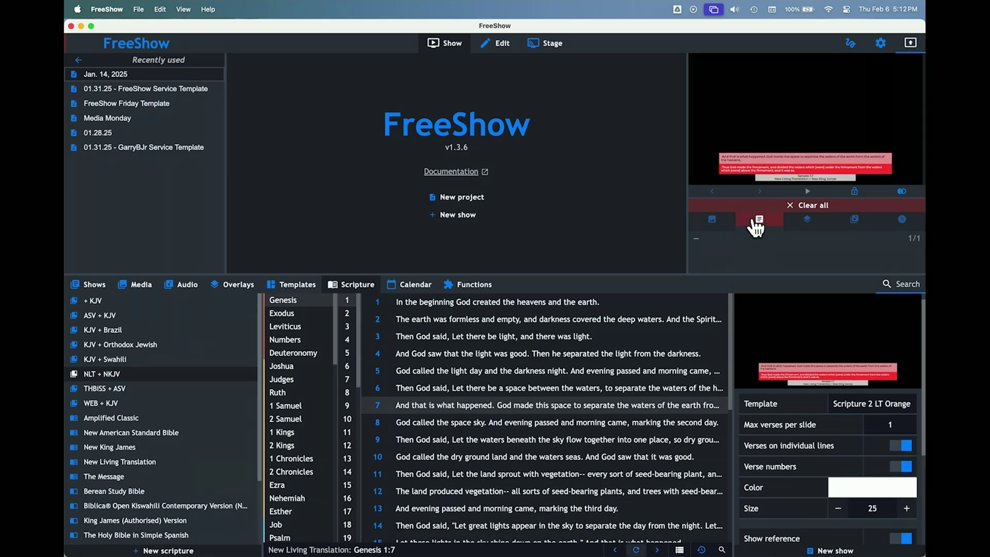
{"action": "left_click", "coordinate": [776, 162]}
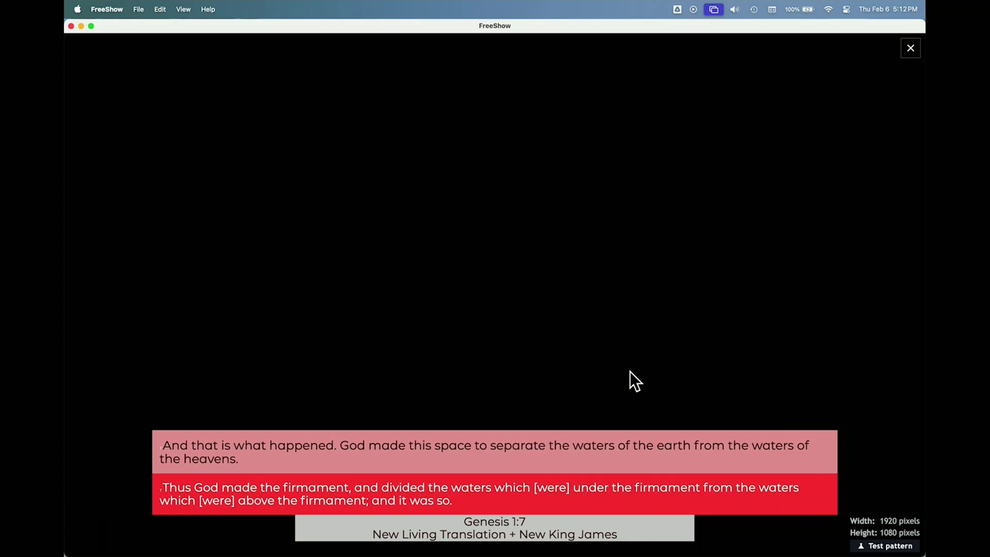
{"action": "left_click", "coordinate": [774, 148]}
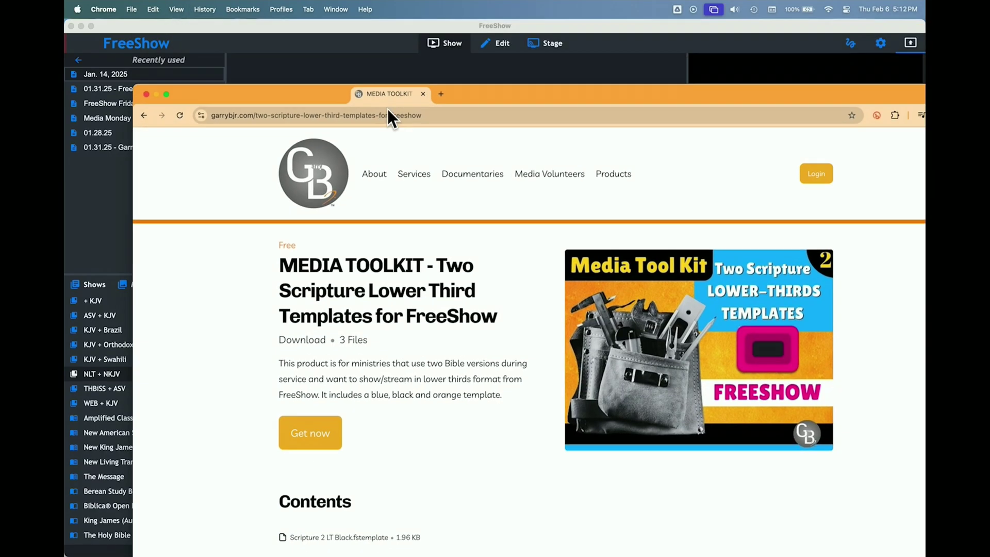
In Chrome, open the MEDIA TOOLKIT Two Scripture Lower Third product page and view its Contents list
{"action": "left_click_drag", "start_coordinate": [388, 109], "coordinate": [342, 72]}
{"action": "left_click", "coordinate": [551, 155]}
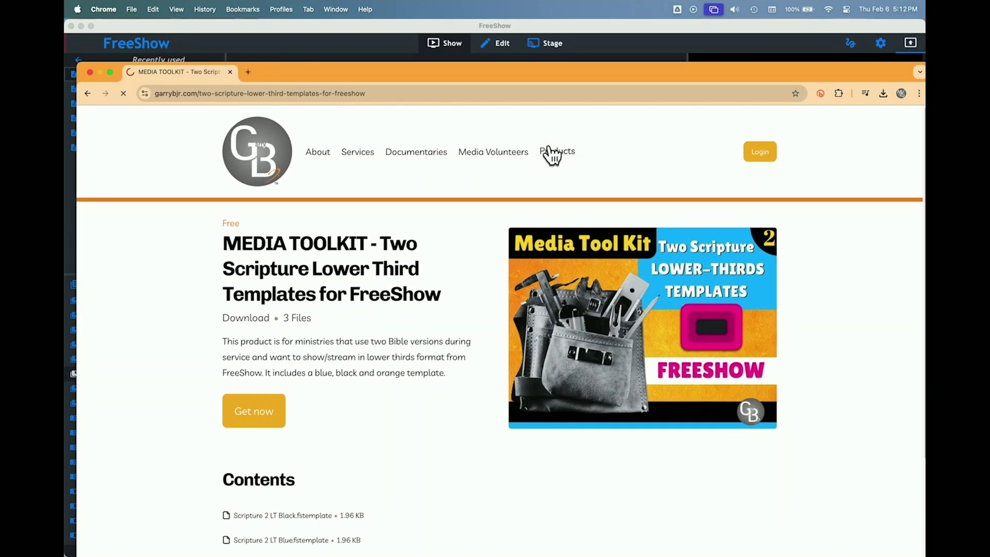
{"action": "scroll", "coordinate": [507, 333], "scroll_direction": "down", "scroll_amount": 3}
{"action": "scroll", "coordinate": [506, 332], "scroll_direction": "down", "scroll_amount": 10}
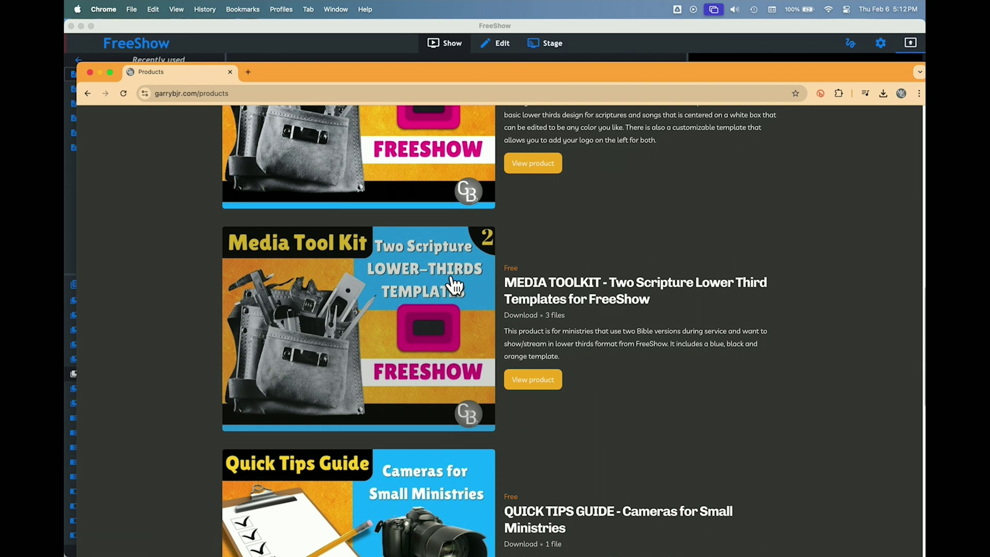
{"action": "left_click", "coordinate": [535, 290]}
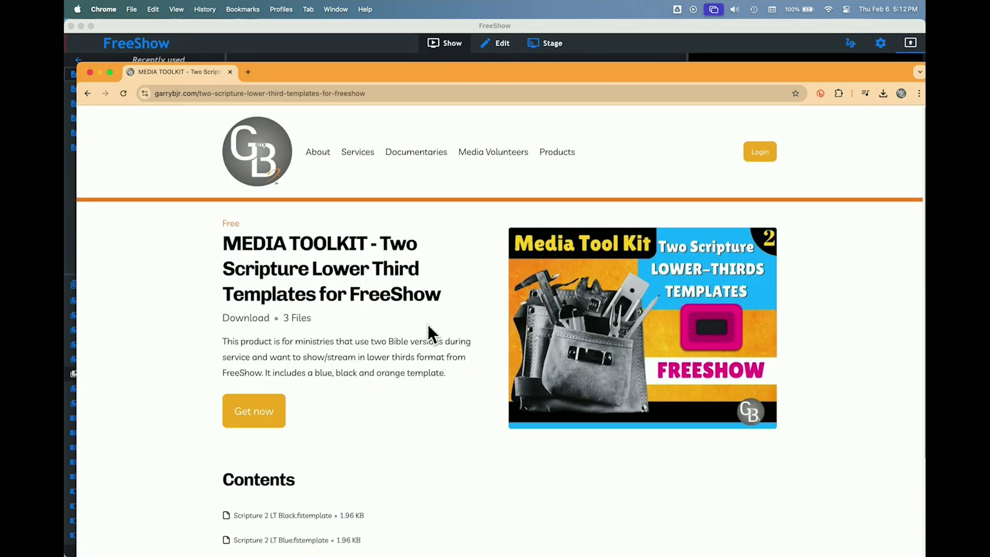
{"action": "scroll", "coordinate": [413, 335], "scroll_direction": "down", "scroll_amount": 3}
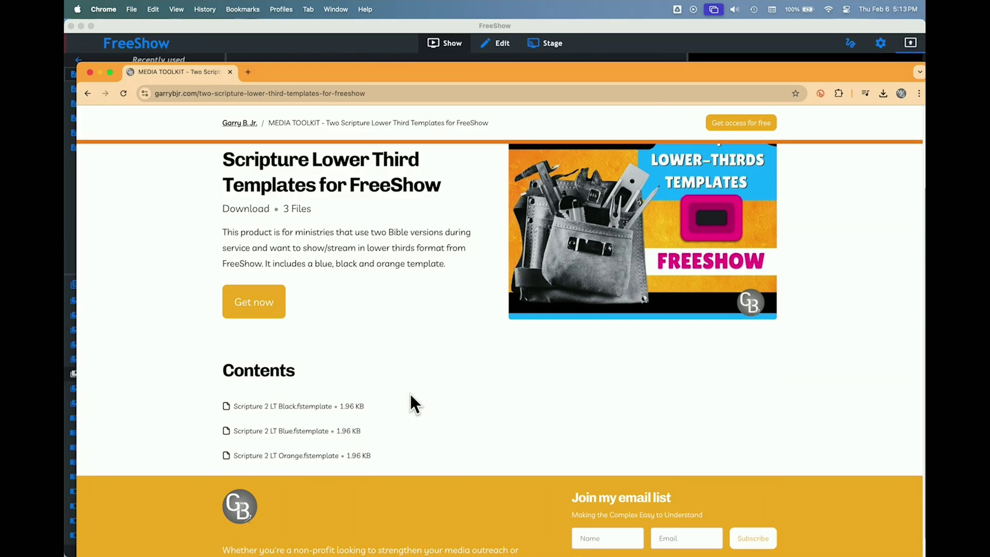
{"action": "scroll", "coordinate": [410, 394], "scroll_direction": "up", "scroll_amount": 2}
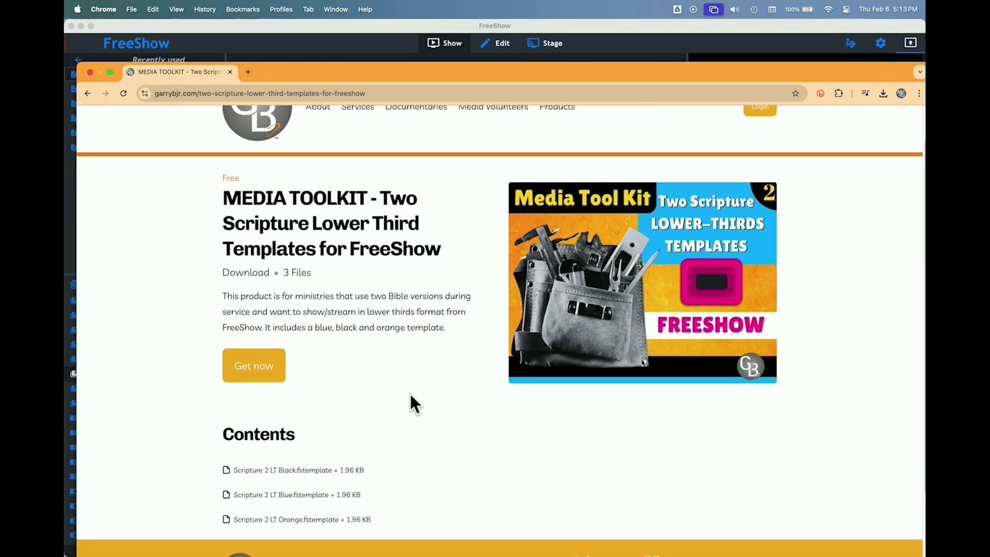